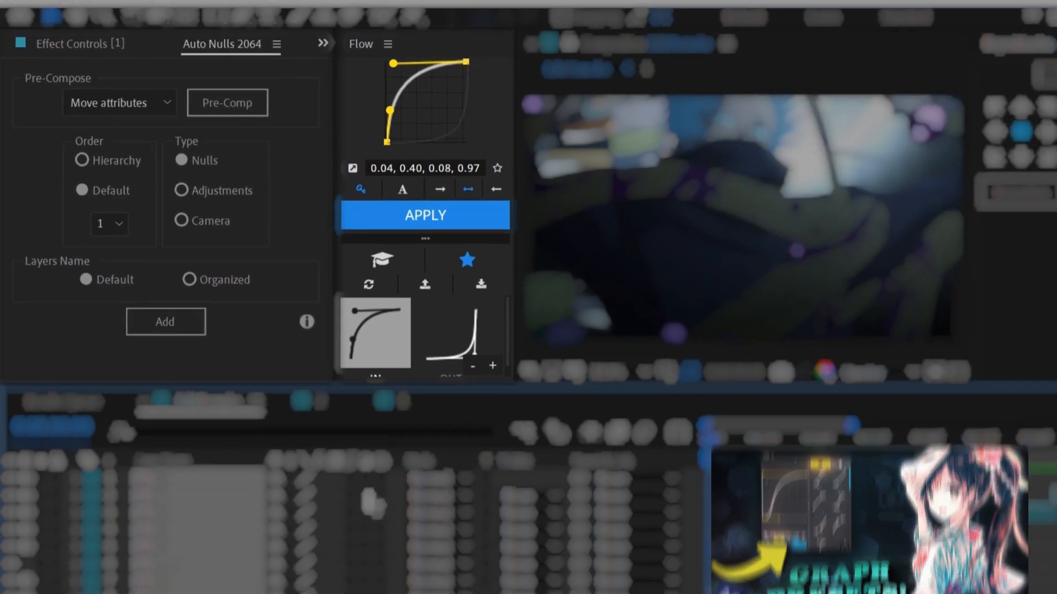
# Enable motion blur on all the clip layers and apply the CC RepeTile effect to layer [1].
pyautogui.click(351, 479)
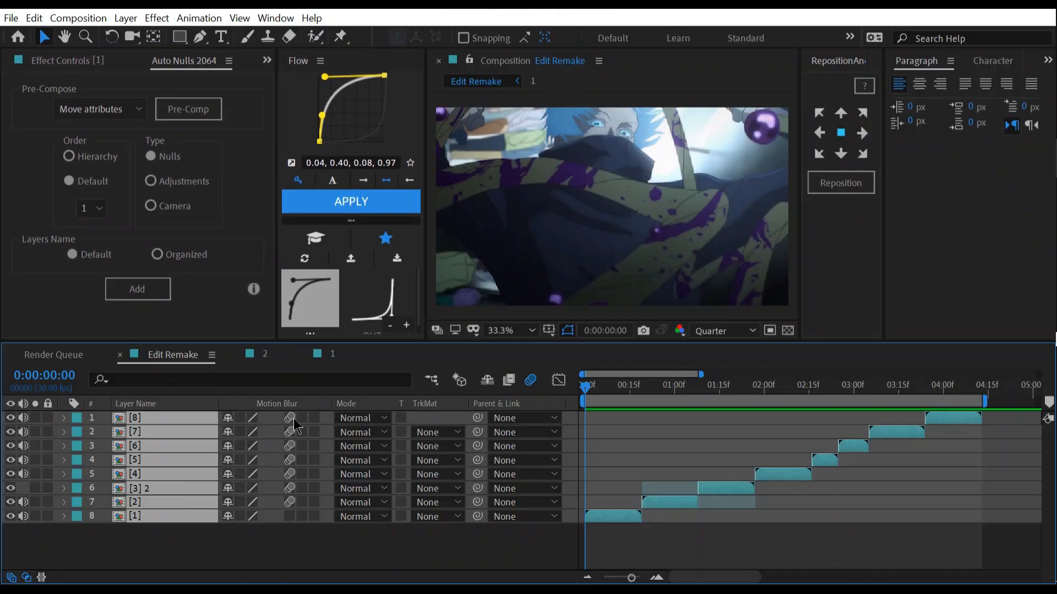
pyautogui.click(553, 532)
pyautogui.click(592, 516)
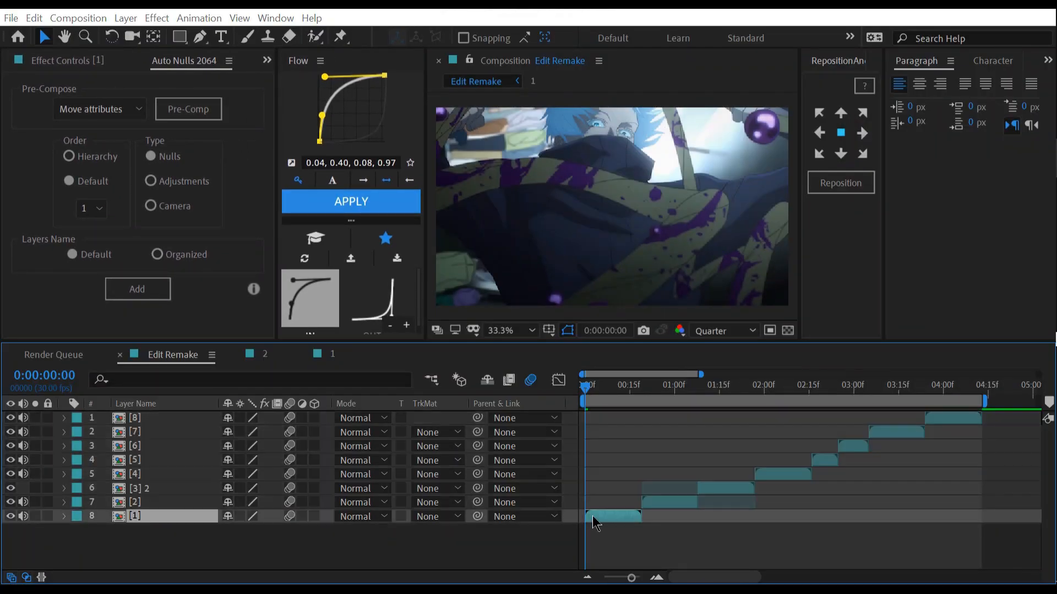
pyautogui.hotkey('ctrl', 'space')
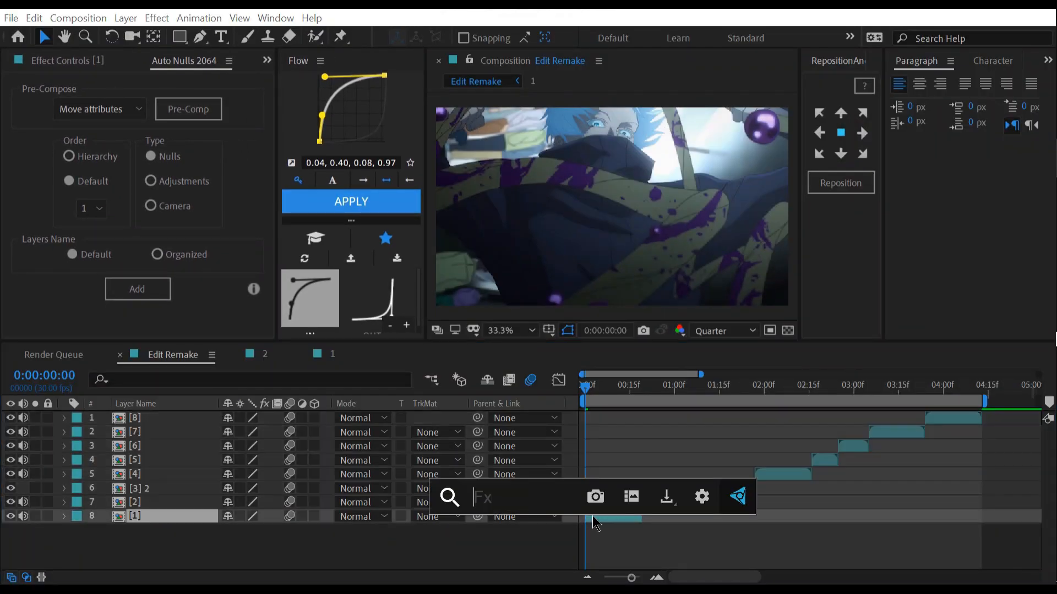
pyautogui.write('cc repe')
pyautogui.press('Return')
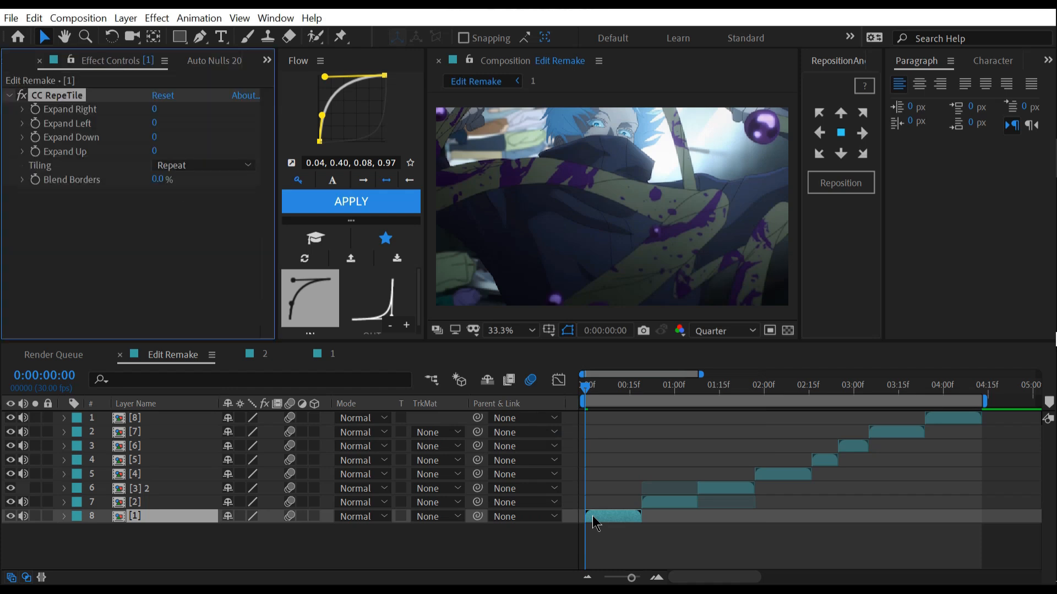
# Set CC RepeTile's Expand Right, Left, Down and Up to 4000 and its Tiling to Unfold.
pyautogui.click(154, 108)
pyautogui.write('4000')
pyautogui.press('Return')
pyautogui.click(155, 109)
pyautogui.hotkey('ctrl', 'c')
pyautogui.click(155, 123)
pyautogui.hotkey('ctrl', 'v')
pyautogui.click(154, 137)
pyautogui.hotkey('ctrl', 'v')
pyautogui.click(154, 151)
pyautogui.hotkey('ctrl', 'v')
pyautogui.click(188, 166)
pyautogui.click(227, 235)
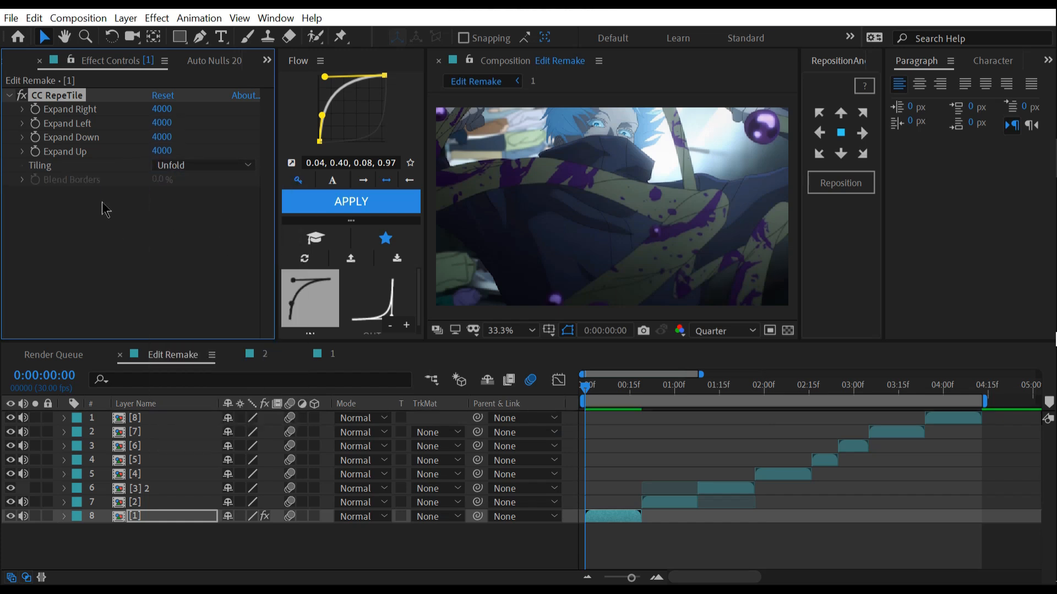
# Paste the CC RepeTile effect from layer [1] onto layers [2] through [8].
pyautogui.click(171, 501)
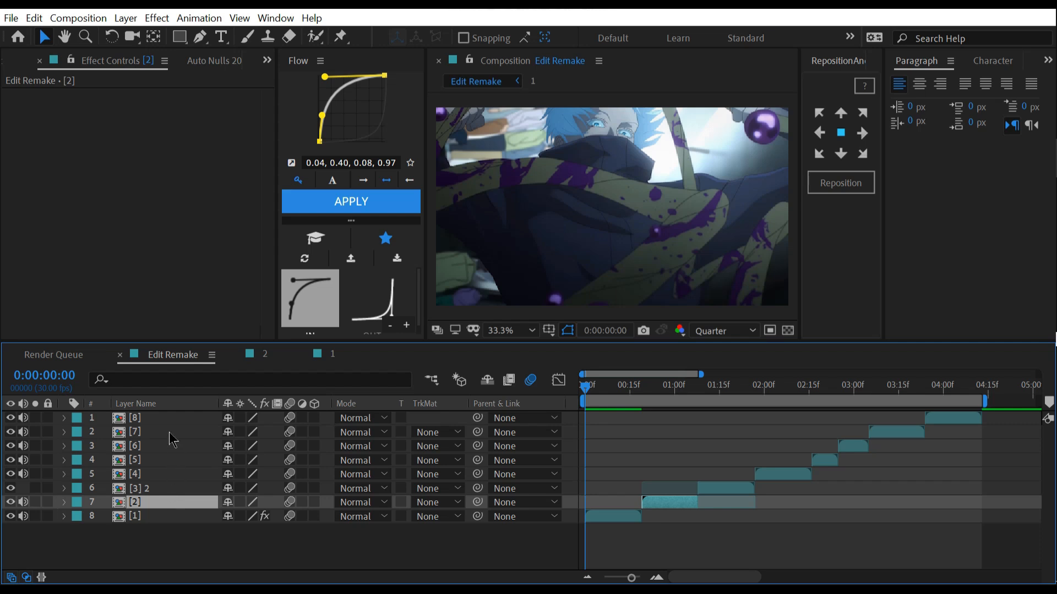
pyautogui.keyDown('shift'); pyautogui.click(164, 418); pyautogui.keyUp('shift')
pyautogui.hotkey('ctrl', 'v')
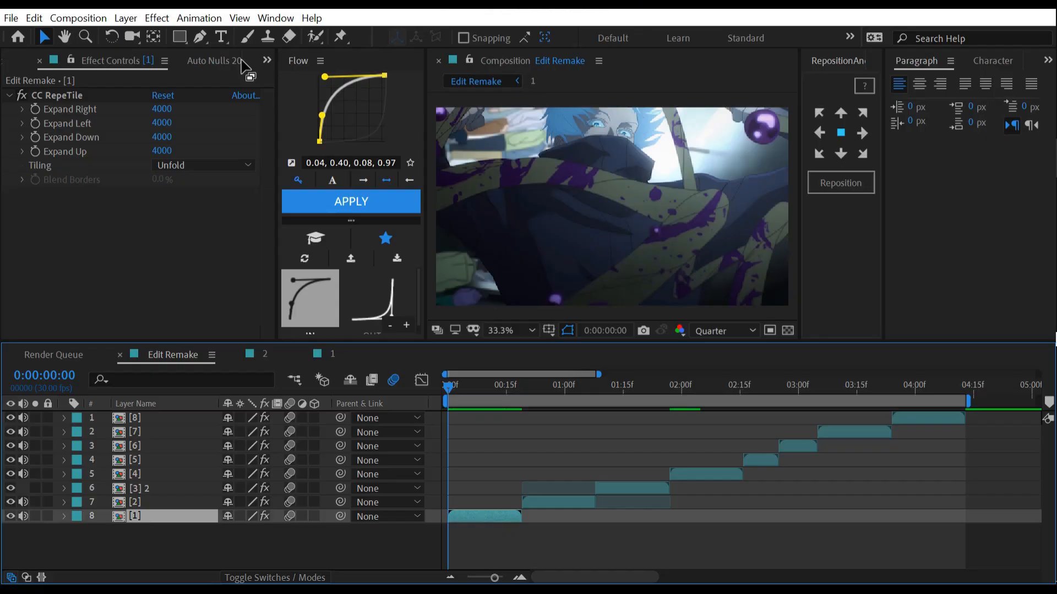
# Add a parent null to layer [1] with Auto Nulls 2064, then reselect layer [1].
pyautogui.click(240, 60)
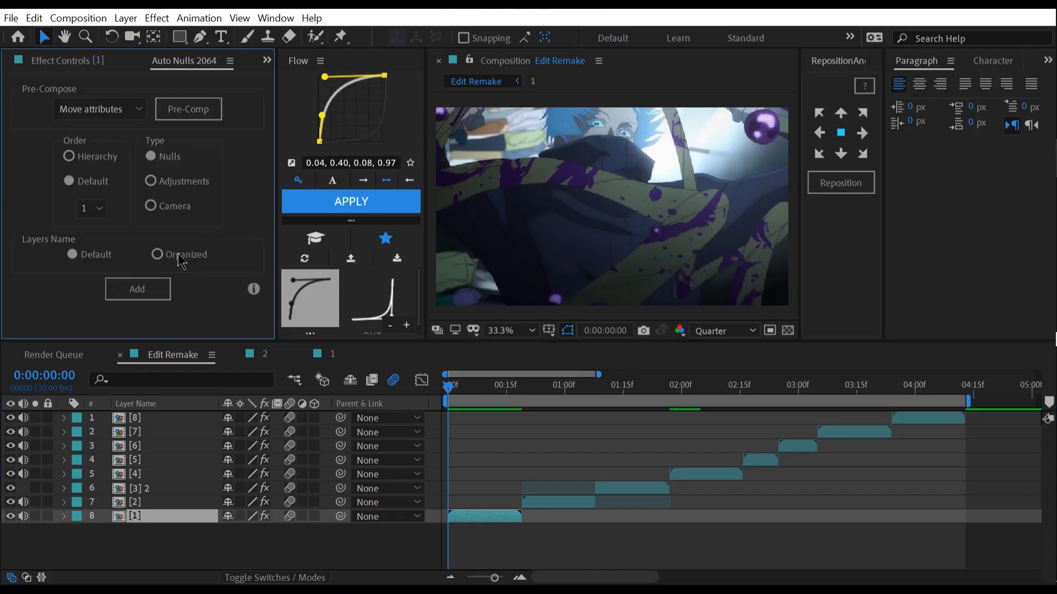
pyautogui.click(139, 290)
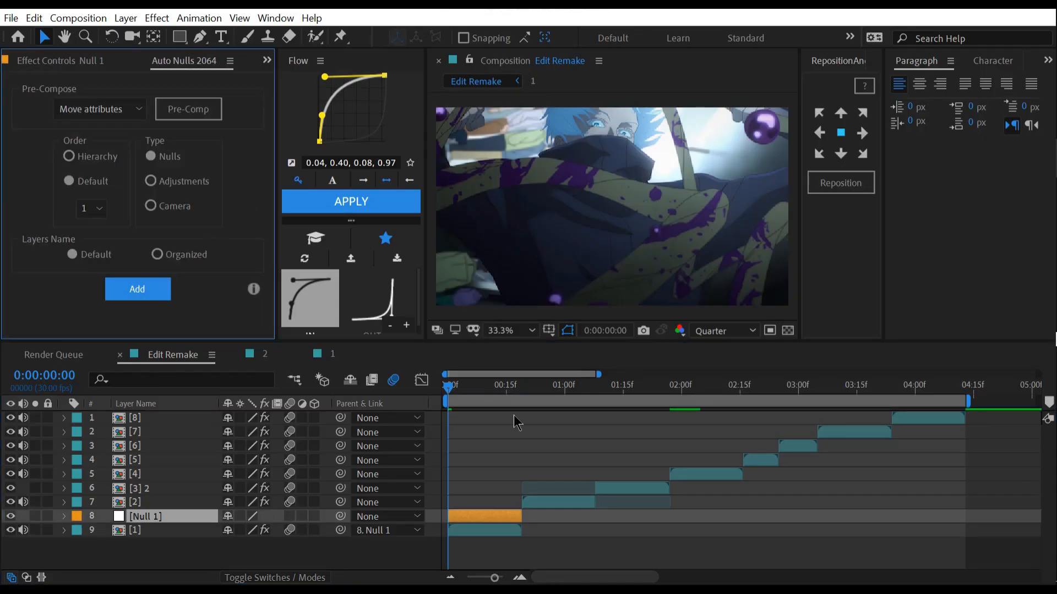
pyautogui.click(475, 531)
pyautogui.click(468, 515)
pyautogui.click(474, 534)
# Reveal layer [1]'s Position and Rotation and keyframe Rotation at 6° at 0:00:00:00.
pyautogui.press('p')
pyautogui.hotkey('shift', 'r')
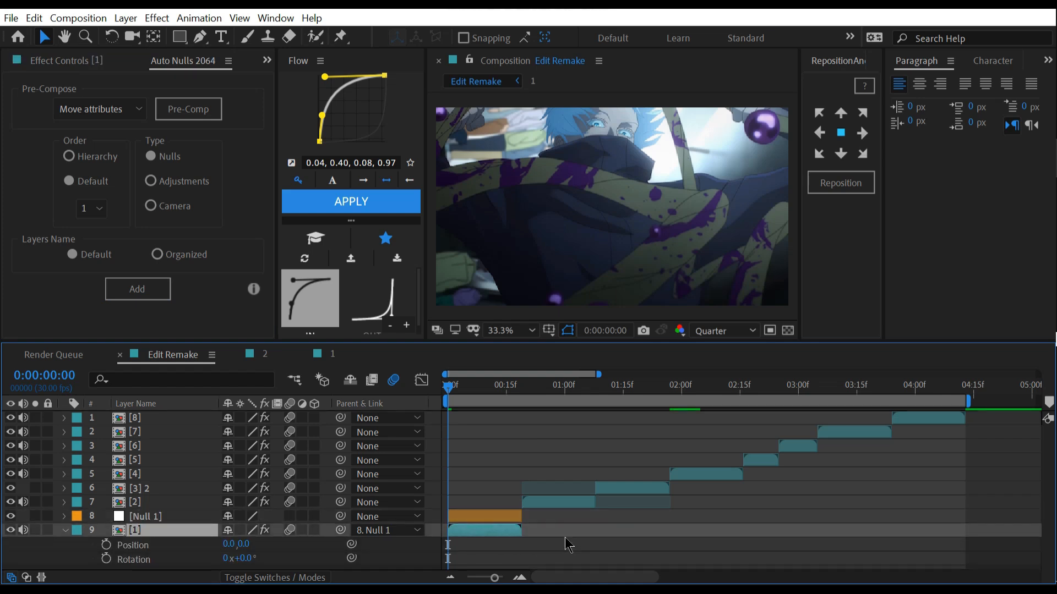
pyautogui.click(106, 558)
pyautogui.click(245, 558)
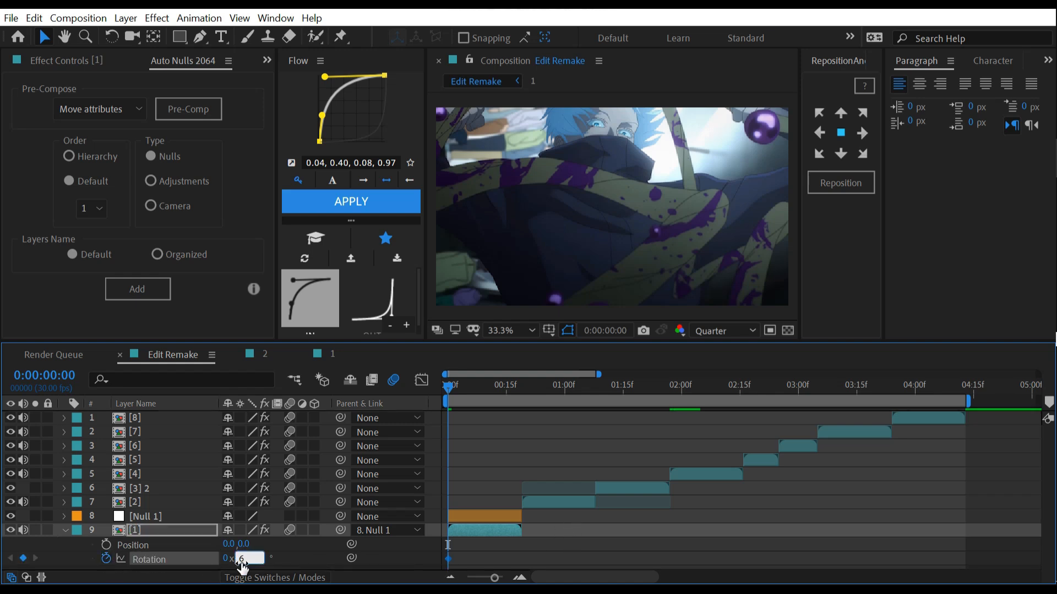
pyautogui.write('6')
pyautogui.press('Return')
# At 0:00:00:06, start keyframing layer [1]'s Position, separate its dimensions, and set X and Y Position to -100.
pyautogui.click(74, 376)
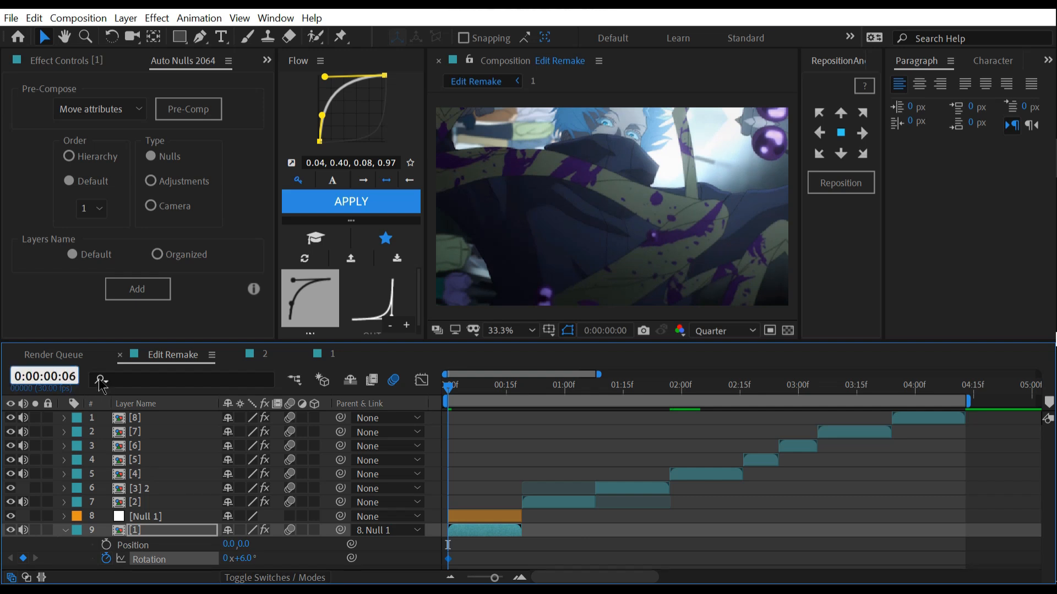
pyautogui.press('Return')
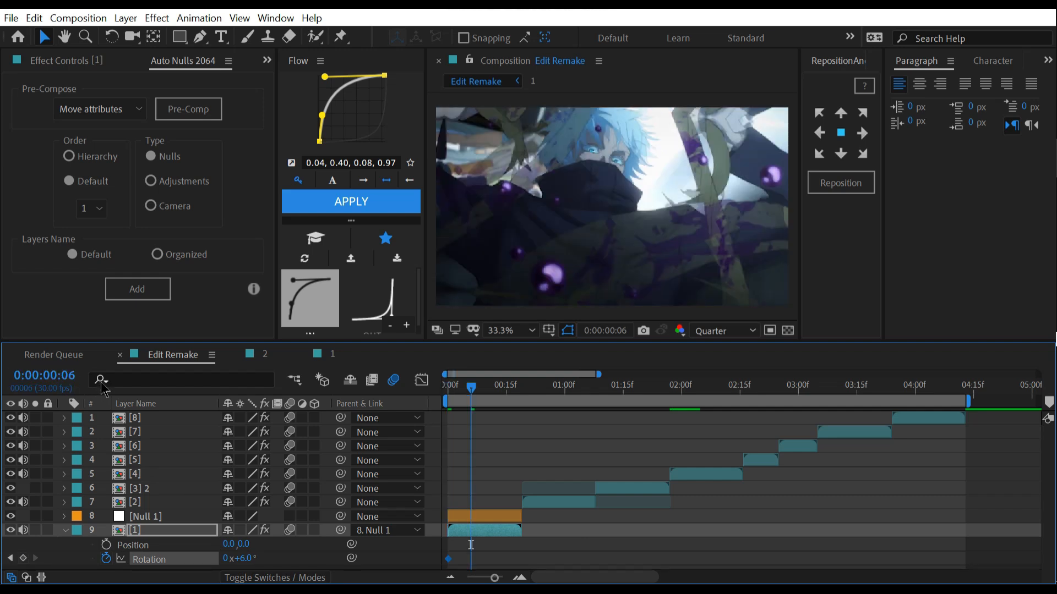
pyautogui.click(106, 545)
pyautogui.click(230, 543)
pyautogui.press('Return')
pyautogui.rightClick(192, 545)
pyautogui.click(269, 386)
pyautogui.click(229, 558)
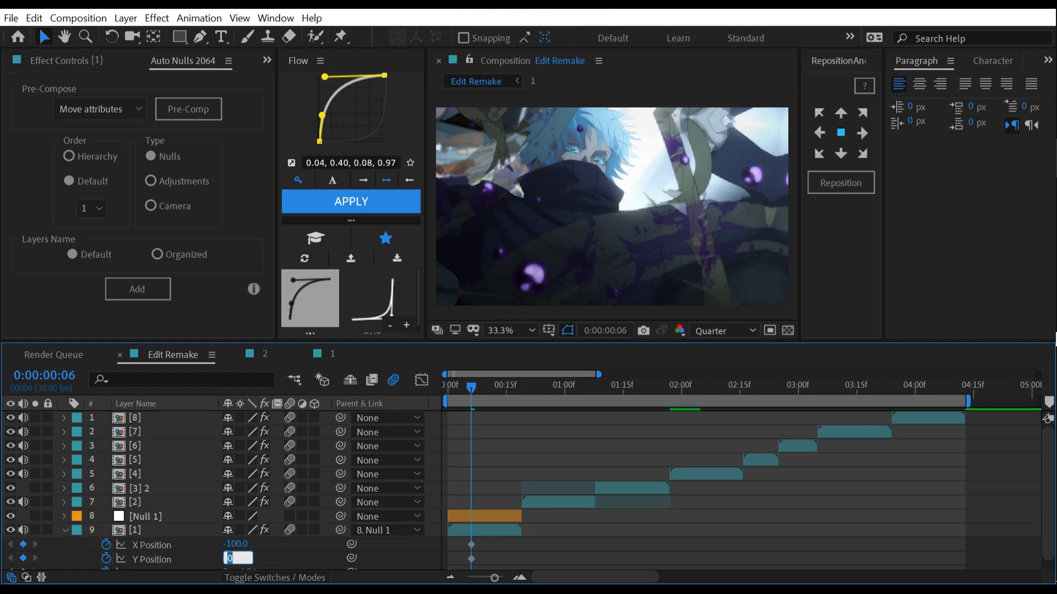
pyautogui.press('Return')
# At 0:00:00:26, keyframe layer [1]'s X Position at 100 and Y Position at 40.
pyautogui.click(76, 375)
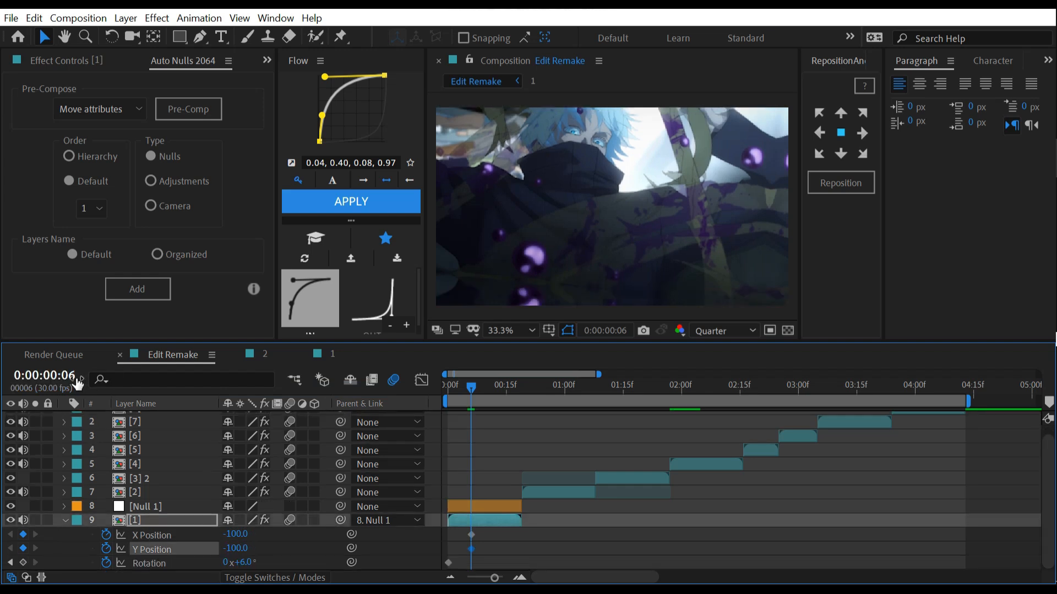
pyautogui.write('26')
pyautogui.press('Return')
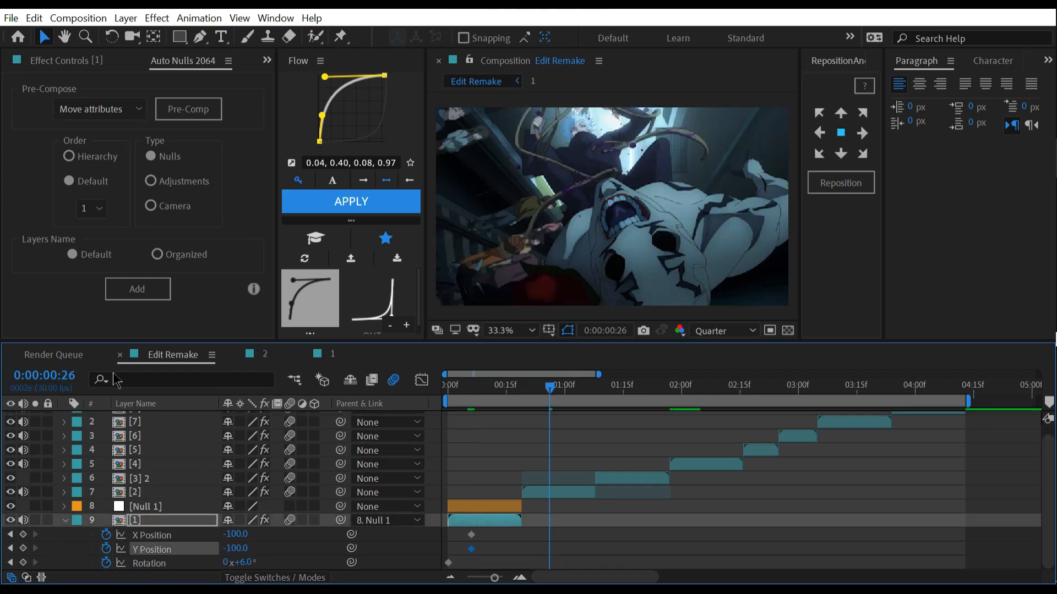
pyautogui.click(237, 534)
pyautogui.write('100')
pyautogui.press('Return')
pyautogui.click(237, 548)
pyautogui.write('40')
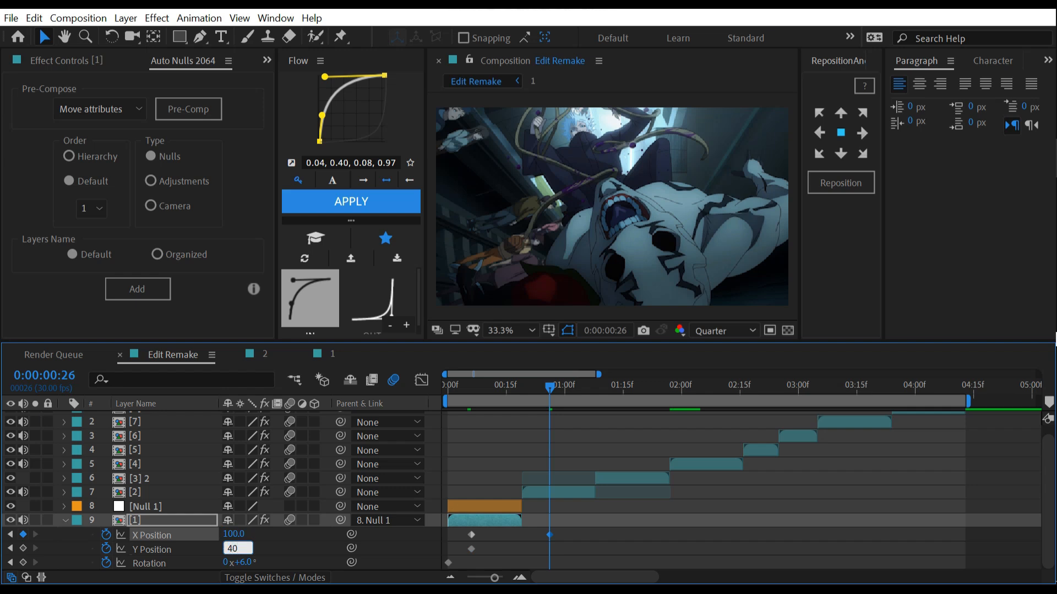
pyautogui.press('Return')
# At 0:00:01:06, keyframe layer [1]'s X Position at -200 and Y Position at -100.
pyautogui.click(76, 384)
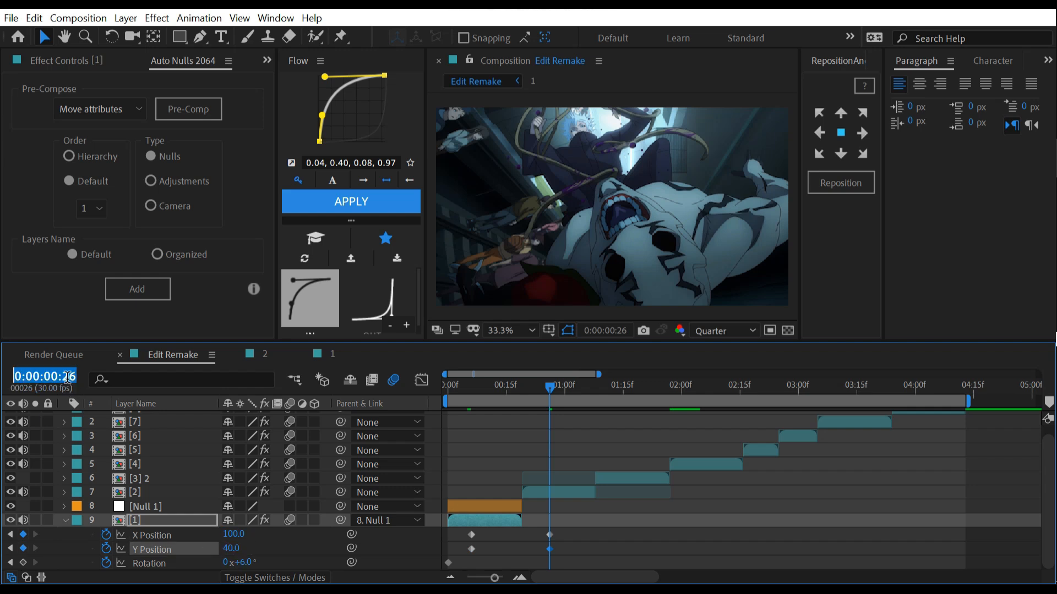
pyautogui.write('3')
pyautogui.press('Return')
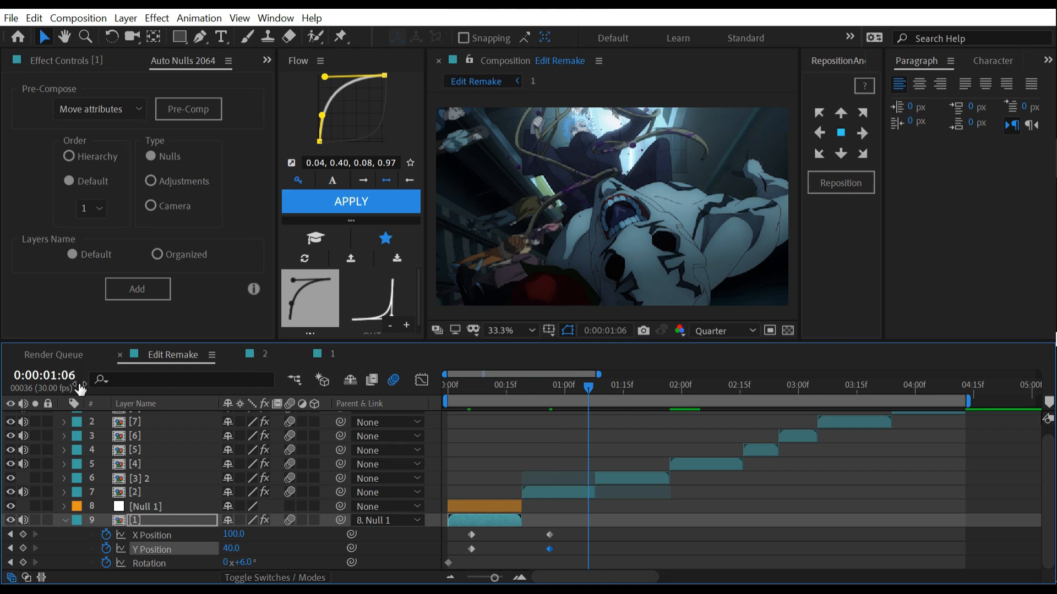
pyautogui.click(239, 534)
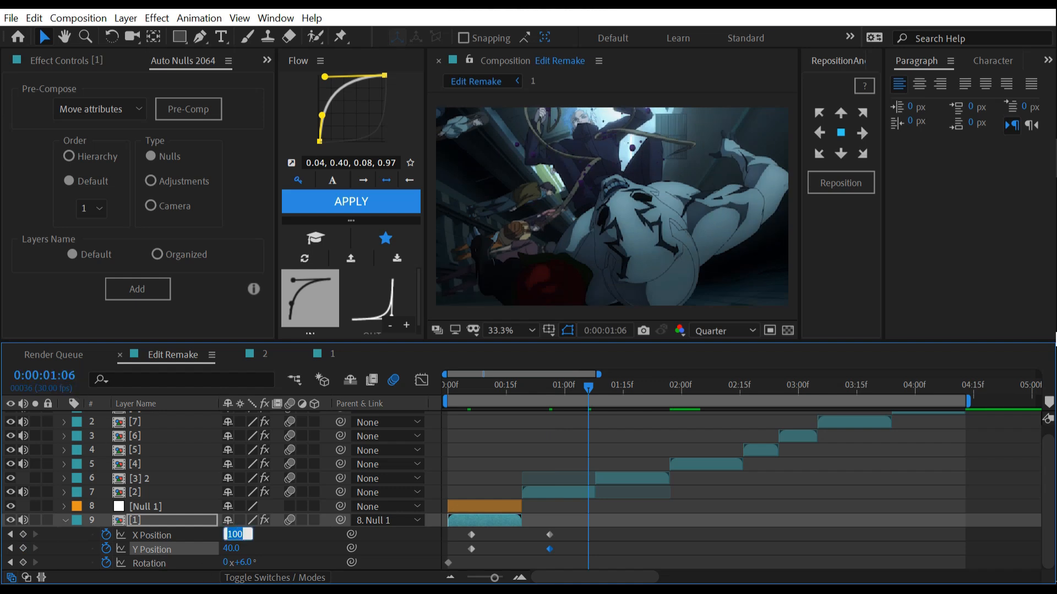
pyautogui.write('-200')
pyautogui.press('Return')
pyautogui.click(228, 548)
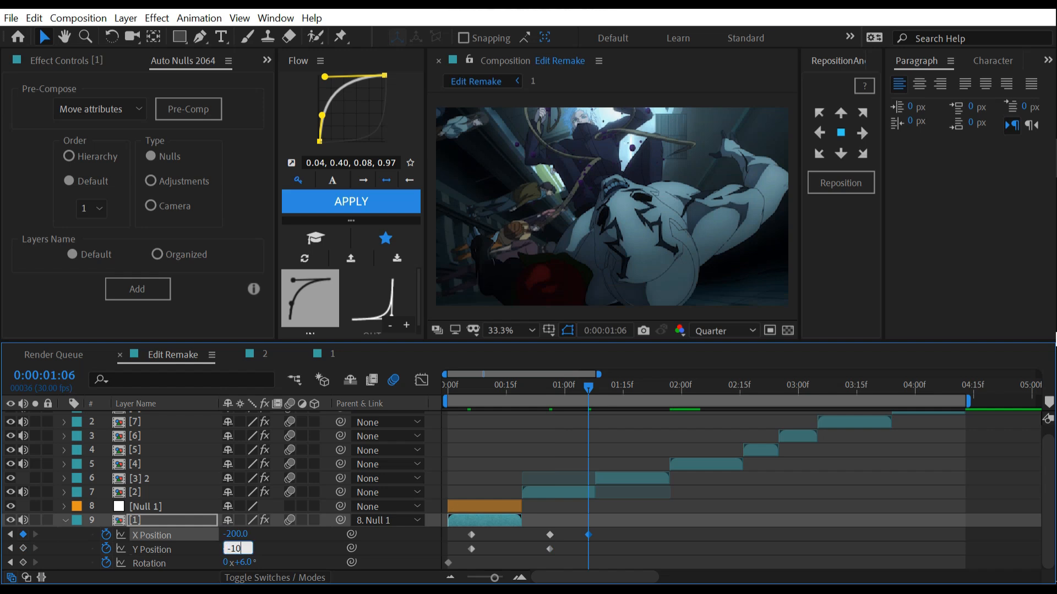
pyautogui.press('Return')
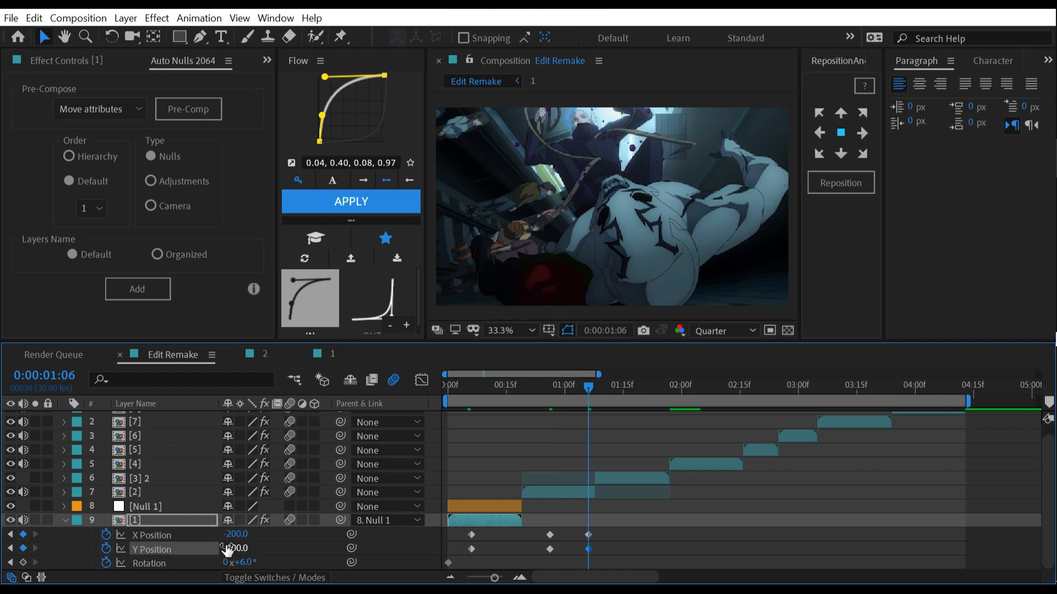
# Keyframe layer [1]'s Rotation at -2° at 0:00:00:22.
pyautogui.click(490, 391)
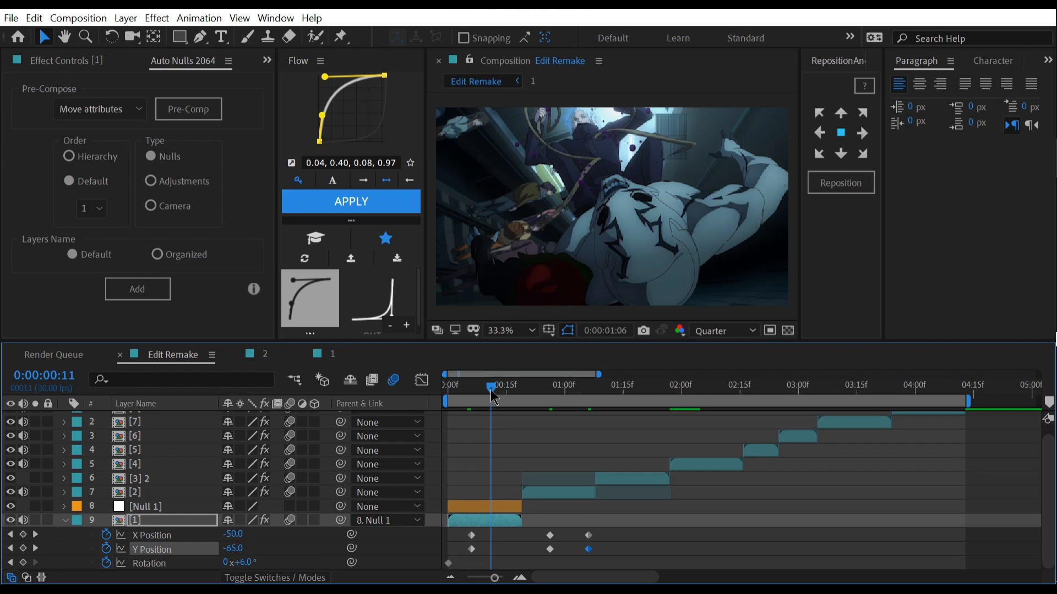
pyautogui.moveTo(490, 391); pyautogui.dragTo(534, 383)
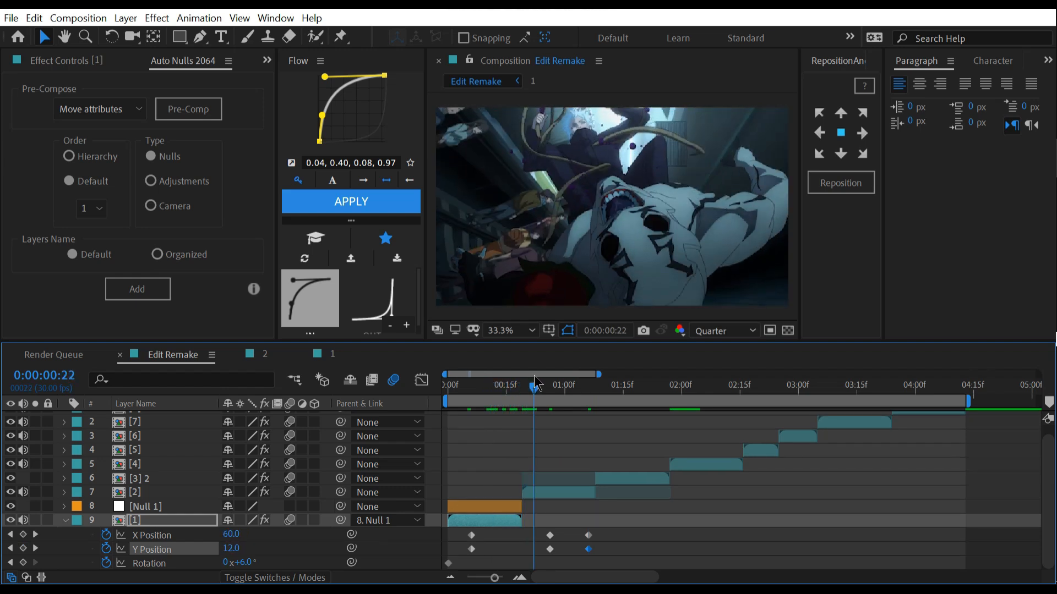
pyautogui.click(243, 562)
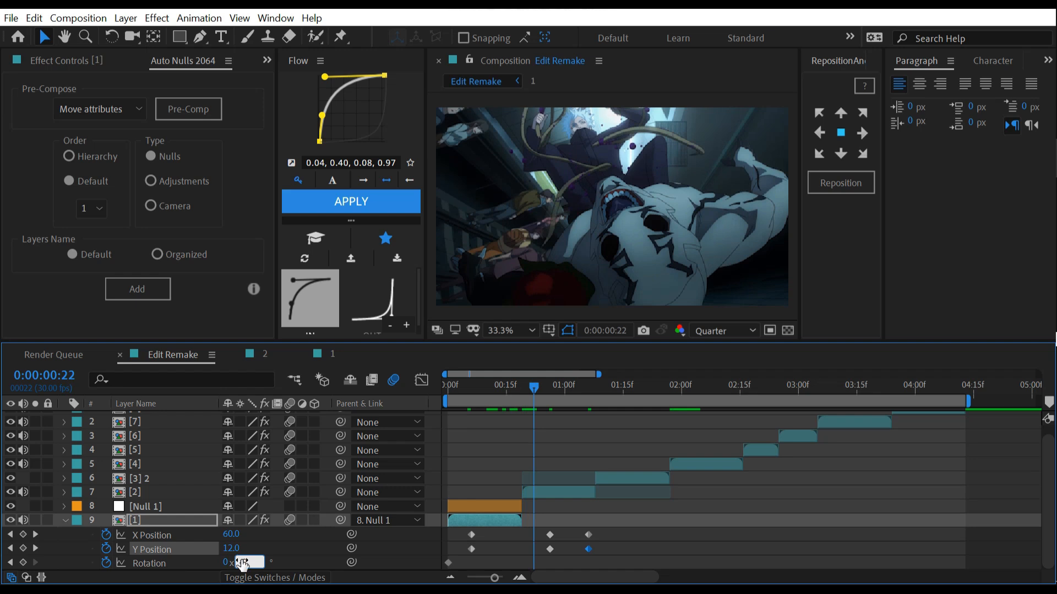
pyautogui.write('-2')
pyautogui.press('Return')
# Paste a copy of the first Rotation keyframe at 0:00:01:11 and apply Easy Ease to all of layer [1]'s keyframes.
pyautogui.moveTo(588, 395); pyautogui.dragTo(607, 396)
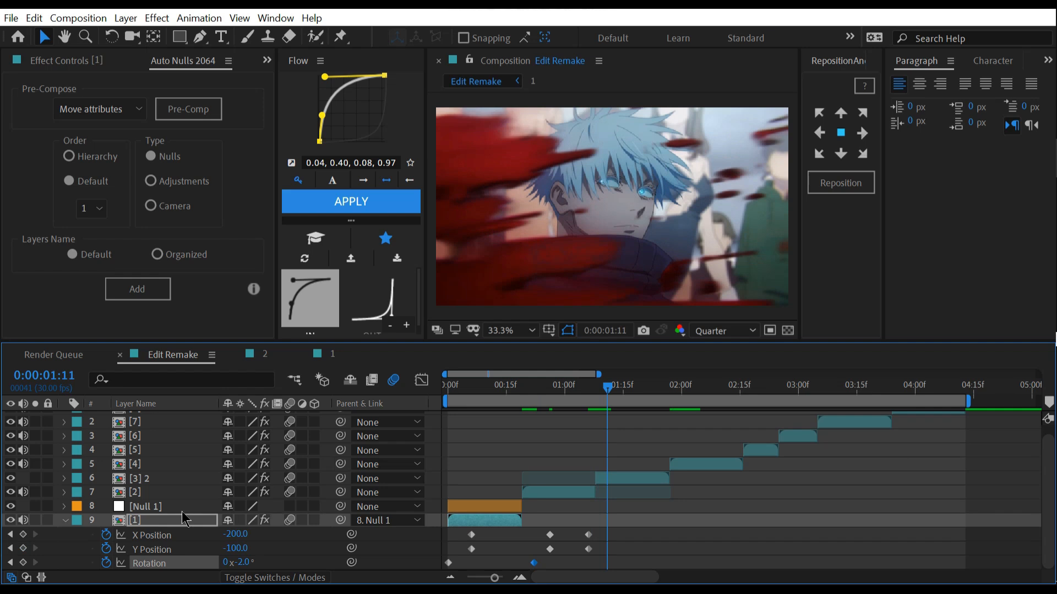
pyautogui.click(449, 562)
pyautogui.hotkey('ctrl', 'c')
pyautogui.hotkey('ctrl', 'v')
pyautogui.moveTo(667, 527); pyautogui.dragTo(406, 570)
pyautogui.press('F9')
# Offset the Y Position keyframes about 7 frames earlier, then shift all of layer [1]'s keyframes about 11 frames earlier.
pyautogui.moveTo(613, 552); pyautogui.dragTo(444, 550)
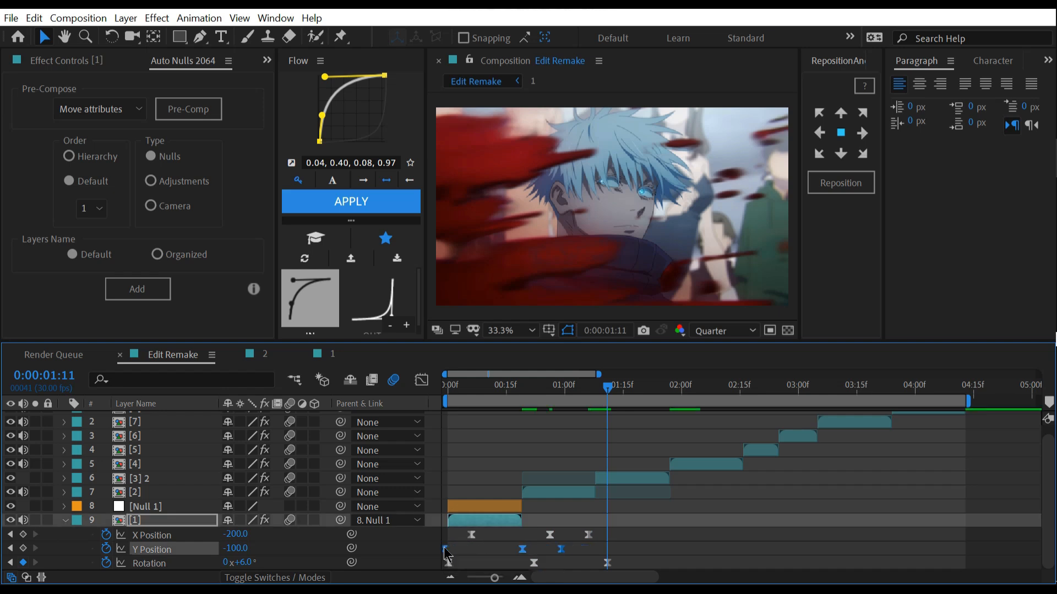
pyautogui.moveTo(646, 523); pyautogui.dragTo(447, 576)
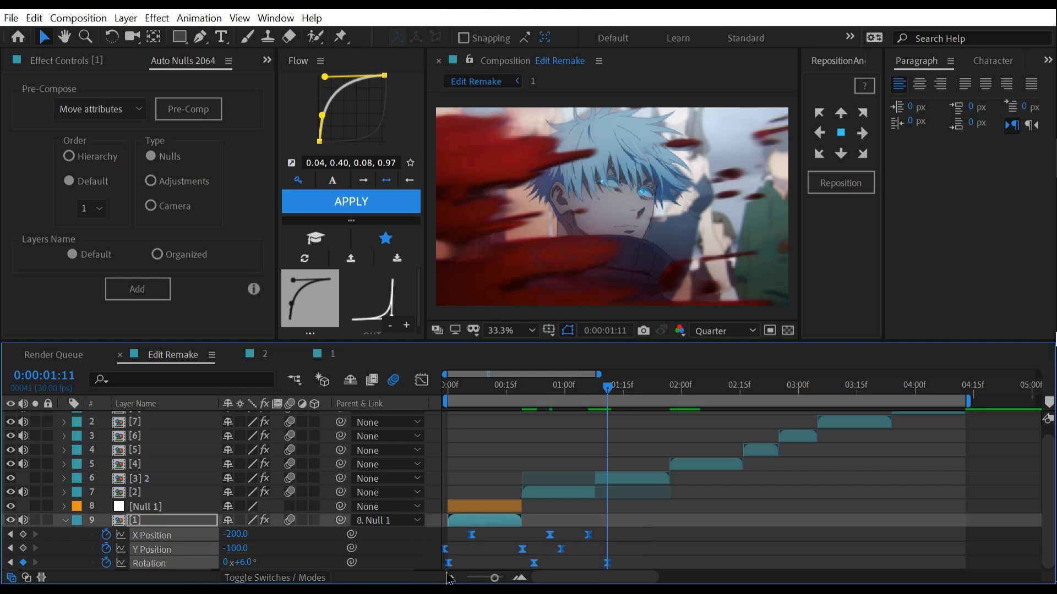
pyautogui.moveTo(530, 564); pyautogui.dragTo(491, 564)
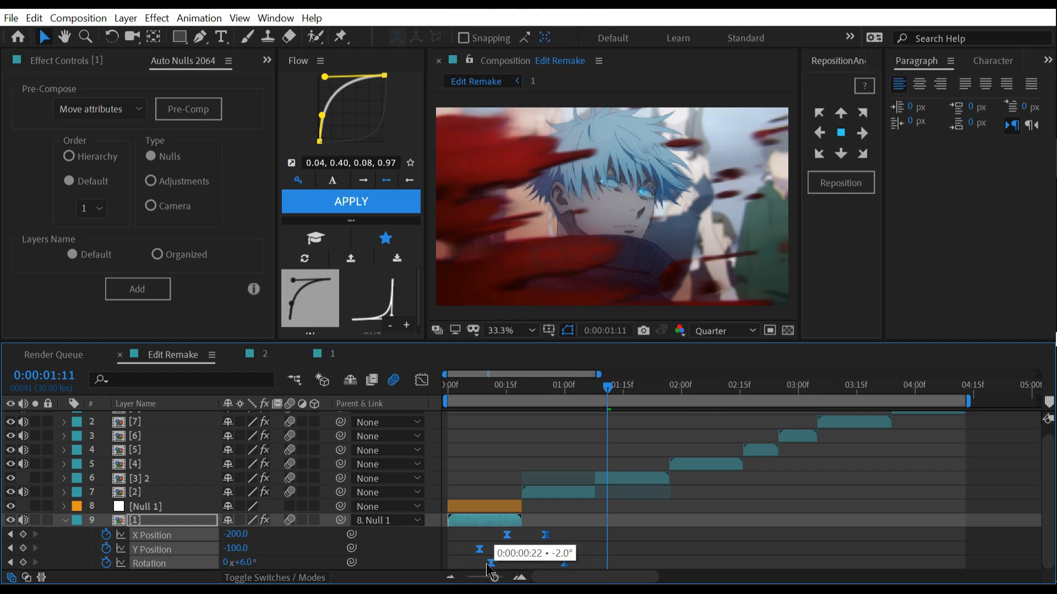
# Add parent nulls to layers [4] through [7] and paste layer [1]'s position and rotation keyframes onto those clips.
pyautogui.hotkey('ctrl', 'c')
pyautogui.click(706, 464)
pyautogui.click(137, 289)
pyautogui.hotkey('ctrl', 'v')
pyautogui.click(760, 460)
pyautogui.keyDown('ctrl'); pyautogui.click(796, 446); pyautogui.keyUp('ctrl')
pyautogui.click(137, 289)
pyautogui.hotkey('ctrl', 'v')
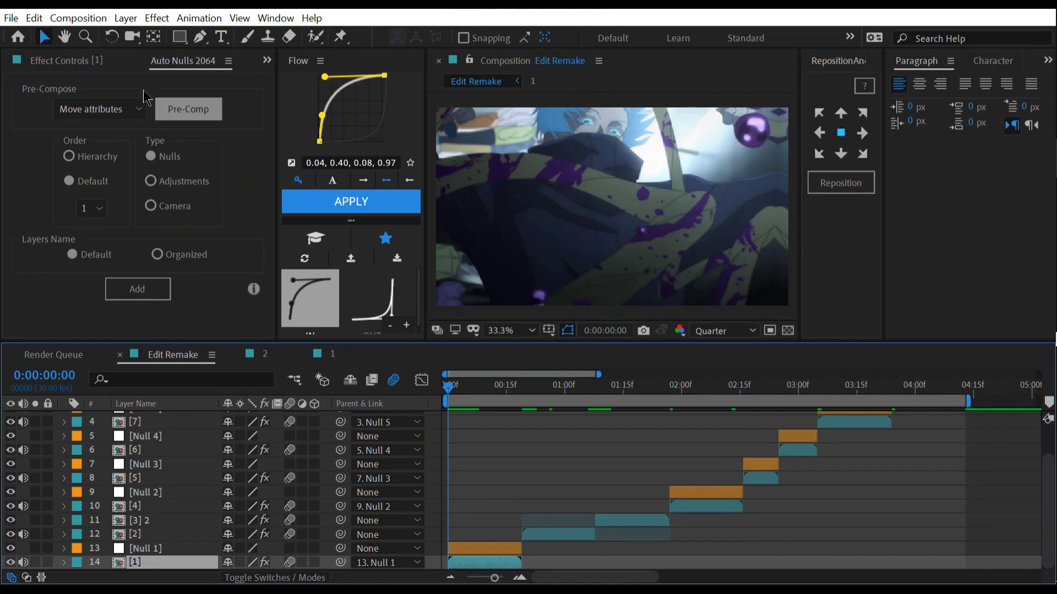
# Apply Turbulent Displace to layer [1] and start keyframing its Amount and Size at 0:00:00:00.
pyautogui.click(71, 62)
pyautogui.click(7, 95)
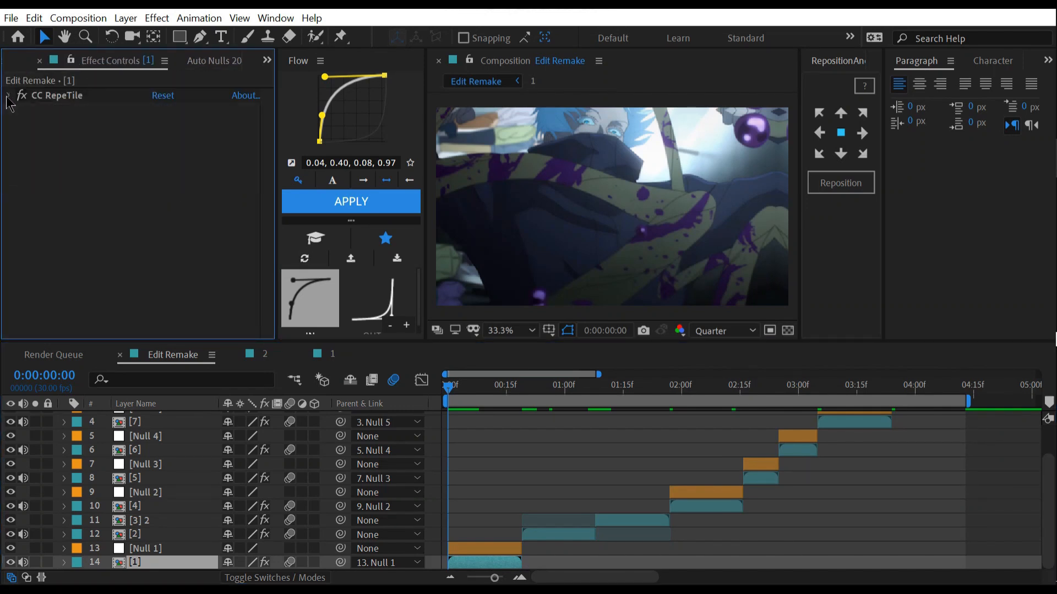
pyautogui.hotkey('ctrl', 'space')
pyautogui.write('tur')
pyautogui.press('Return')
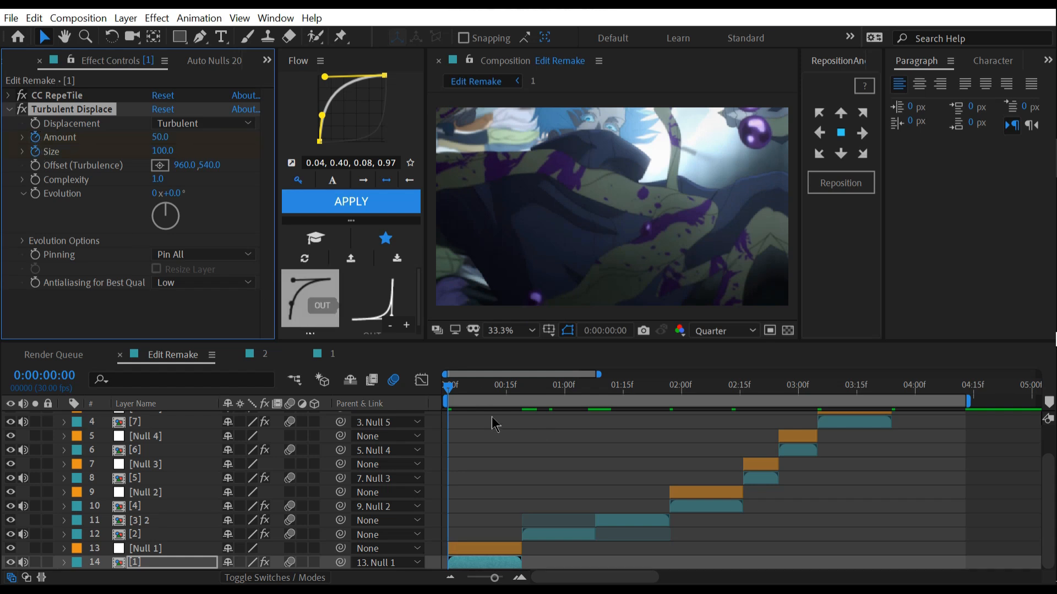
# Reveal layer [1]'s keyframes and set the Turbulent Displace Amount to 0 at 0:00:00:18.
pyautogui.press('u')
pyautogui.click(514, 389)
pyautogui.click(230, 507)
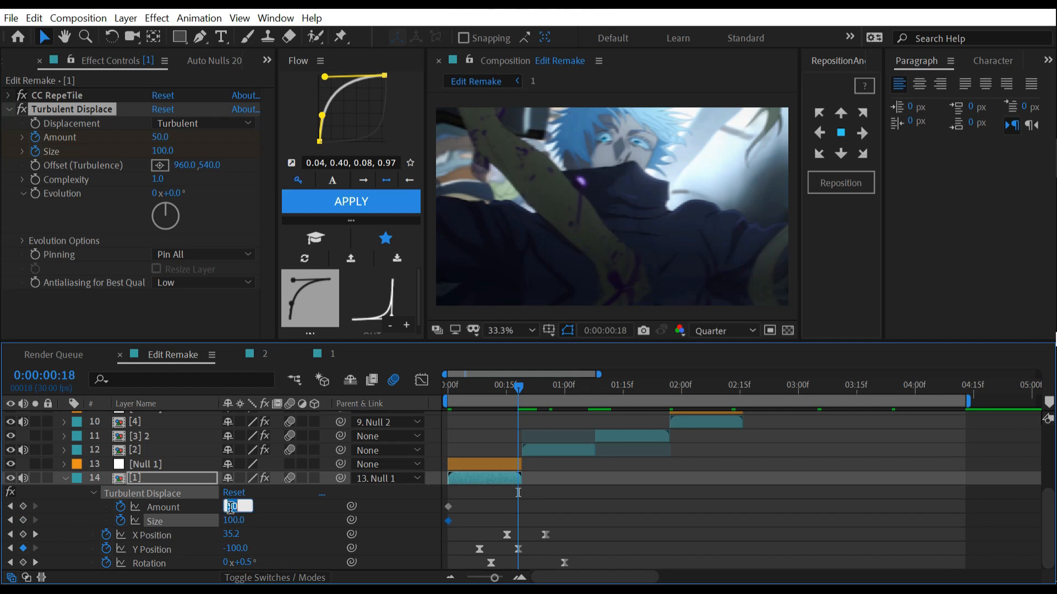
pyautogui.write('0')
pyautogui.press('Return')
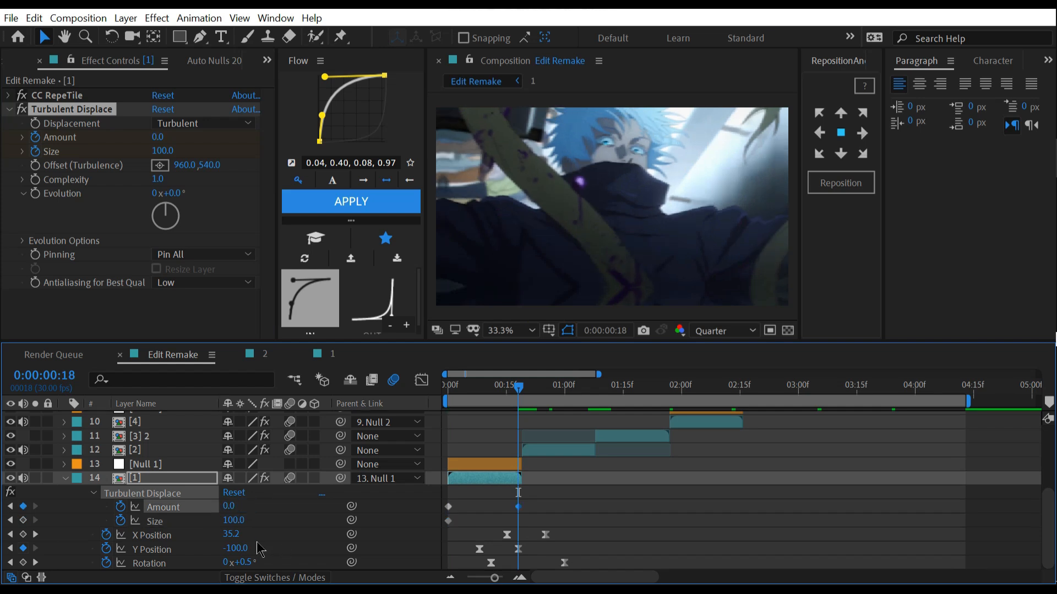
# Set the Turbulent Displace Size to 500 at the current frame and apply Easy Ease to the Amount and Size keyframes.
pyautogui.click(228, 521)
pyautogui.write('500')
pyautogui.press('Return')
pyautogui.moveTo(519, 507); pyautogui.dragTo(421, 529)
pyautogui.press('F9')
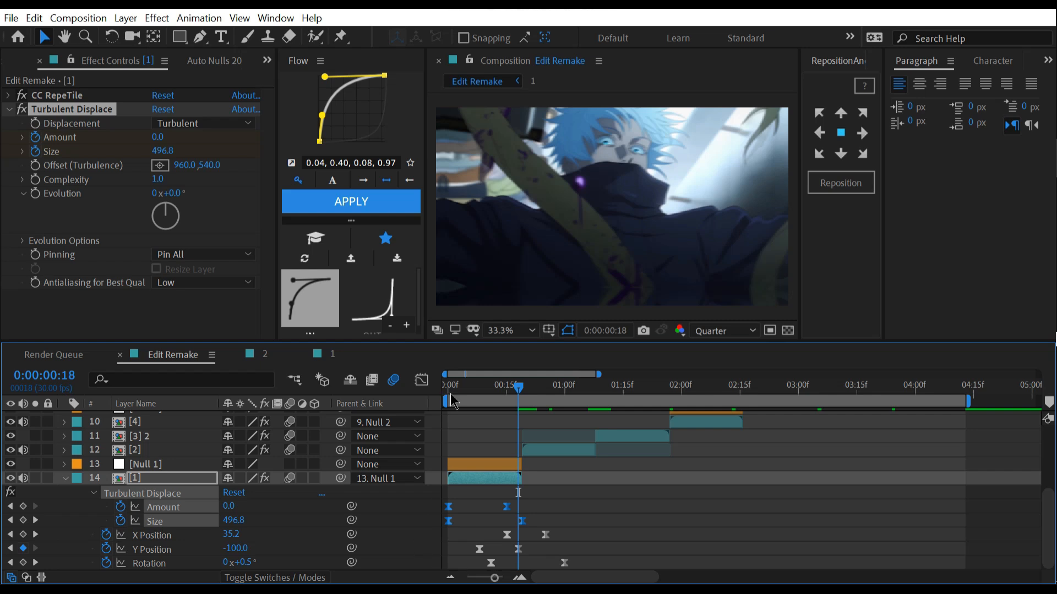
# Paste layer [1]'s keyframed Turbulent Displace effect onto layer [4] at 0:00:01:27.
pyautogui.press('u')
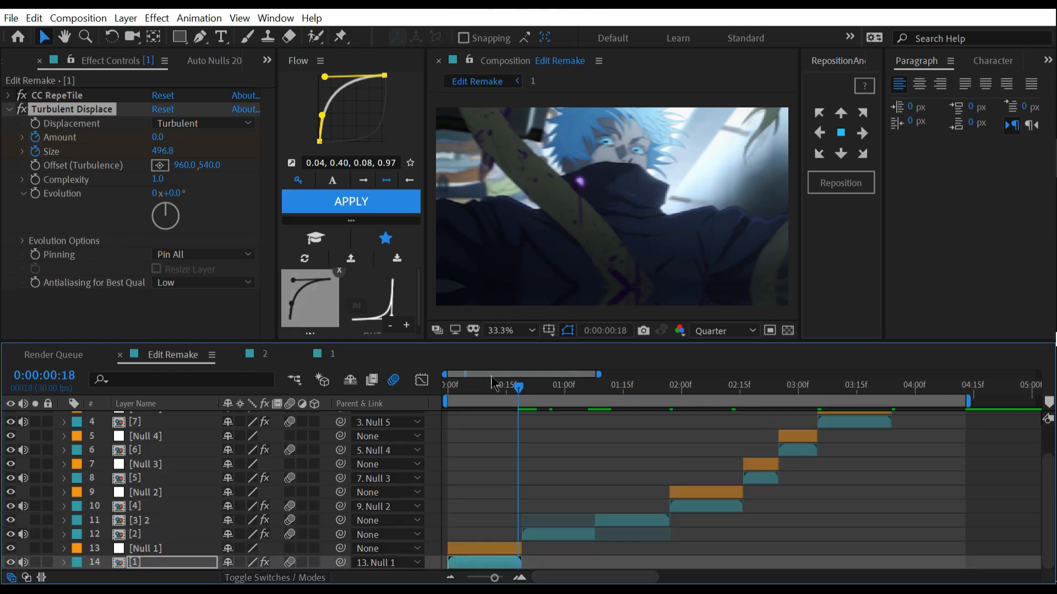
pyautogui.click(669, 388)
pyautogui.click(683, 505)
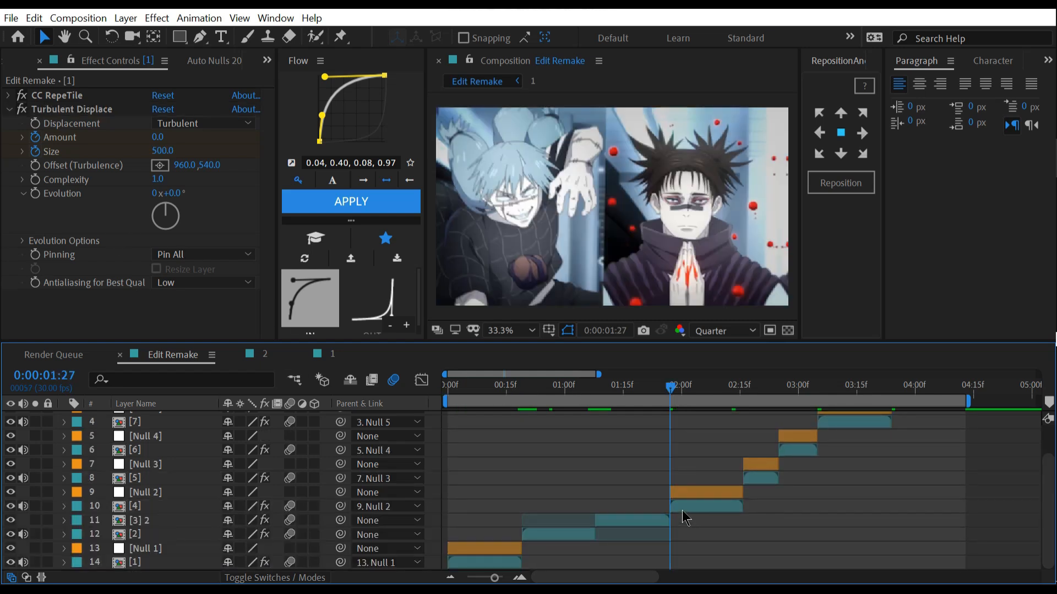
pyautogui.hotkey('ctrl', 'v')
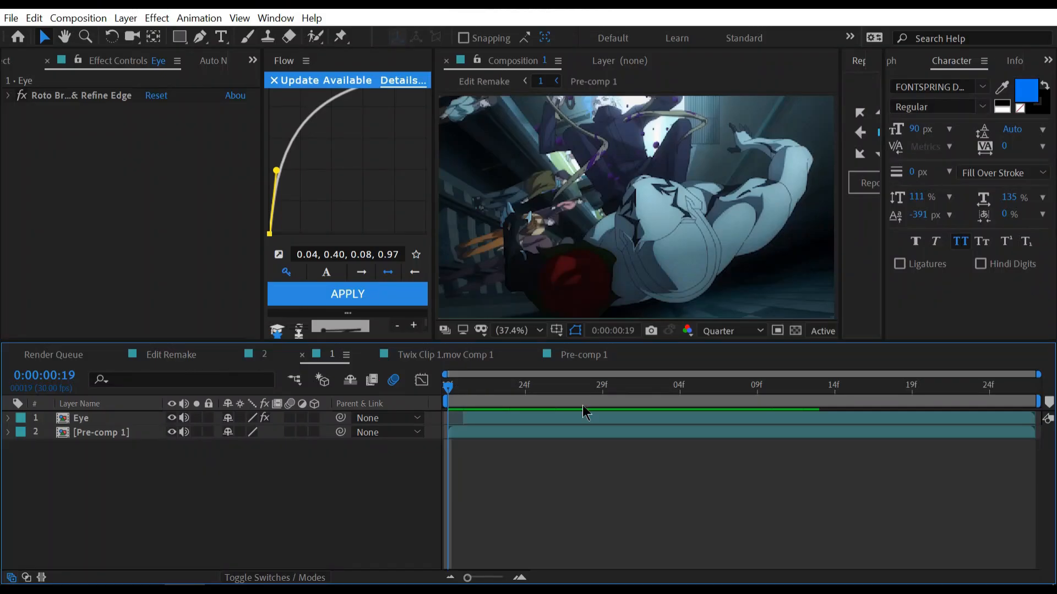
# Apply the Key Cleaner effect to the Eye layer in composition 1 at 0:00:00:20.
pyautogui.moveTo(582, 405); pyautogui.dragTo(680, 402)
pyautogui.moveTo(609, 440); pyautogui.dragTo(450, 448)
pyautogui.click(465, 406)
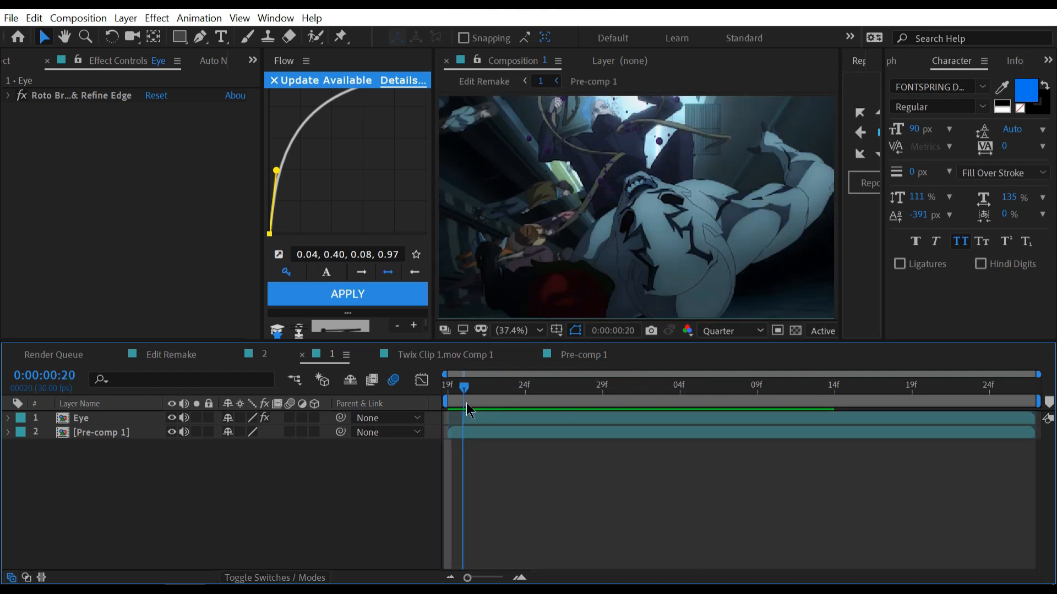
pyautogui.click(477, 418)
pyautogui.hotkey('ctrl', 'space')
pyautogui.write('key c')
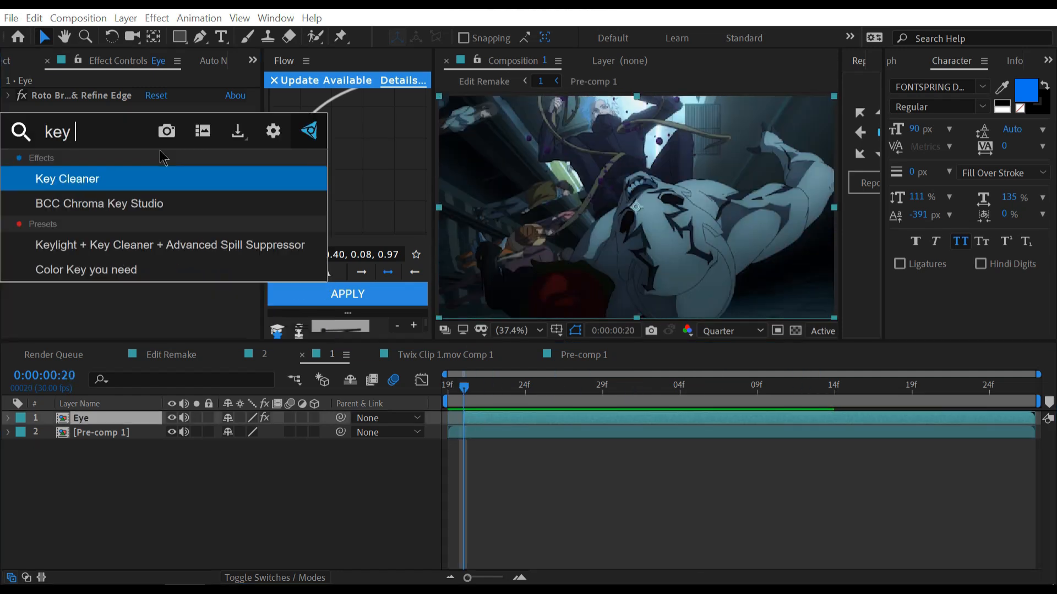
pyautogui.press('Return')
# Add a Fill effect to the Eye layer and set its color to white.
pyautogui.hotkey('ctrl', 'space')
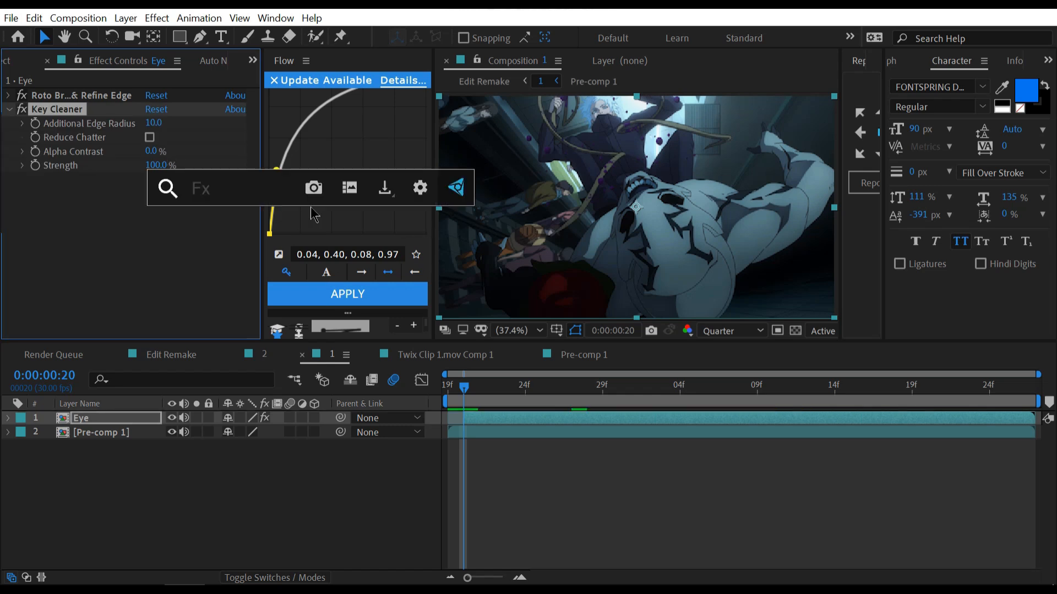
pyautogui.write('fil')
pyautogui.press('Return')
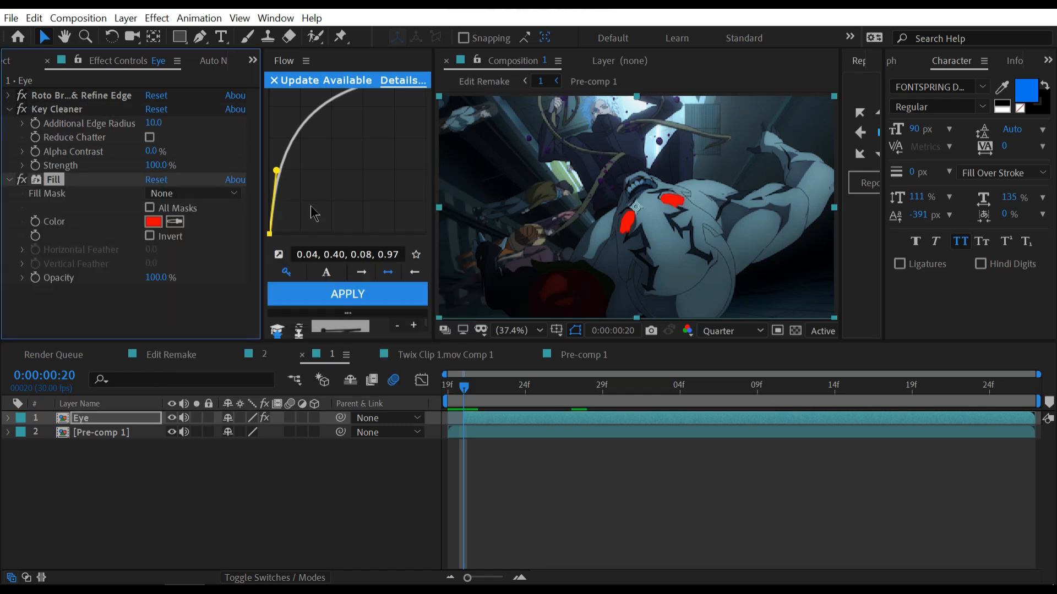
pyautogui.scroll(4, 713, 220)
pyautogui.scroll(-4, 712, 220)
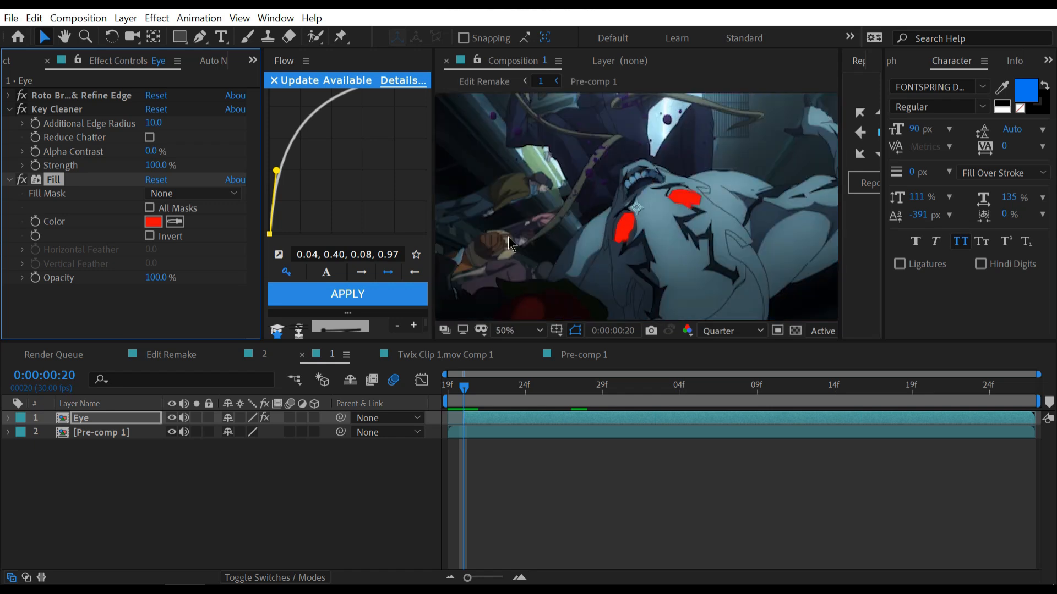
pyautogui.click(153, 221)
pyautogui.moveTo(168, 216)
pyautogui.mouseDown()
pyautogui.moveTo(71, 176)
pyautogui.moveTo(2, 79)
pyautogui.mouseUp()
pyautogui.click(422, 171)
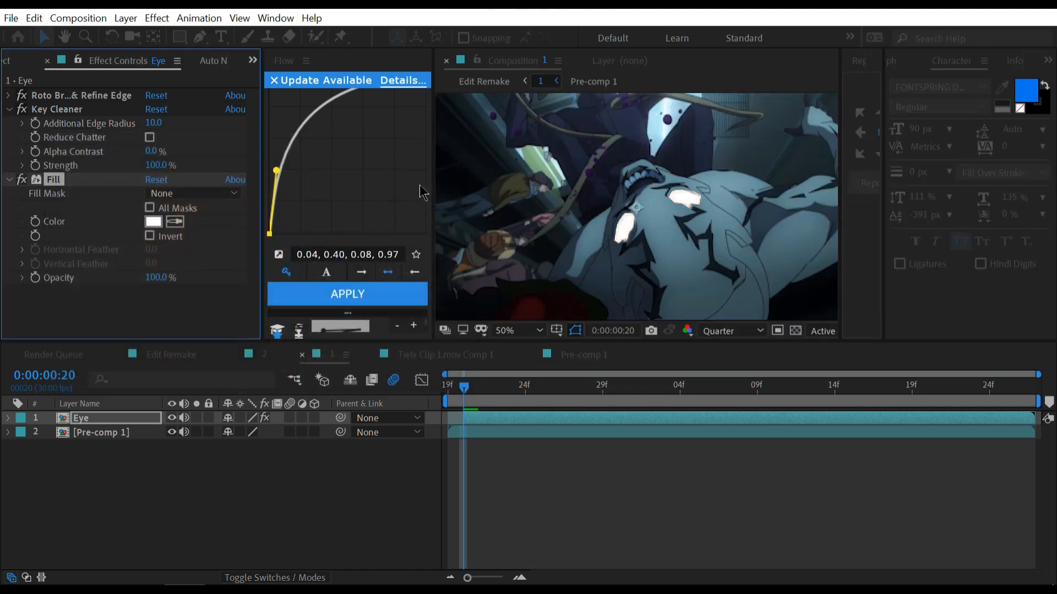
# Add the S_EdgeRays effect to the Eye layer.
pyautogui.hotkey('ctrl', 'space')
pyautogui.write('s_edger')
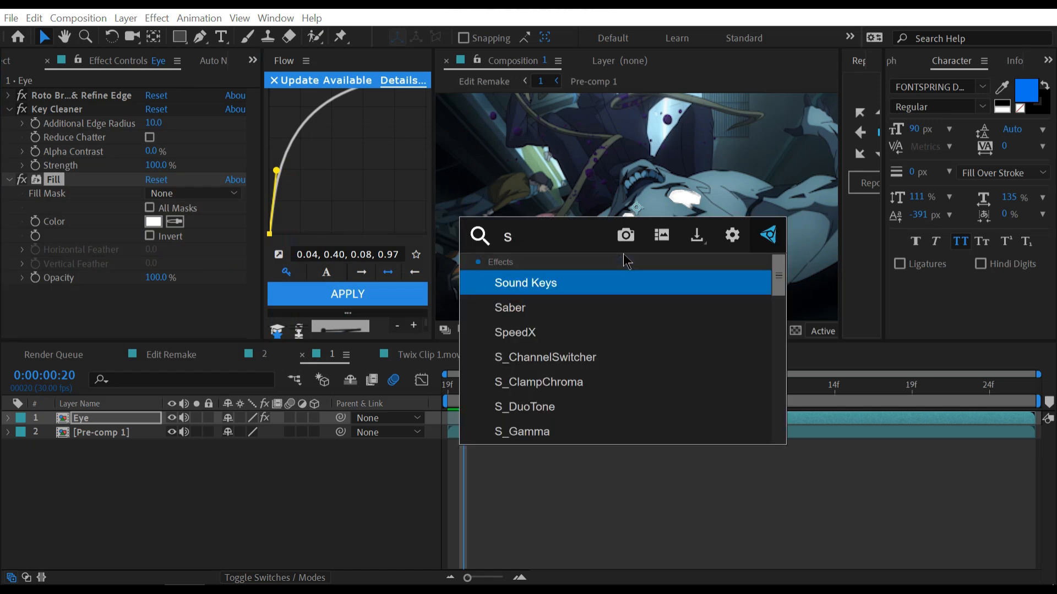
pyautogui.press('Return')
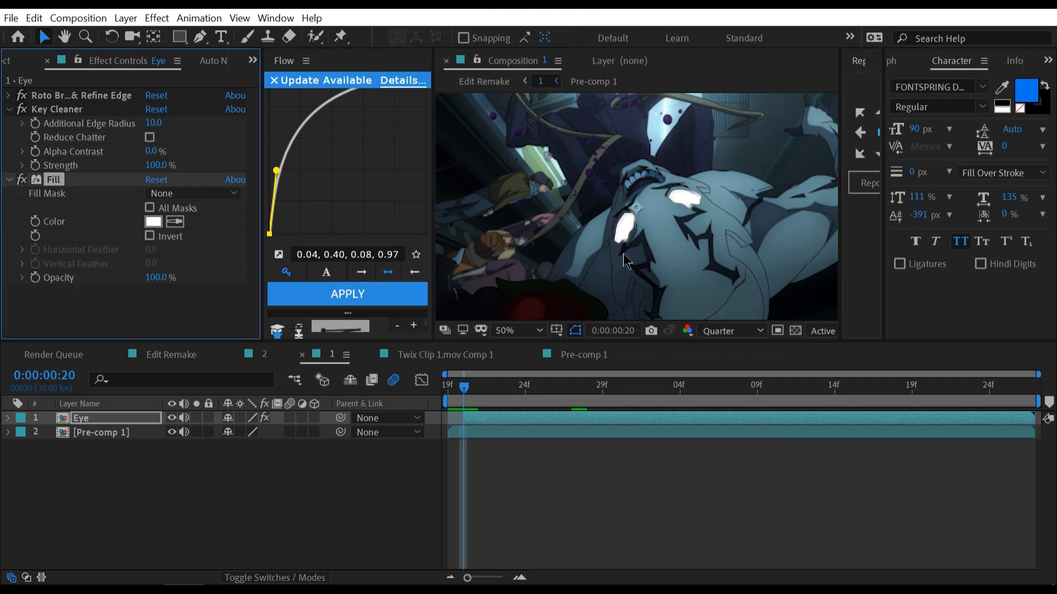
# Return to the Edit Remake composition and open the [4] clip's composition at 0:00:02:01.
pyautogui.click(193, 357)
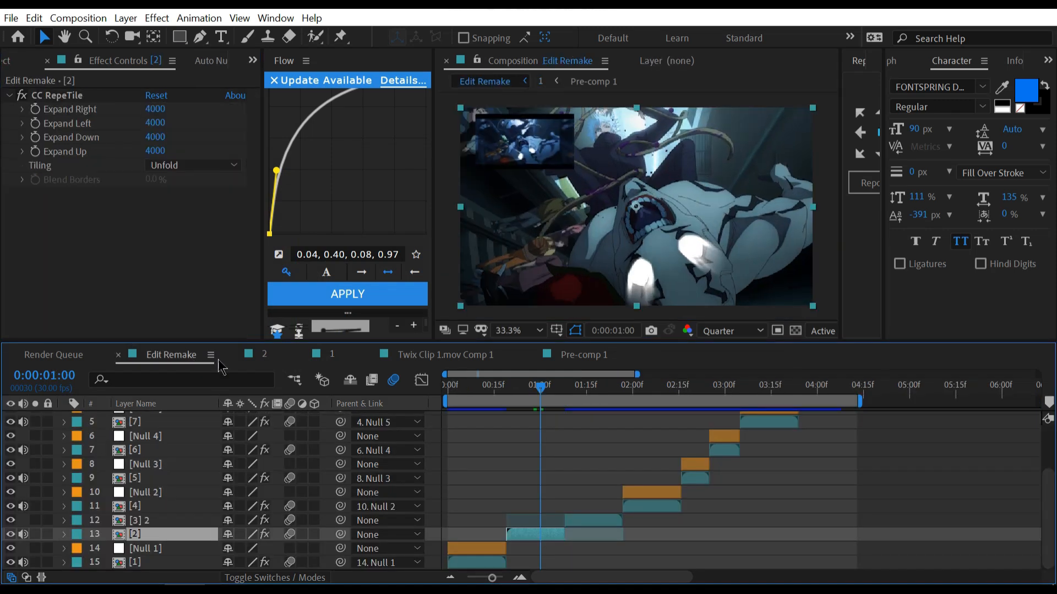
pyautogui.scroll(3, 594, 462)
pyautogui.click(568, 387)
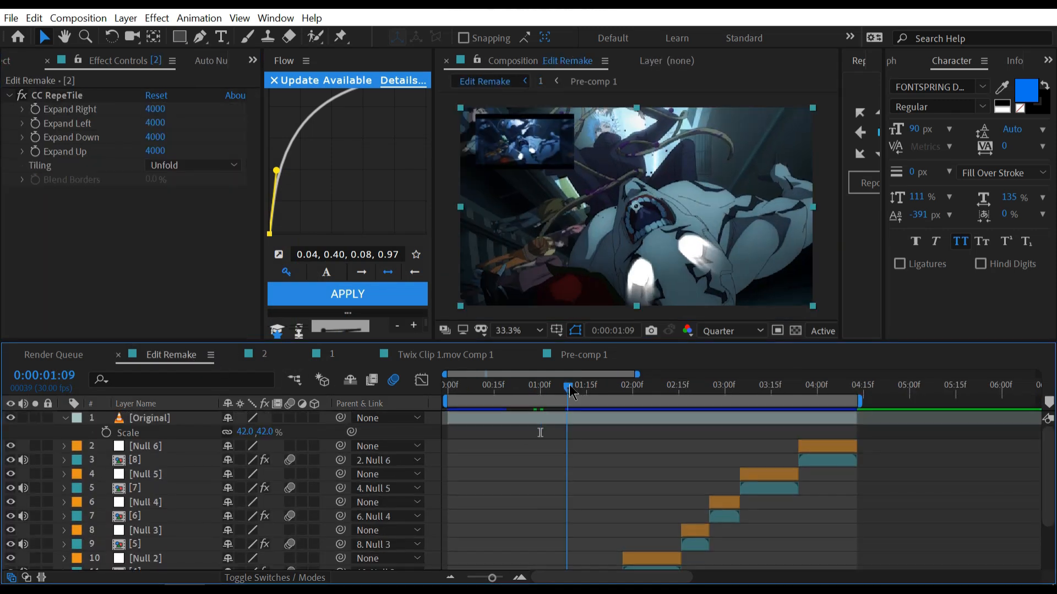
pyautogui.scroll(-3, 628, 477)
pyautogui.click(637, 383)
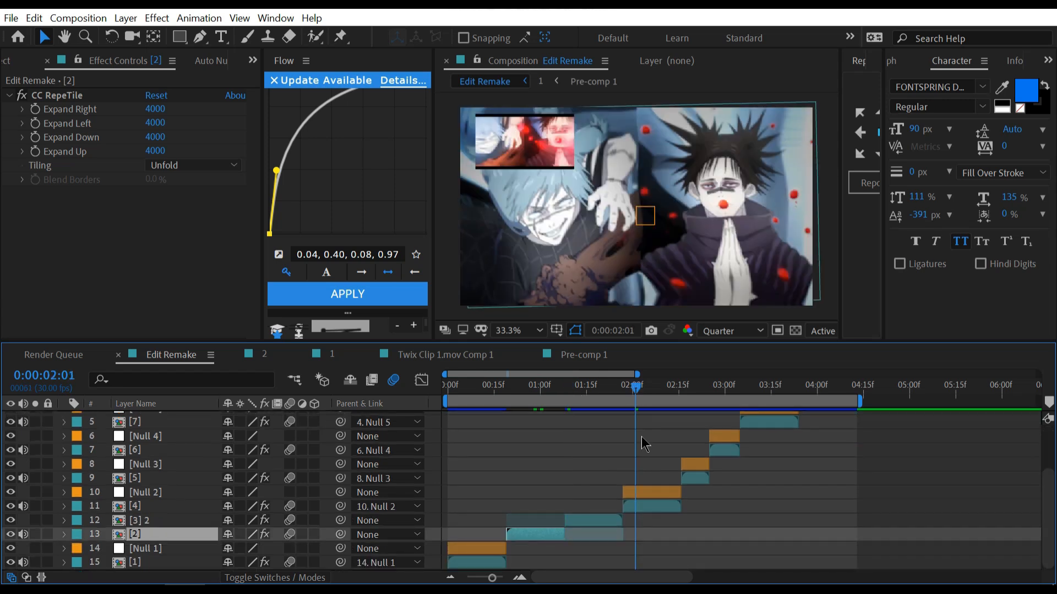
pyautogui.doubleClick(652, 503)
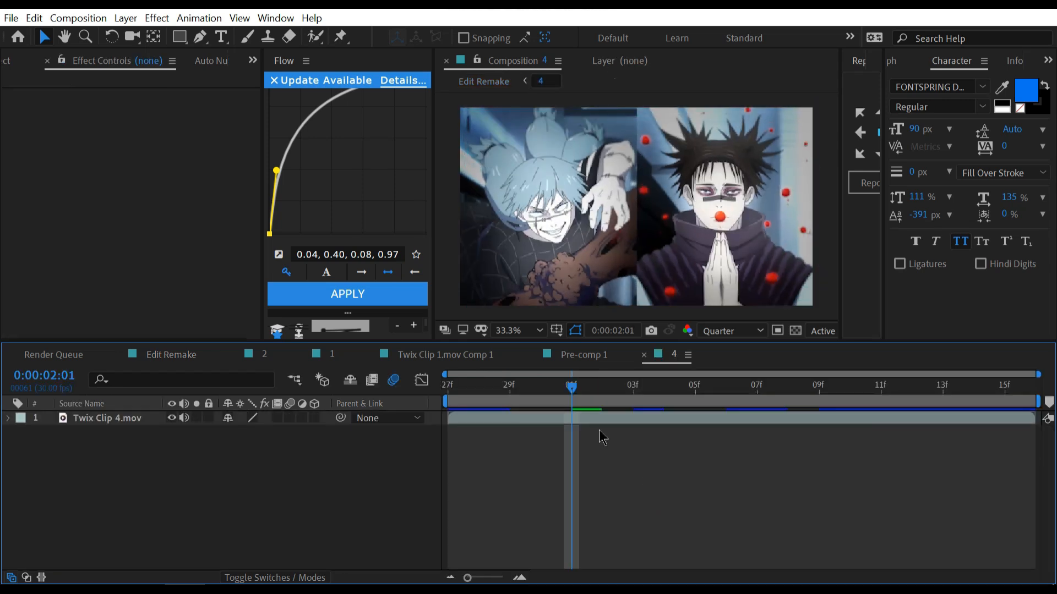
# Duplicate the Twix Clip 4.mov layer and rename the copy Glow.
pyautogui.click(571, 417)
pyautogui.hotkey('ctrl', 'd')
pyautogui.press('Return')
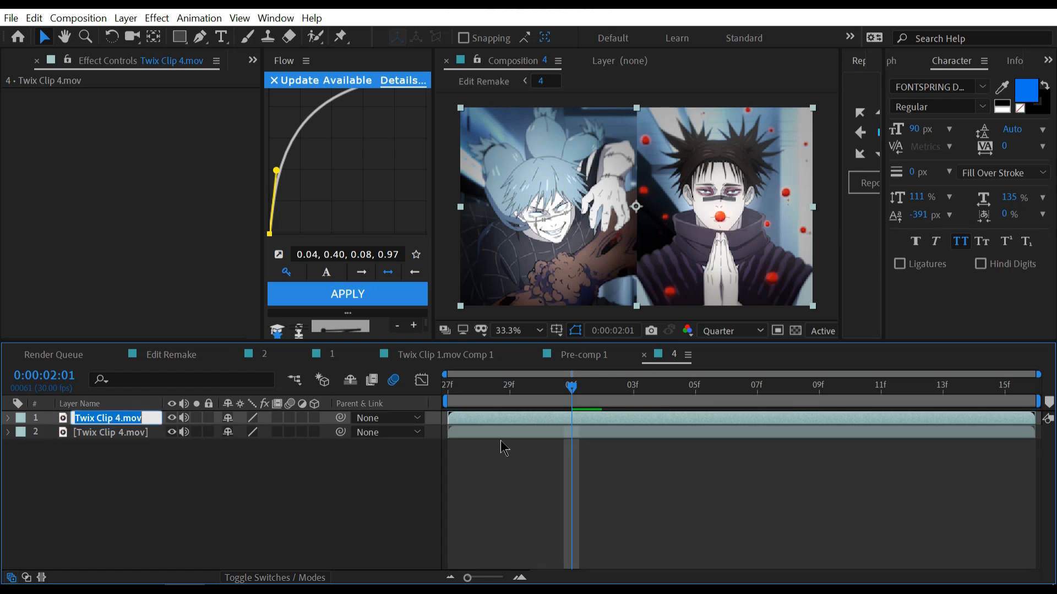
pyautogui.write('Glow')
pyautogui.press('Return')
# Apply BCC Linear Color Key to the Glow layer at 0:00:01:28 and sample the key color from a red orb.
pyautogui.moveTo(571, 388); pyautogui.dragTo(483, 398)
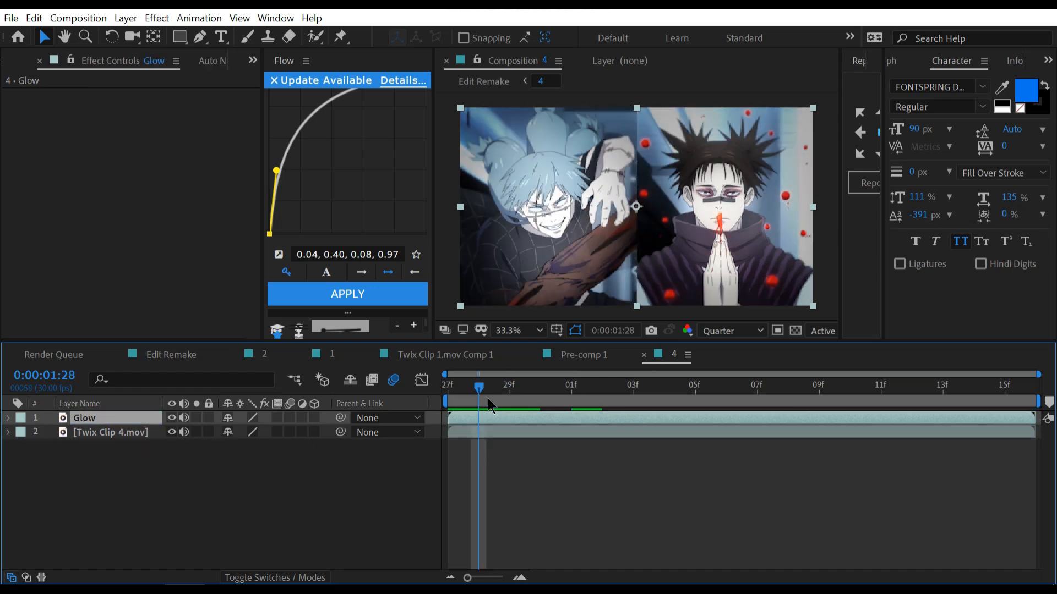
pyautogui.hotkey('ctrl', 'space')
pyautogui.write('bcc l')
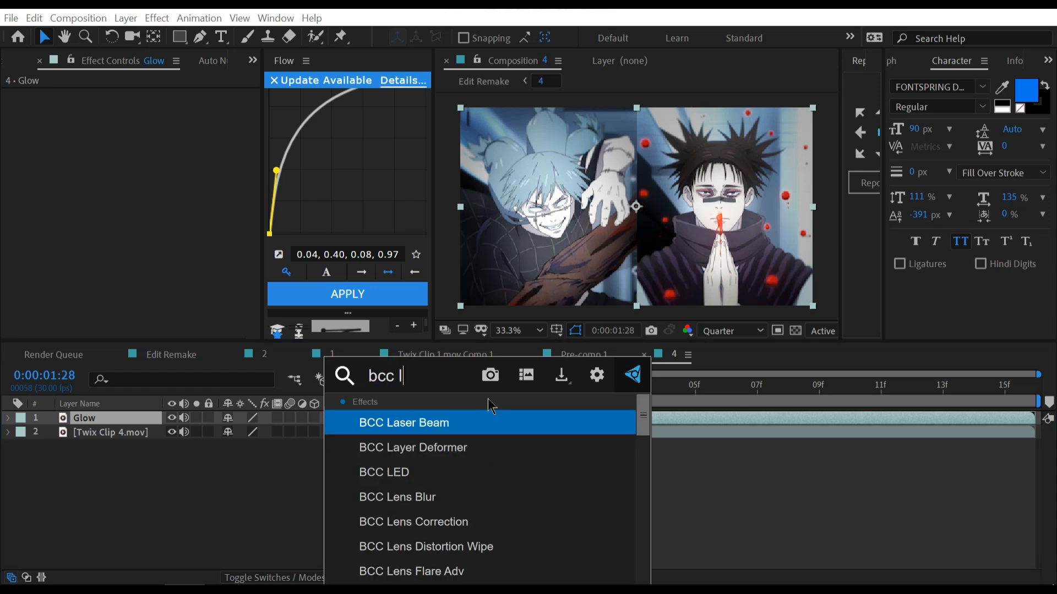
pyautogui.write('ine')
pyautogui.press('Return')
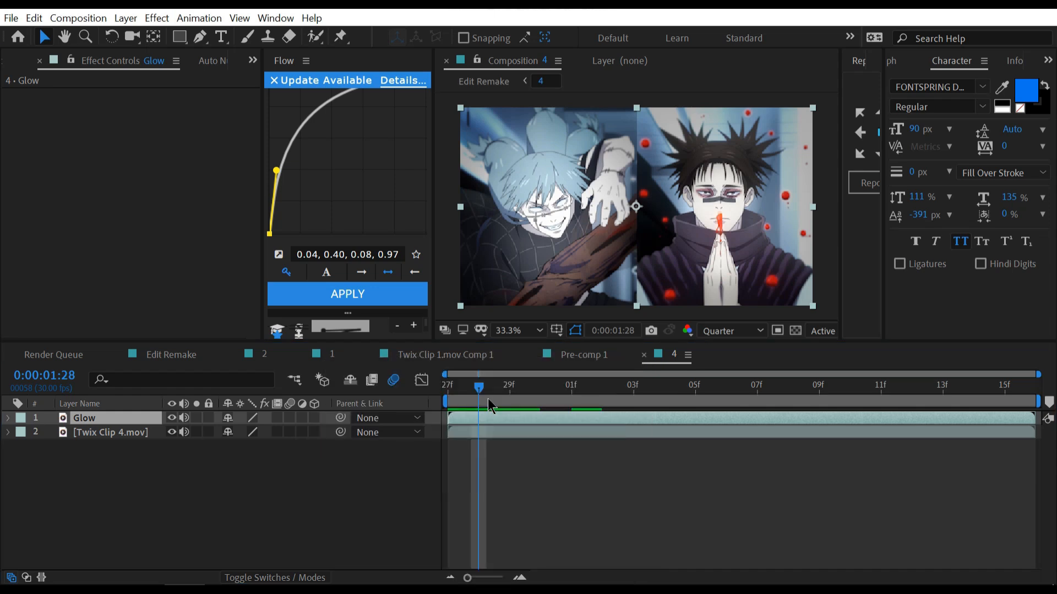
pyautogui.click(178, 231)
pyautogui.click(774, 278)
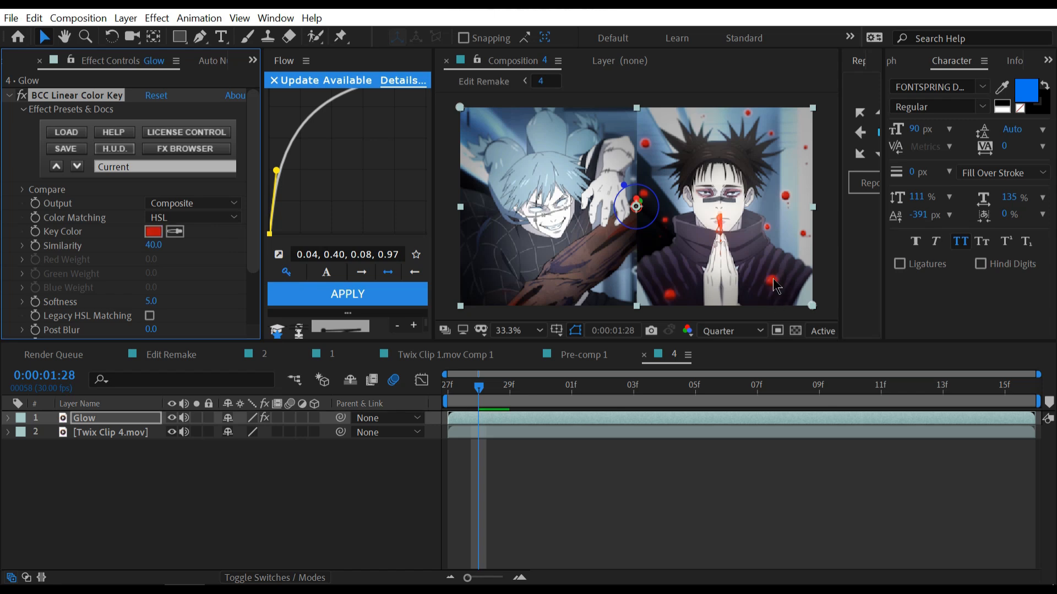
# Set the BCC Linear Color Key output to Composite - Inv Alpha and collapse the effect's settings.
pyautogui.click(187, 204)
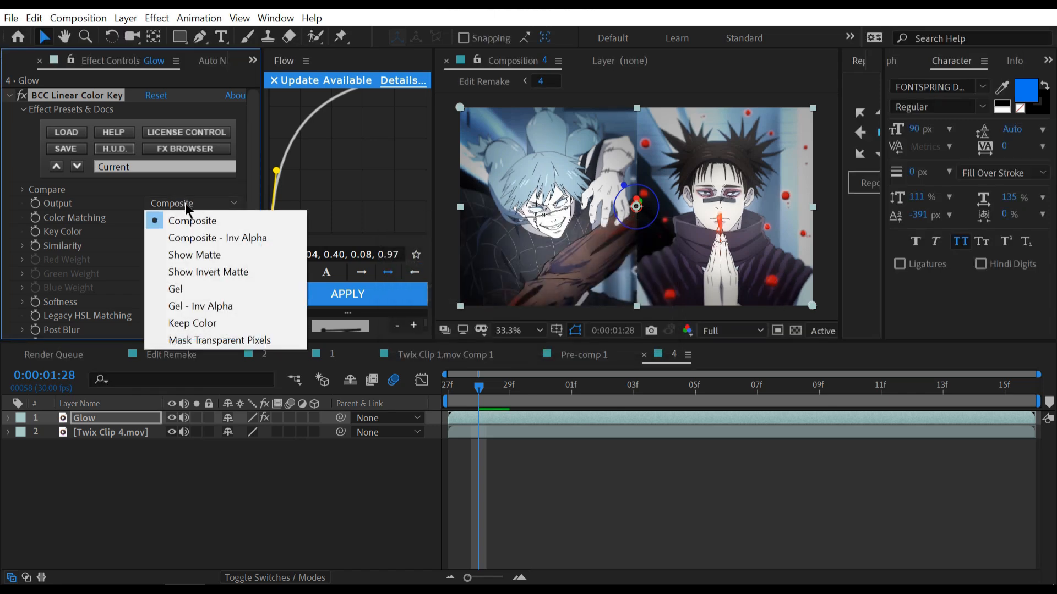
pyautogui.click(194, 238)
pyautogui.click(8, 96)
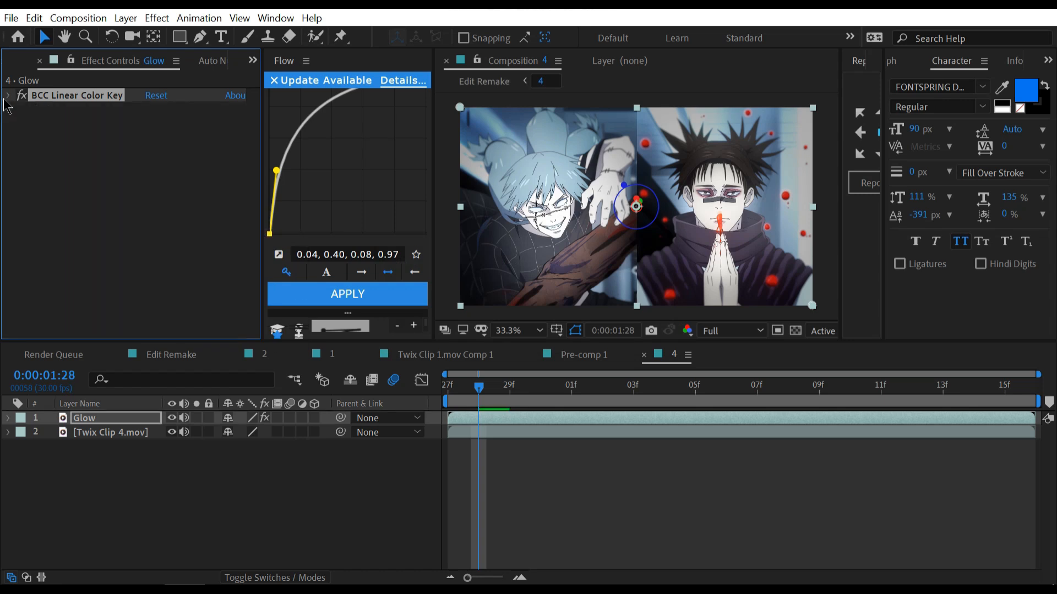
# Add the Deep Glow effect to the Glow layer and enable Unmult.
pyautogui.hotkey('ctrl', 'space')
pyautogui.write('d')
pyautogui.press('Return')
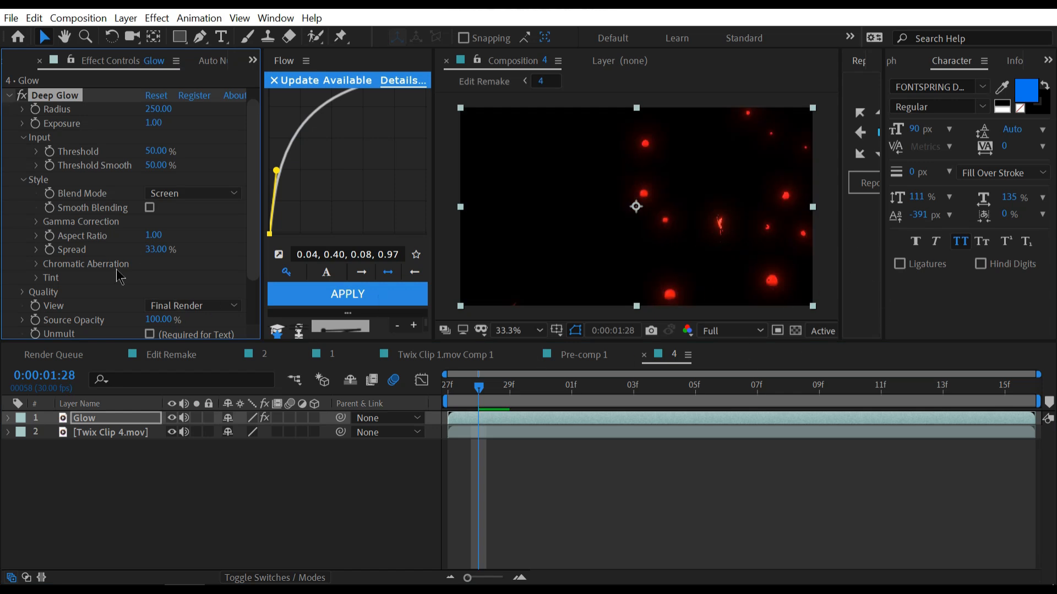
pyautogui.scroll(-3, 119, 277)
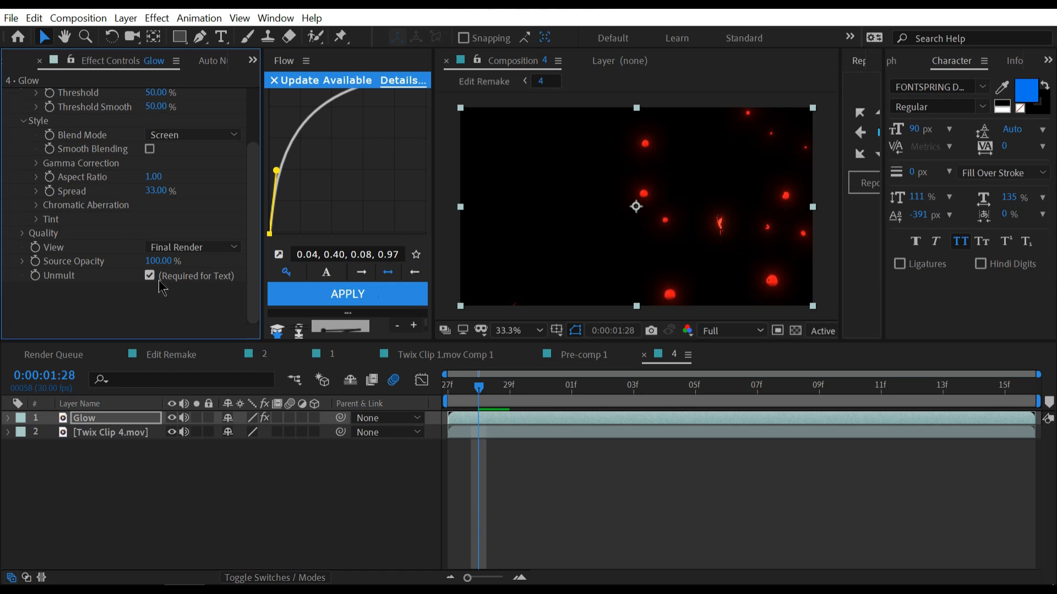
pyautogui.click(159, 281)
# Set the Deep Glow Radius to 1200 and open its Exposure value for editing.
pyautogui.scroll(4, 121, 268)
pyautogui.click(159, 122)
pyautogui.write('1200')
pyautogui.press('Return')
pyautogui.click(158, 135)
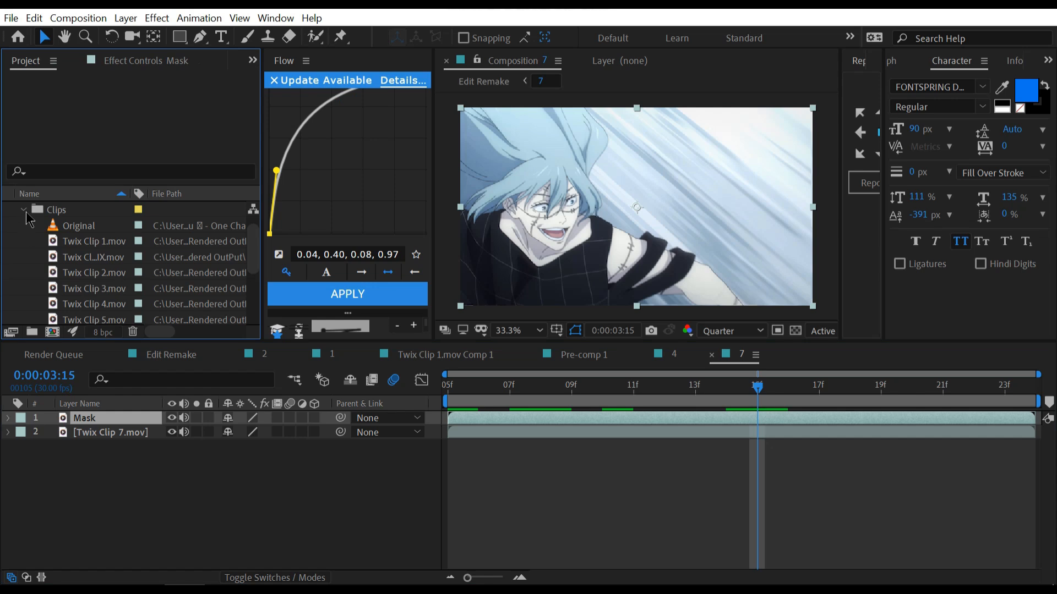
# Collapse the Clips folder and select Speed.mp4 in the project's Elements folder.
pyautogui.click(24, 210)
pyautogui.click(24, 257)
pyautogui.click(110, 273)
# Draw a closed pen mask around the purple skull on the Mask layer at 0:00:03:05 and reveal its mask path.
pyautogui.click(187, 481)
pyautogui.moveTo(629, 388)
pyautogui.mouseDown()
pyautogui.moveTo(569, 388)
pyautogui.moveTo(450, 417)
pyautogui.mouseUp()
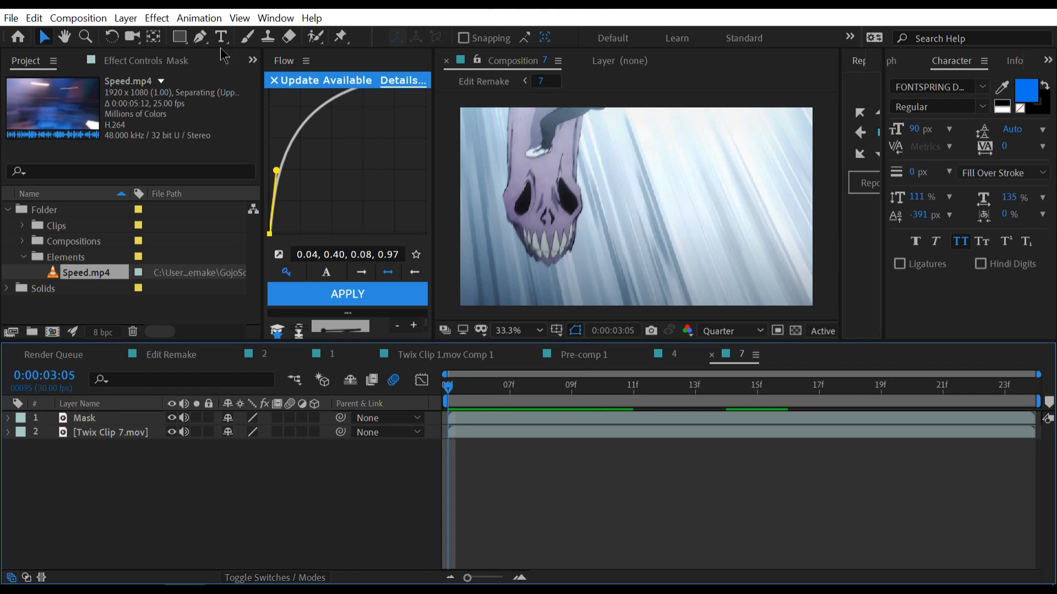
pyautogui.press('g')
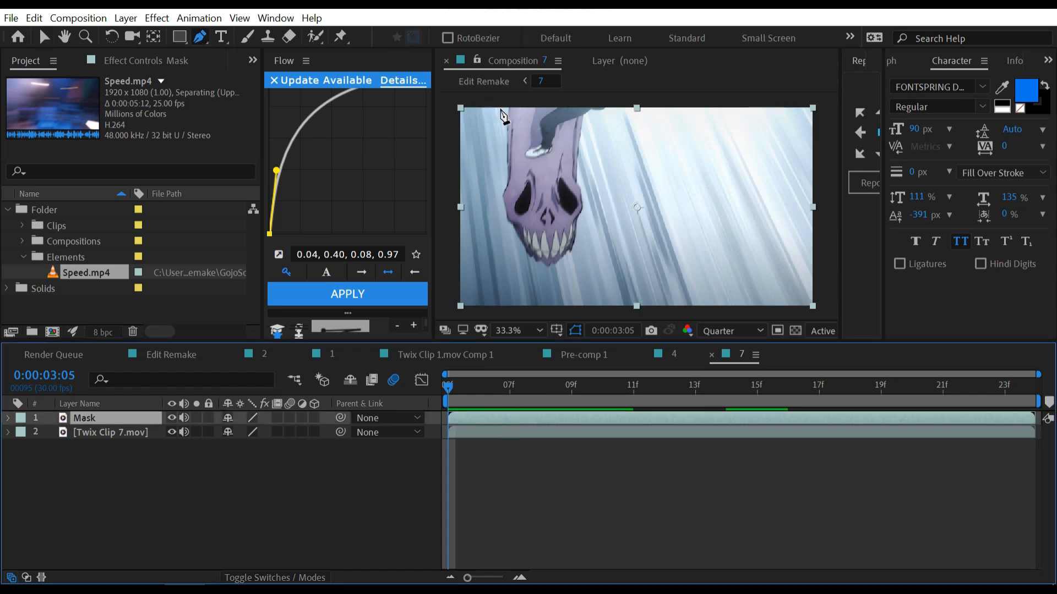
pyautogui.click(497, 104)
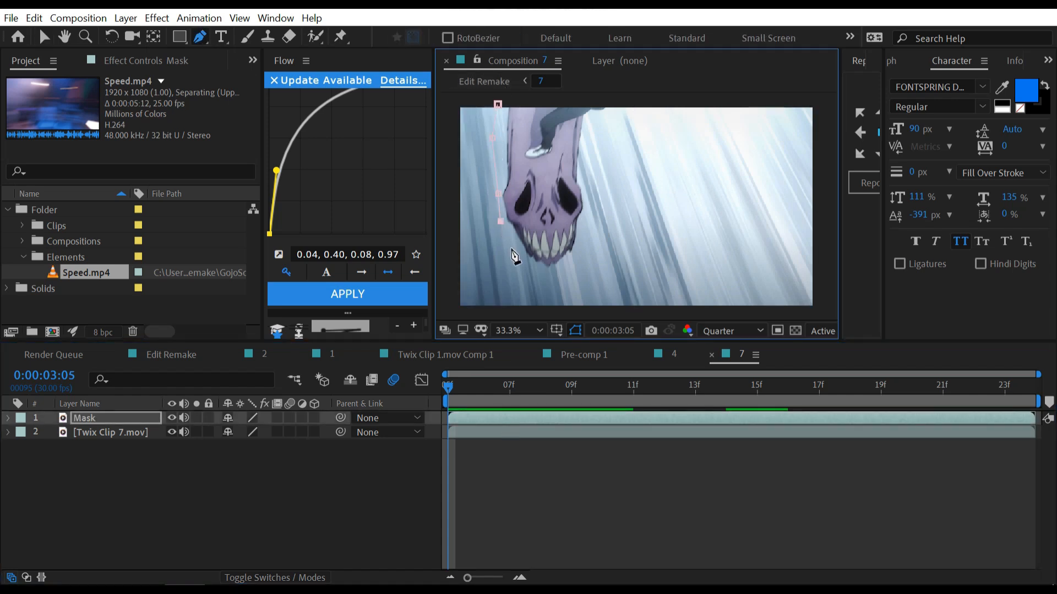
pyautogui.click(579, 255)
pyautogui.click(588, 197)
pyautogui.click(613, 123)
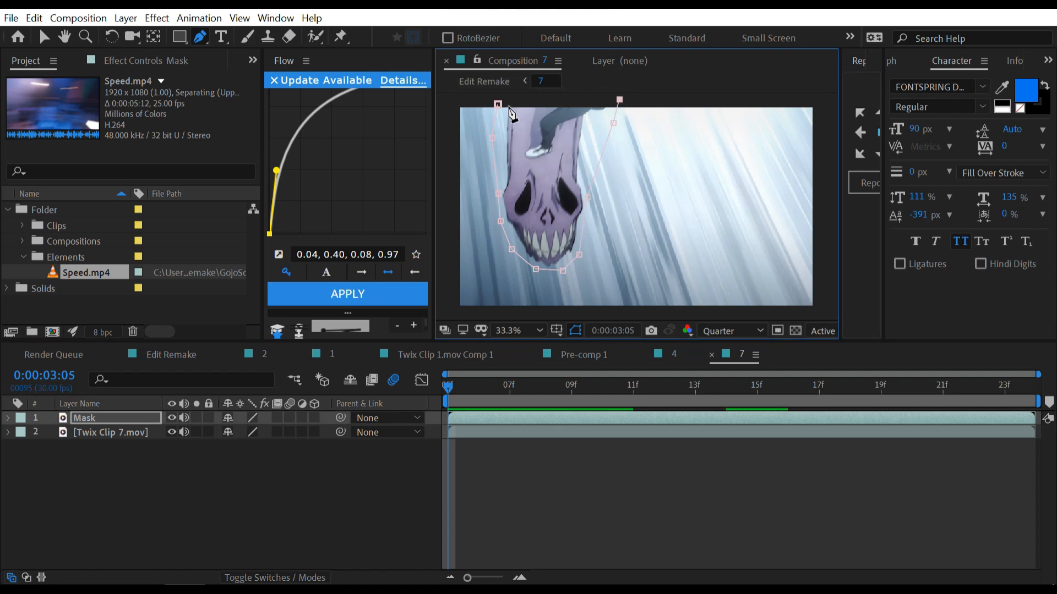
pyautogui.click(498, 104)
pyautogui.press('m')
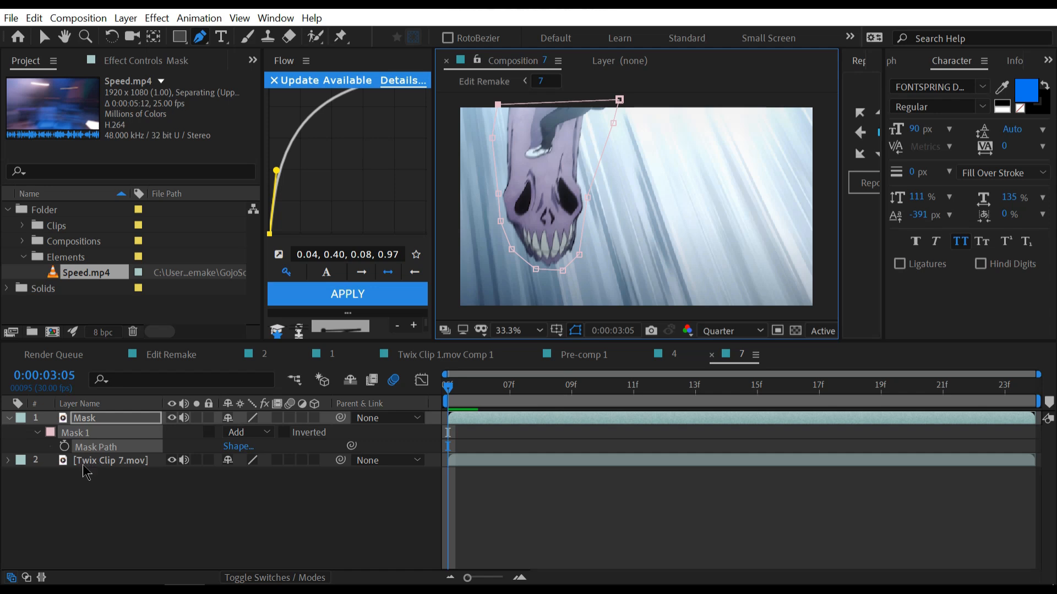
# Split the Mask layer in composition 7 at 0:00:03:06.
pyautogui.click(88, 490)
pyautogui.click(467, 387)
pyautogui.click(478, 419)
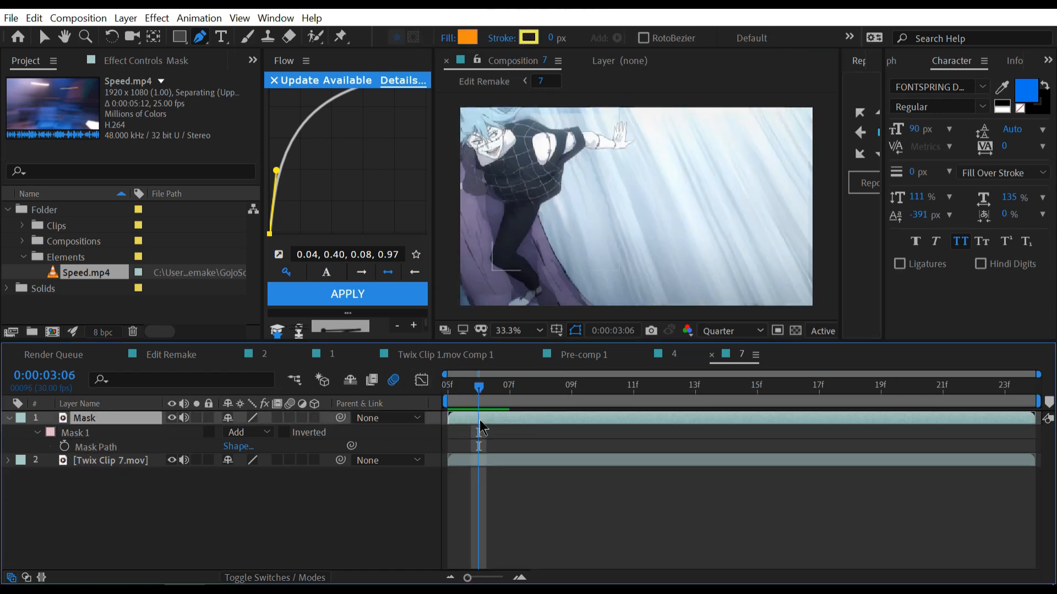
pyautogui.hotkey('ctrl', 'shift', 'd')
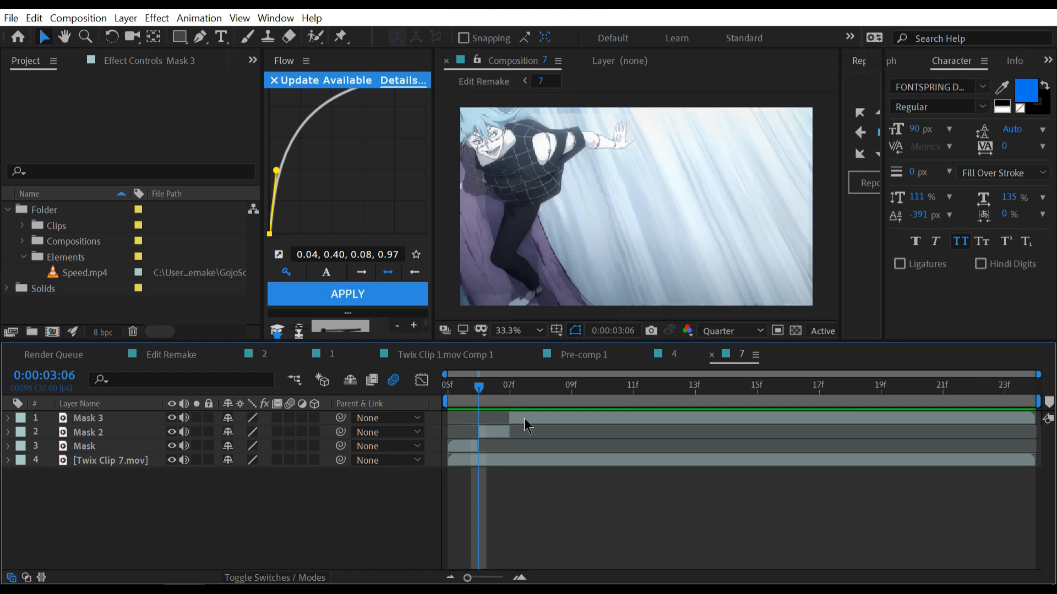
# Set the Mask Feather of the Mask, Mask 2 and Mask 3 layers to 12 pixels.
pyautogui.click(524, 418)
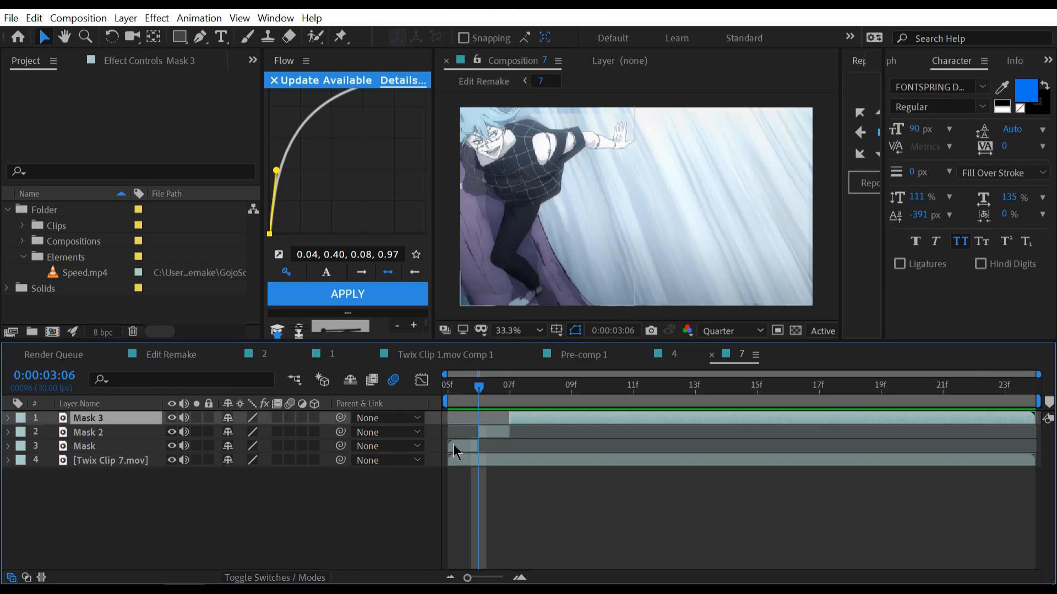
pyautogui.keyDown('shift'); pyautogui.click(101, 449); pyautogui.keyUp('shift')
pyautogui.press('f')
pyautogui.moveTo(242, 450); pyautogui.dragTo(254, 448)
pyautogui.click(245, 446)
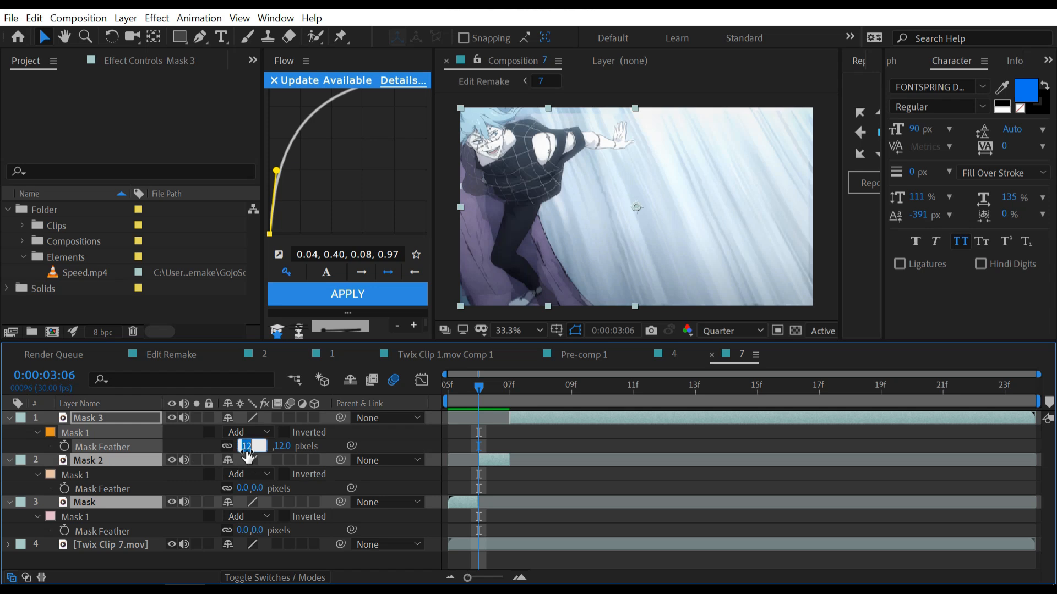
pyautogui.press('Return')
pyautogui.press('f')
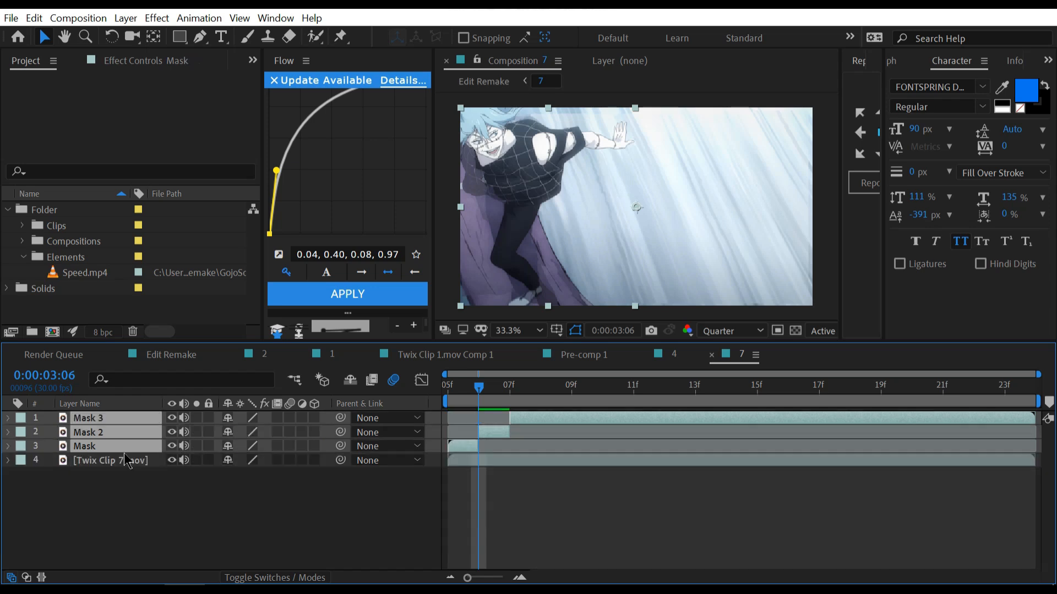
# Pre-compose the three selected mask layers in composition 7 and rename the resulting layer Mask.
pyautogui.hotkey('ctrl', 'shift', 'c')
pyautogui.click(570, 387)
pyautogui.press('Return')
pyautogui.write('M')
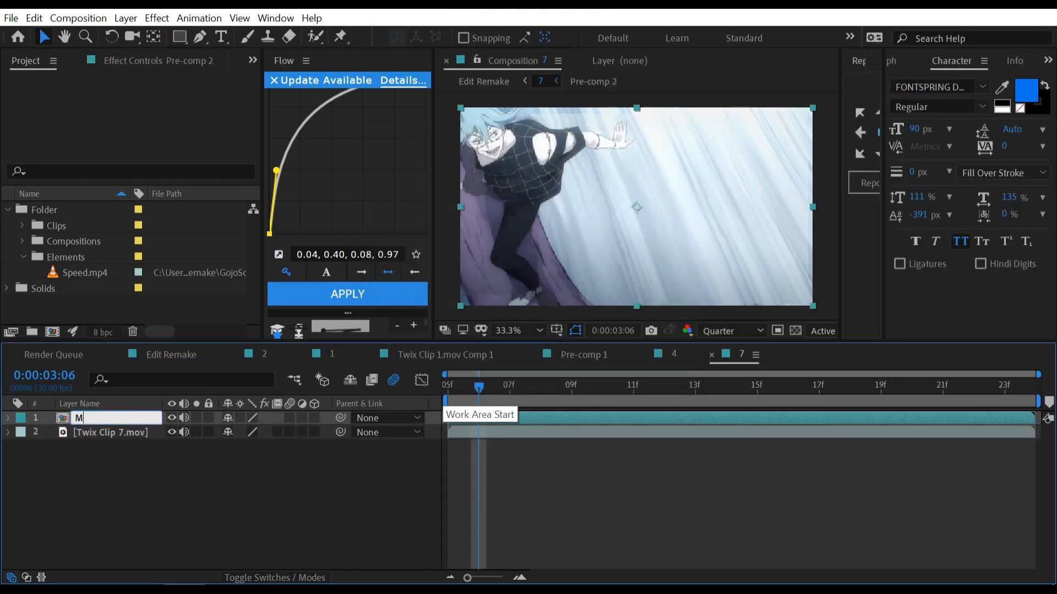
pyautogui.write('ask')
pyautogui.press('Return')
# Place Speed.mp4 between the Mask layer and Twix Clip 7.mov and change its blending mode.
pyautogui.moveTo(86, 275); pyautogui.dragTo(131, 435)
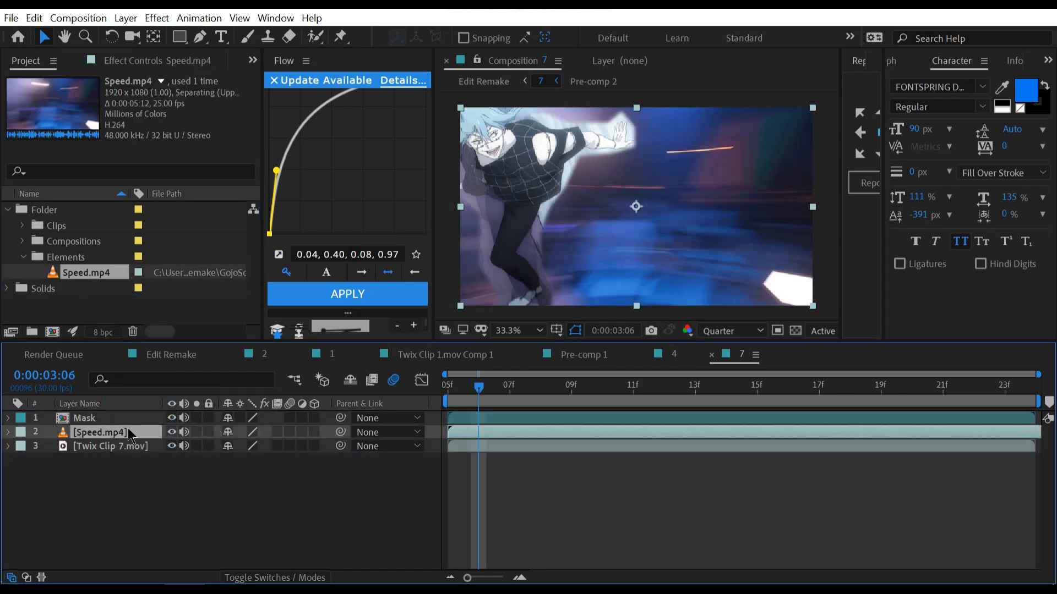
pyautogui.rightClick(130, 435)
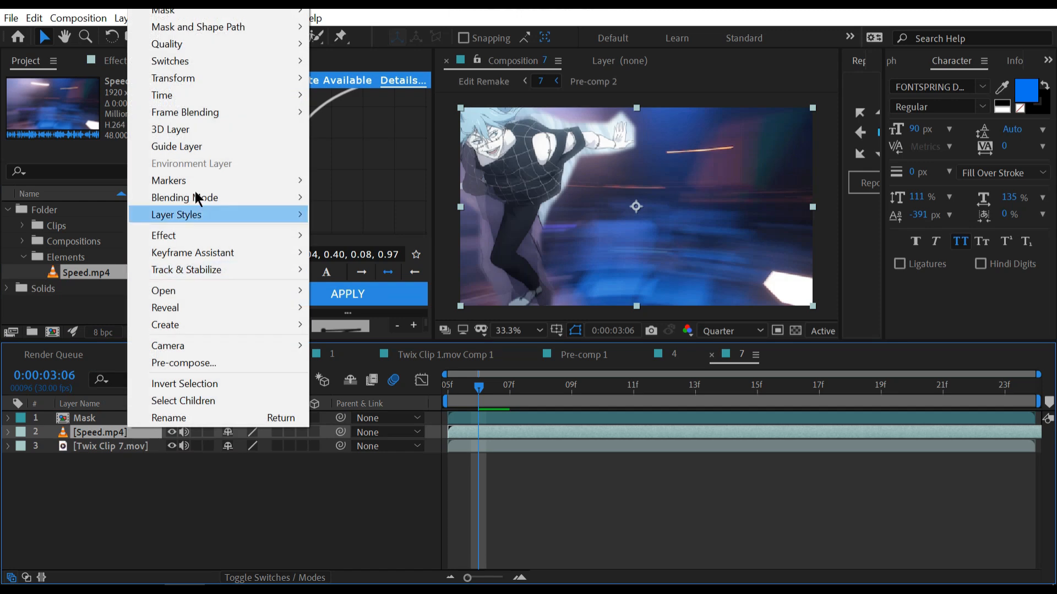
pyautogui.moveTo(297, 198)
pyautogui.click(334, 250)
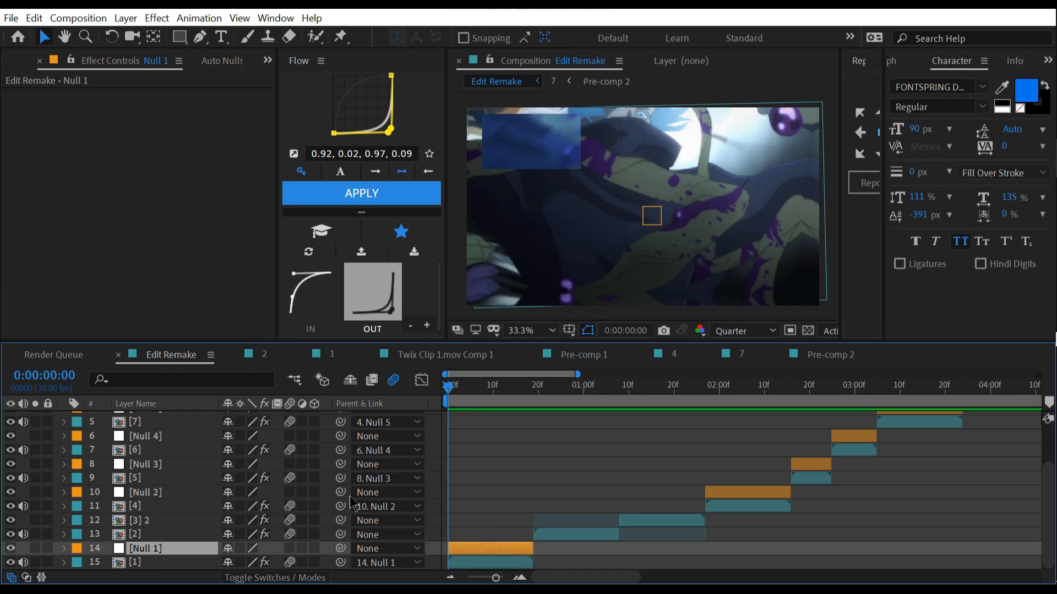
# Keyframe Null 1's Scale in Edit Remake from 400% at 0:00:00:00 to 100% at the layer's end.
pyautogui.press('s')
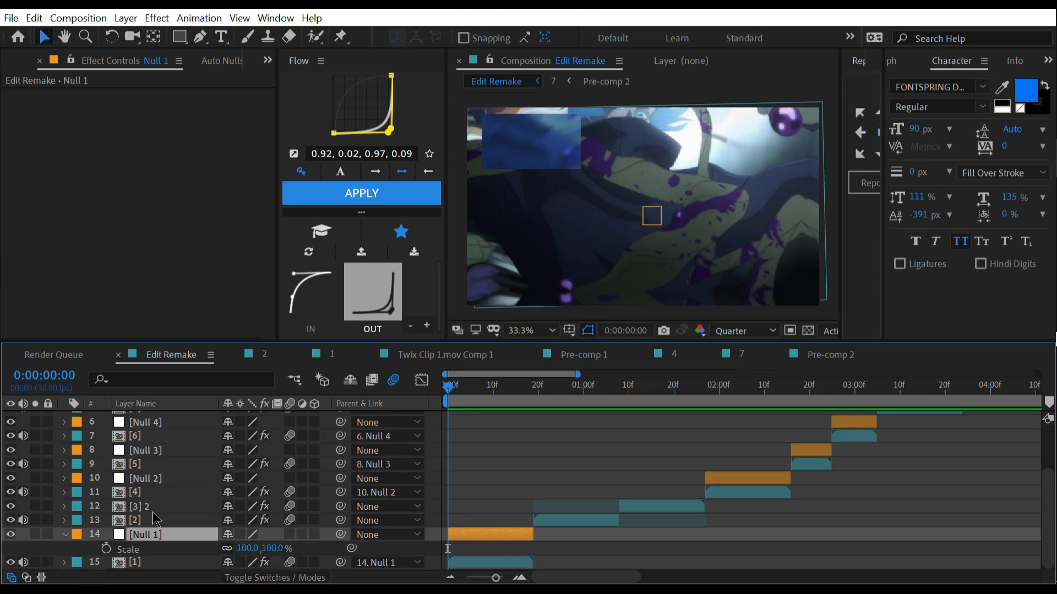
pyautogui.moveTo(453, 548); pyautogui.dragTo(534, 548)
pyautogui.click(269, 548)
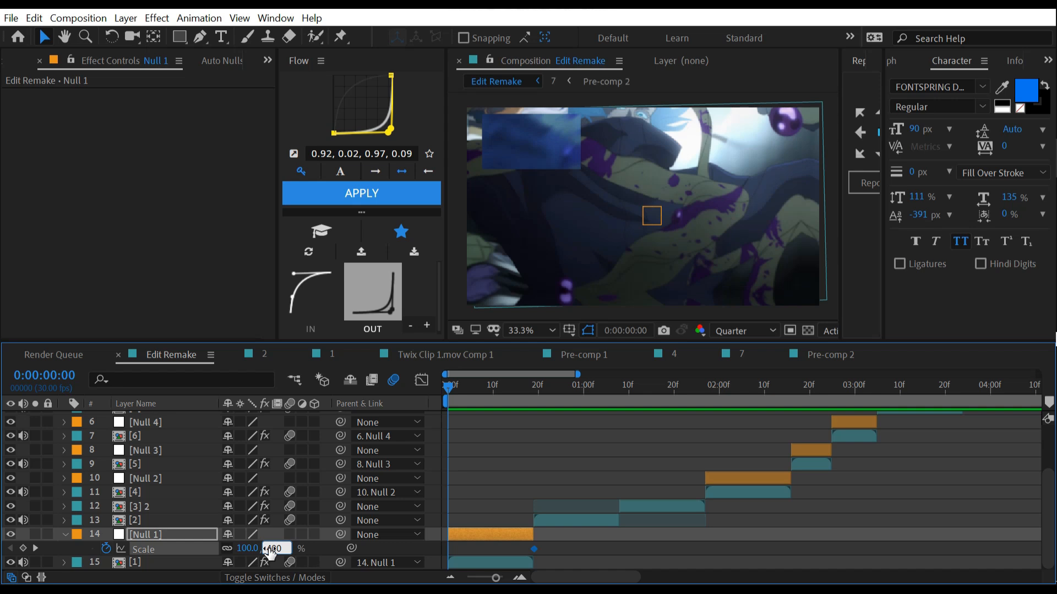
pyautogui.write('400')
pyautogui.press('Return')
# Apply the IN easing preset (0.04, 0.40, 0.08, 0.97) to Null 1's Scale keyframes and collapse the layer's properties.
pyautogui.click(298, 318)
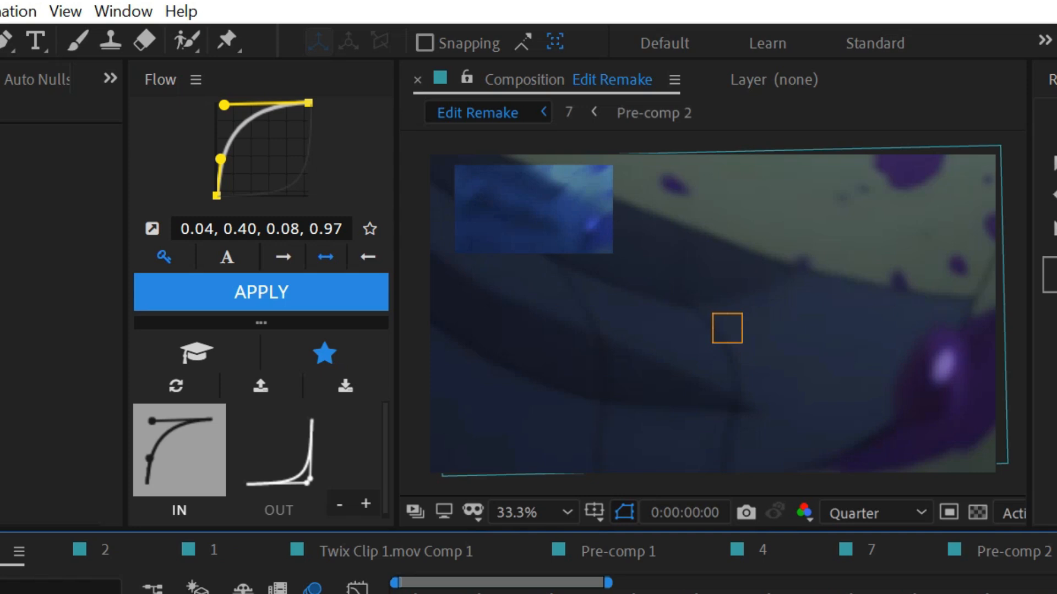
pyautogui.click(269, 297)
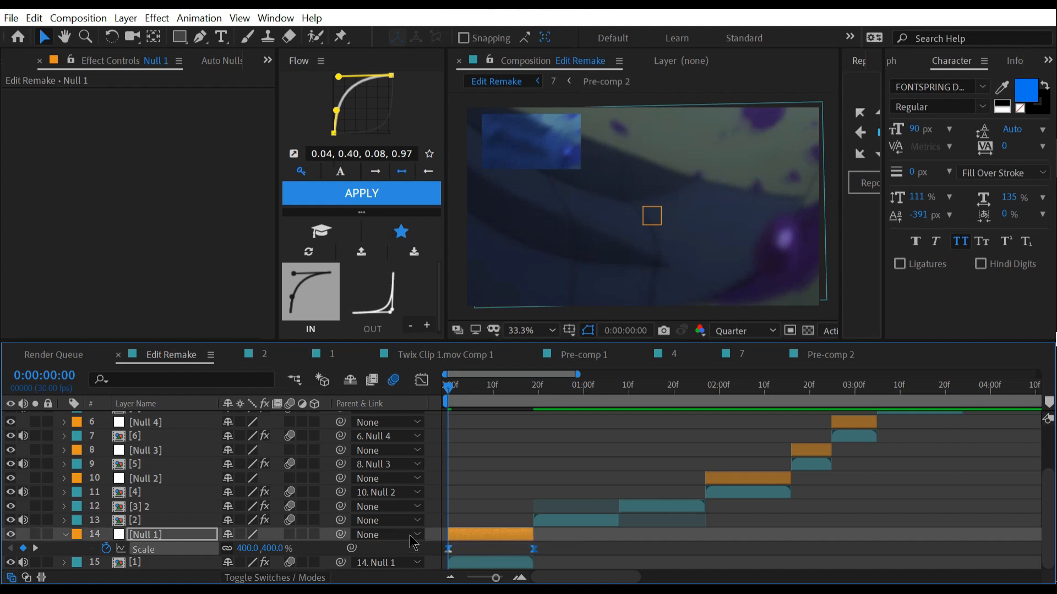
pyautogui.click(343, 202)
pyautogui.press('u')
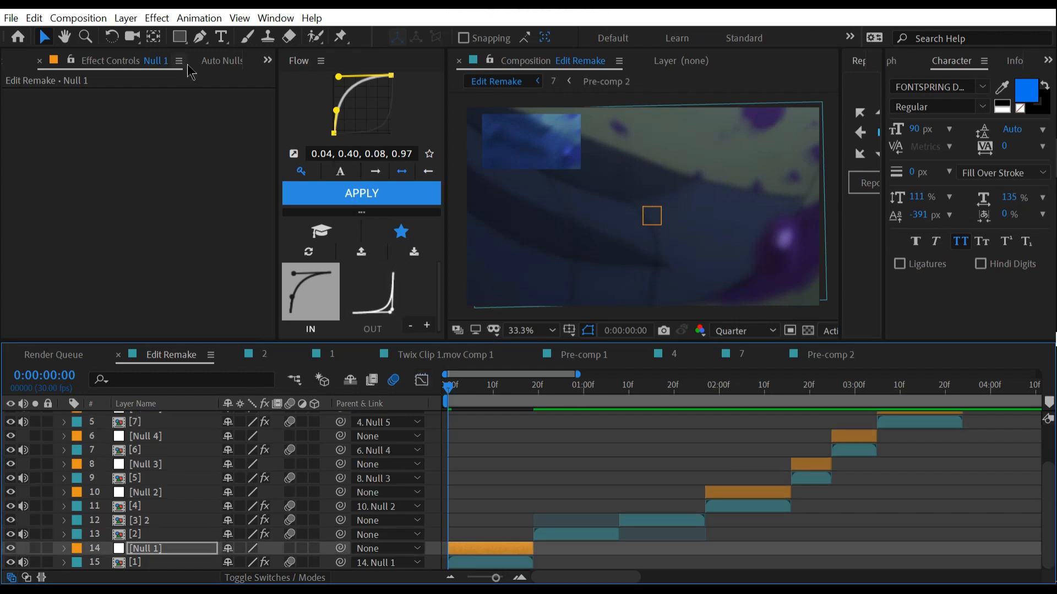
# Add a parent null above Null 1 with Auto Nulls and trim its start to 0:00:00:12.
pyautogui.click(215, 61)
pyautogui.click(170, 339)
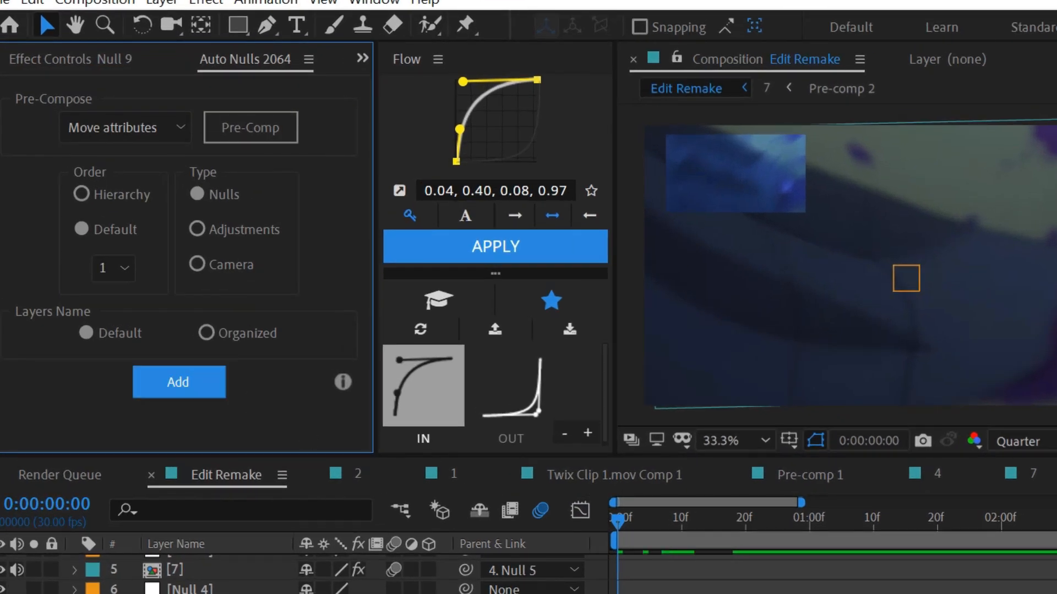
pyautogui.moveTo(685, 523); pyautogui.dragTo(695, 524)
pyautogui.hotkey('alt', '[')
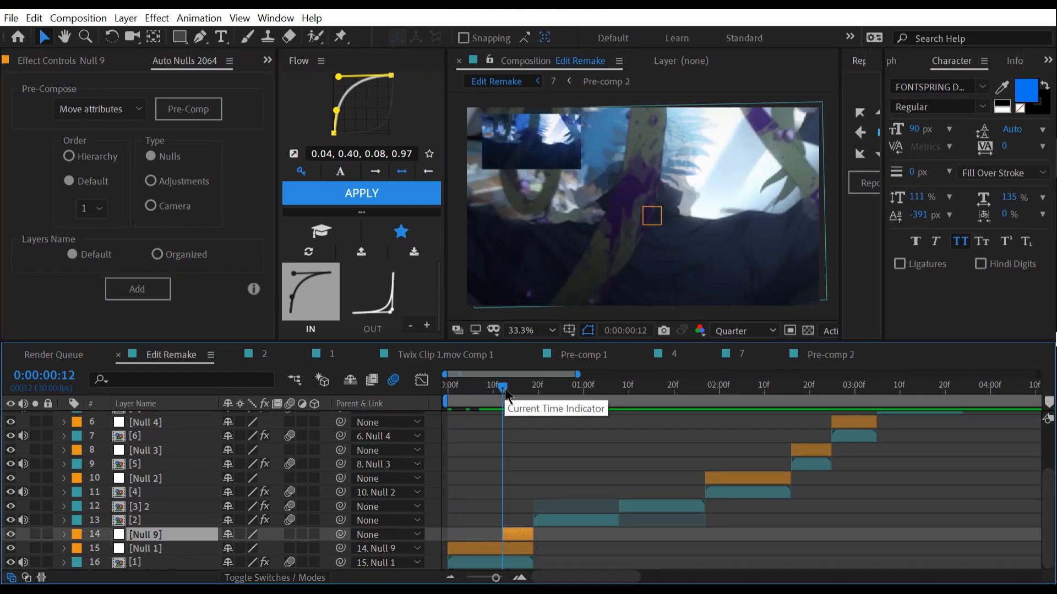
# Keyframe the new null's Scale from 100% at 0:00:00:12 to a negative value at the layer's end.
pyautogui.hotkey('alt', 'shift', 's')
pyautogui.click(528, 389)
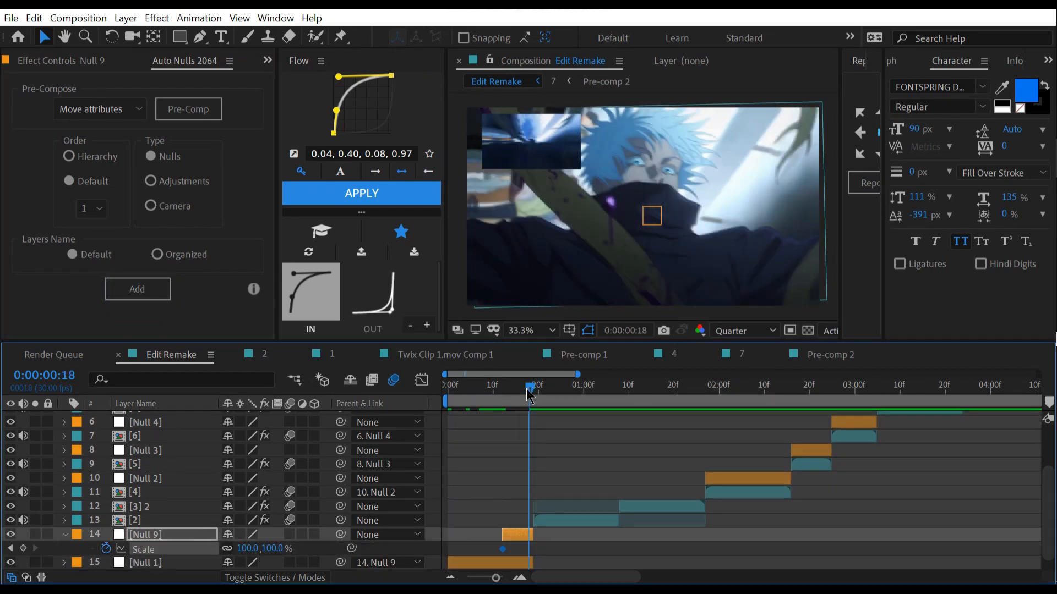
pyautogui.click(270, 550)
pyautogui.press('Return')
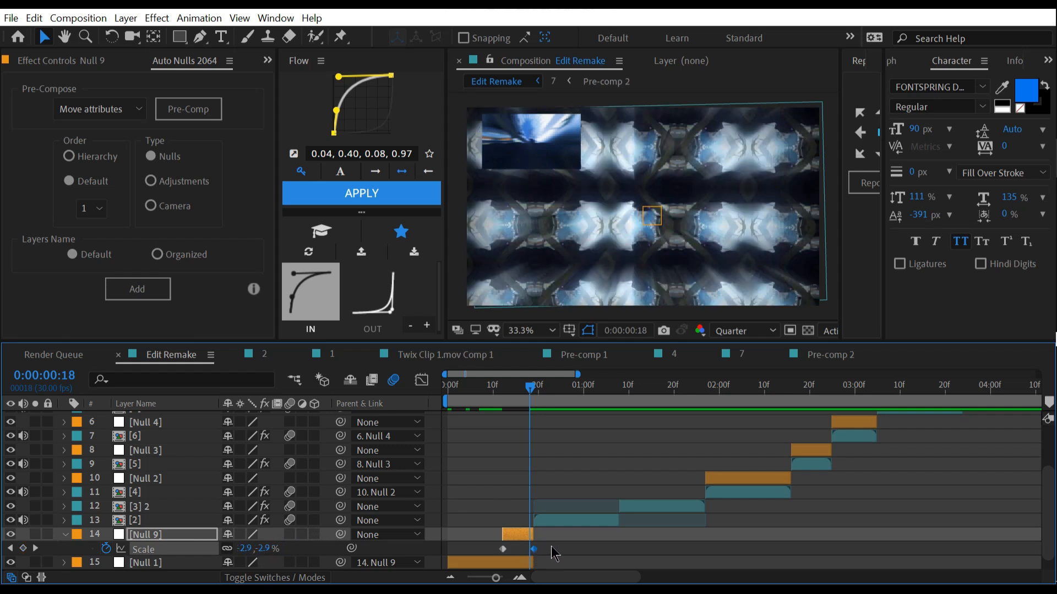
# Apply the OUT easing preset (0.92, 0.02, 0.97, 0.09) to the new null's Scale keyframes.
pyautogui.click(373, 292)
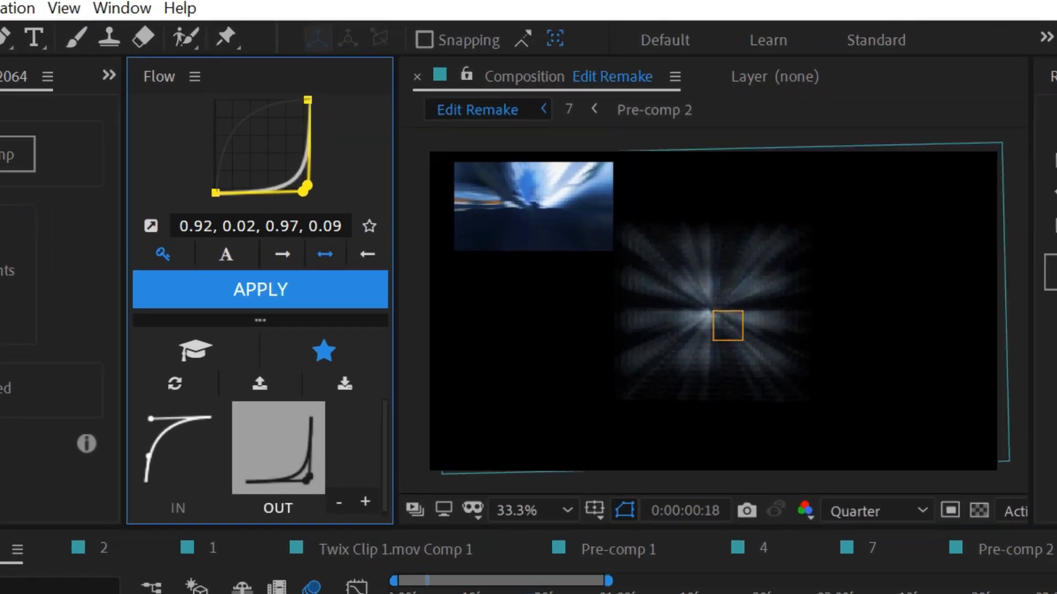
pyautogui.click(531, 591)
pyautogui.click(277, 300)
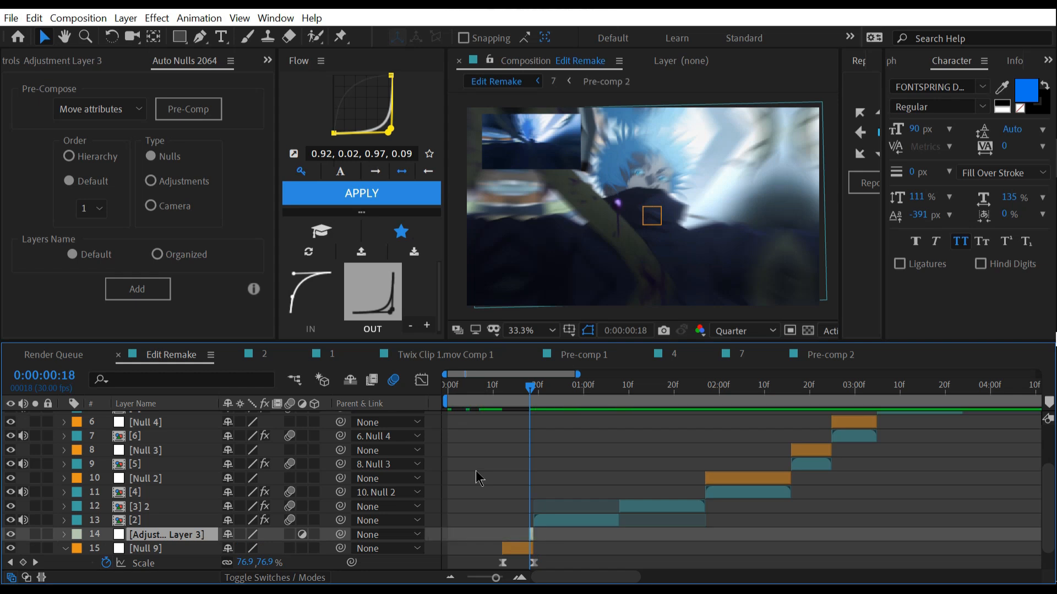
# Apply the Warp effect to Adjustment Layer 3 and keyframe its Bend at 0 at 0:00:00:12.
pyautogui.click(502, 389)
pyautogui.hotkey('ctrl', 'space')
pyautogui.write('warp')
pyautogui.press('Return')
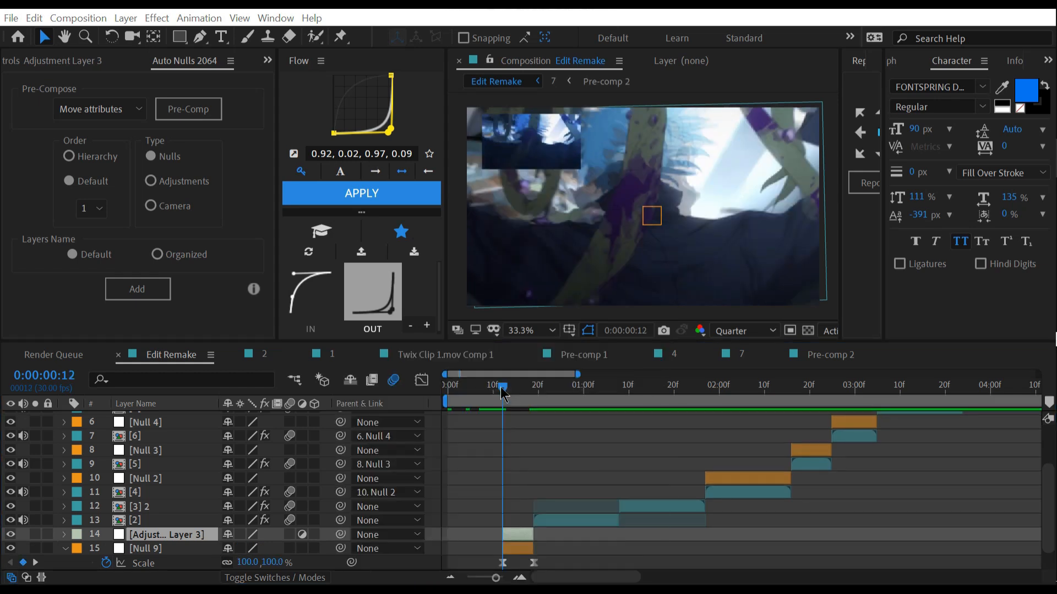
pyautogui.click(158, 137)
pyautogui.write('0')
pyautogui.press('Return')
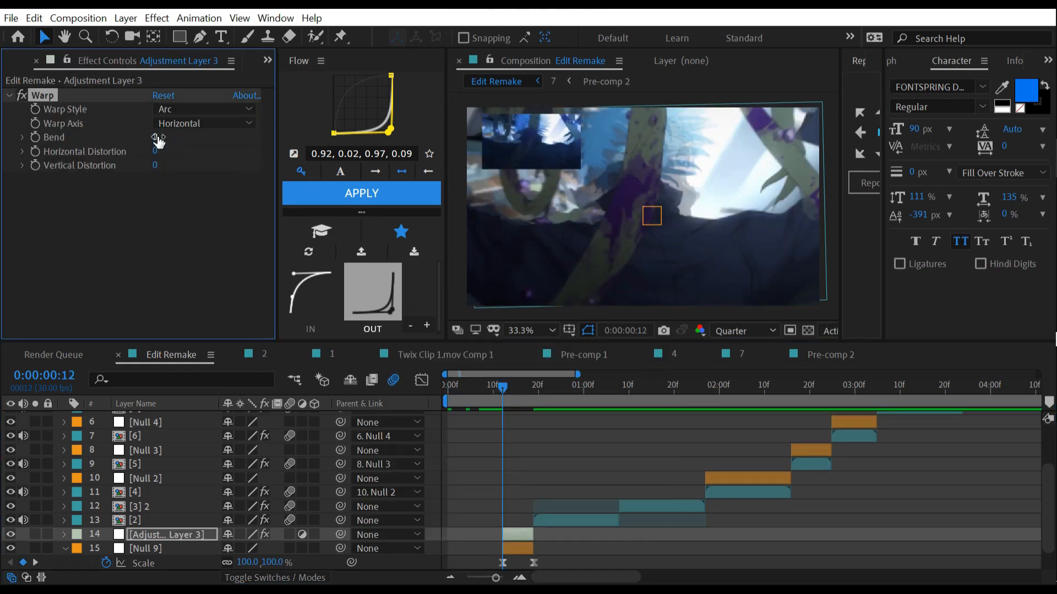
pyautogui.press('u')
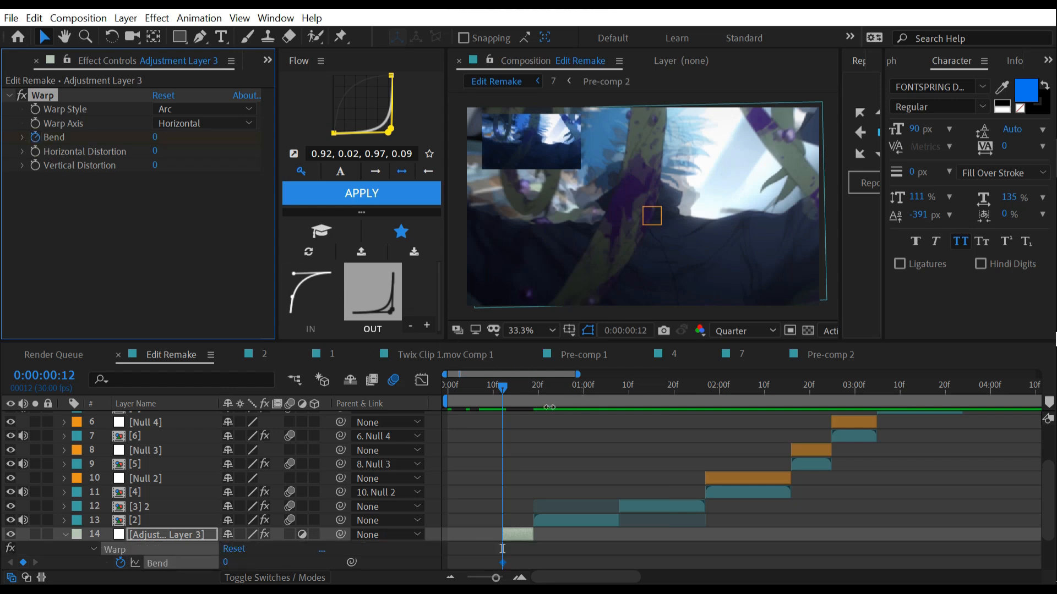
# Keyframe the Warp Bend at -100 at 0:00:00:18 and set the Warp Style to FishEye.
pyautogui.click(525, 391)
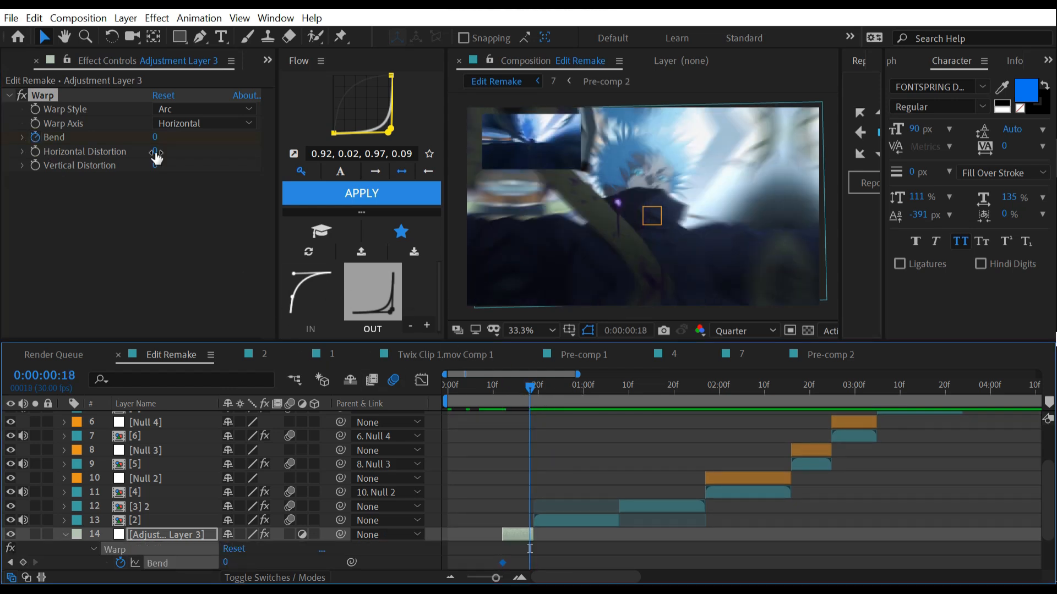
pyautogui.click(157, 138)
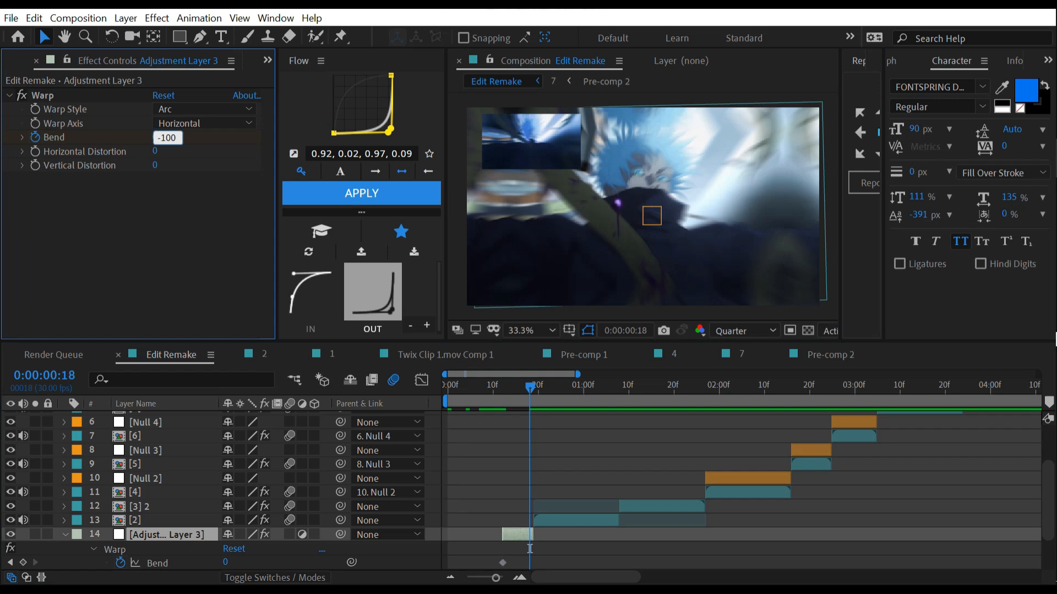
pyautogui.write('-100')
pyautogui.press('Return')
pyautogui.click(191, 110)
pyautogui.click(225, 309)
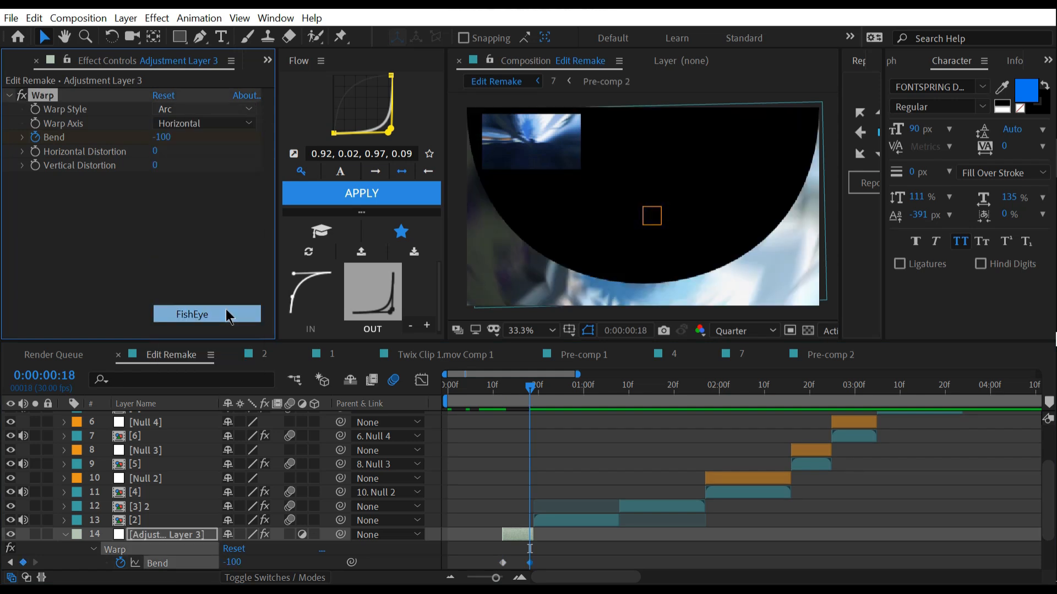
# Easy-ease both Bend keyframes and reshape their value graph so the bend starts slowly and accelerates toward 0:00:00:18.
pyautogui.scroll(-3, 449, 405)
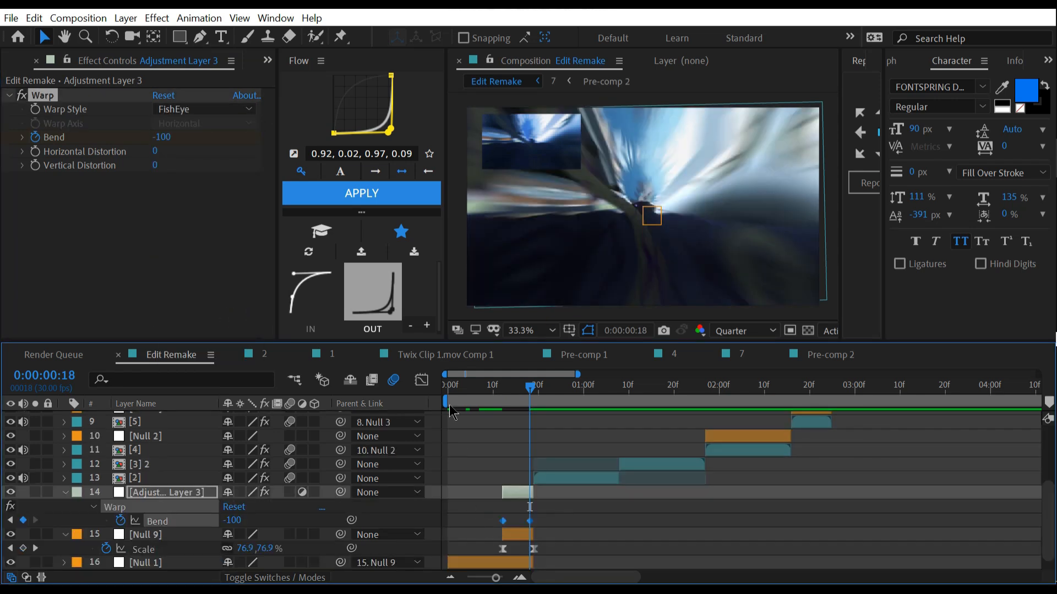
pyautogui.click(421, 380)
pyautogui.moveTo(511, 542); pyautogui.dragTo(568, 523)
pyautogui.press('F9')
pyautogui.moveTo(487, 417); pyautogui.dragTo(526, 464)
pyautogui.press('F9')
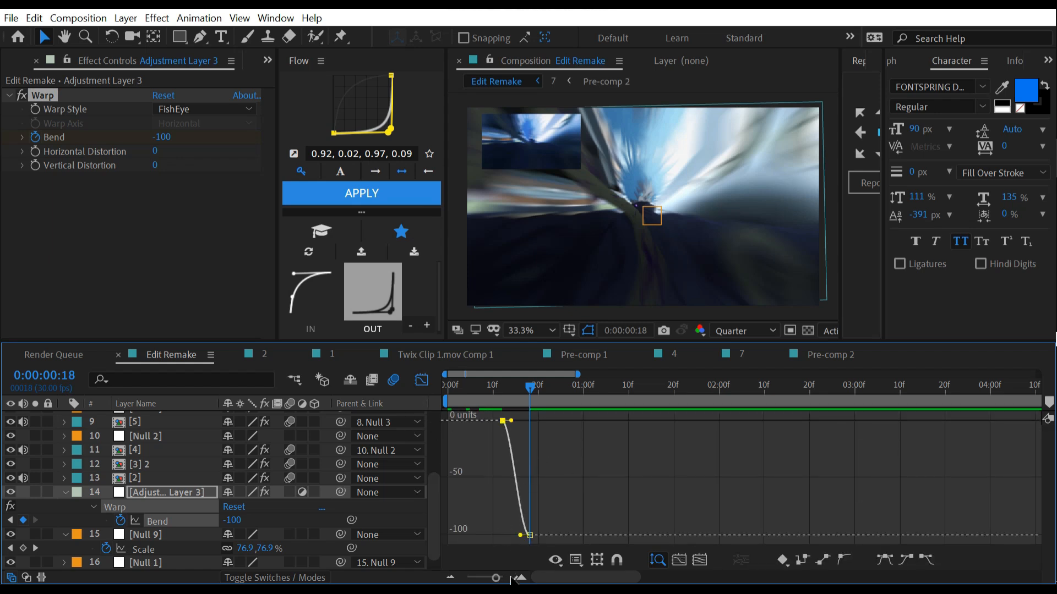
pyautogui.click(520, 578)
pyautogui.click(520, 578)
pyautogui.click(533, 577)
pyautogui.moveTo(700, 420); pyautogui.dragTo(741, 421)
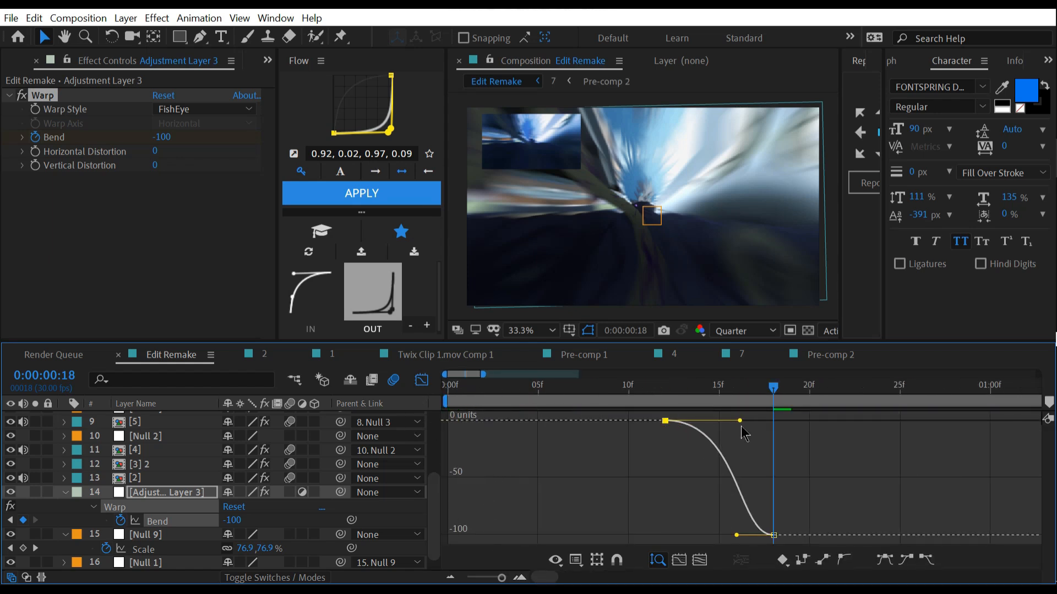
pyautogui.moveTo(737, 535); pyautogui.dragTo(760, 432)
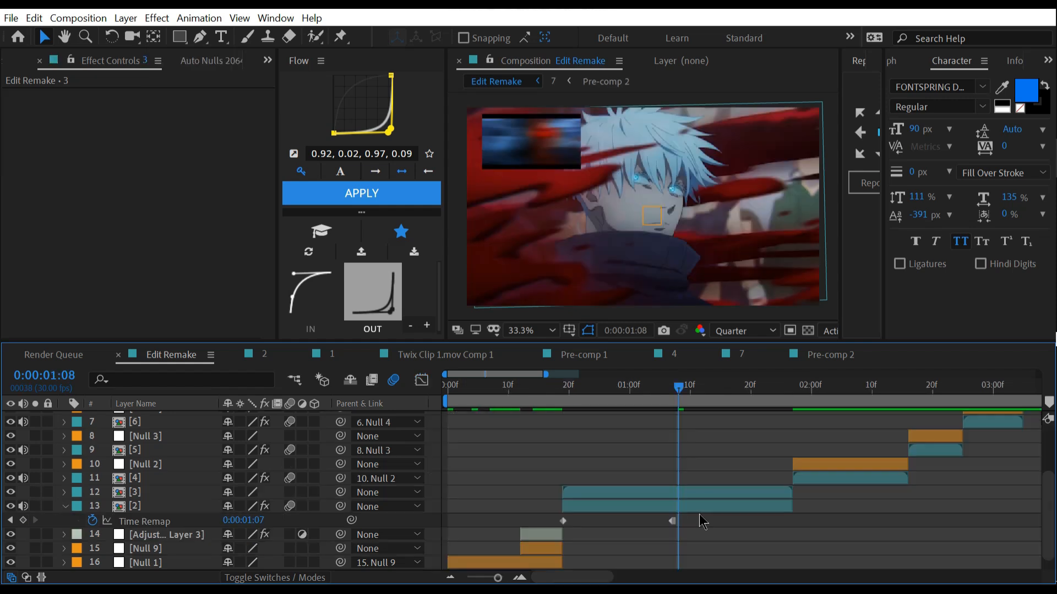
# Pre-compose layers 2 and 3 in Edit Remake together as Pre-comp 3 and open the new composition.
pyautogui.click(699, 508)
pyautogui.keyDown('shift'); pyautogui.click(703, 494); pyautogui.keyUp('shift')
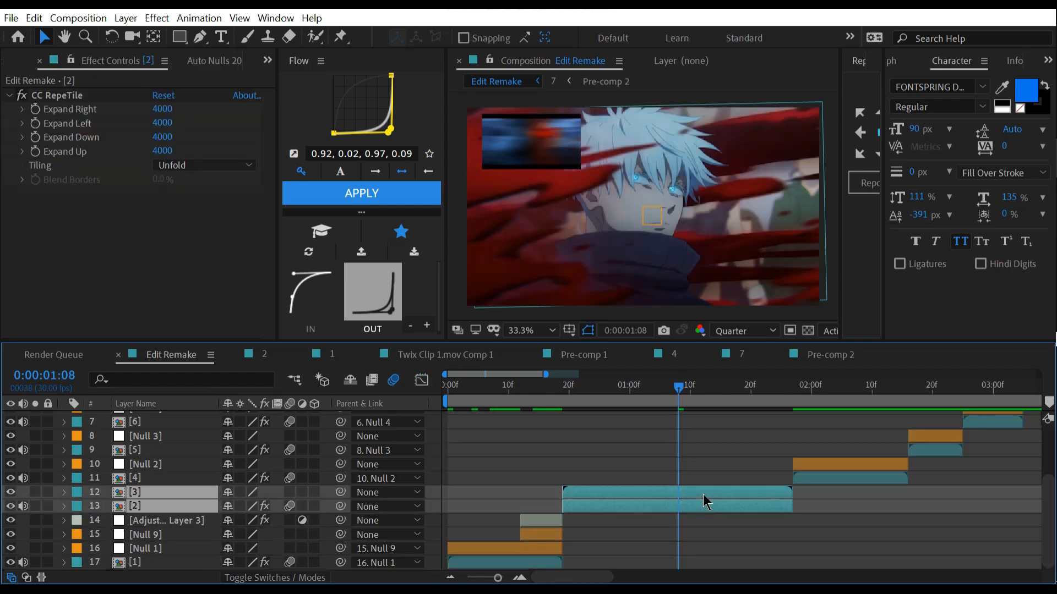
pyautogui.hotkey('ctrl', 'shift', 'c')
pyautogui.click(550, 372)
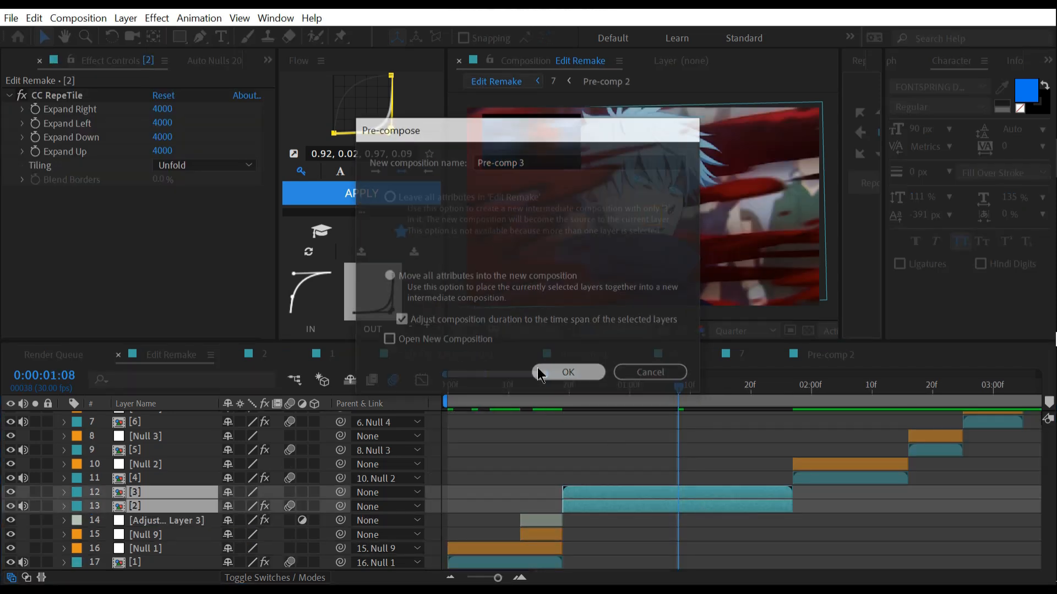
pyautogui.doubleClick(616, 503)
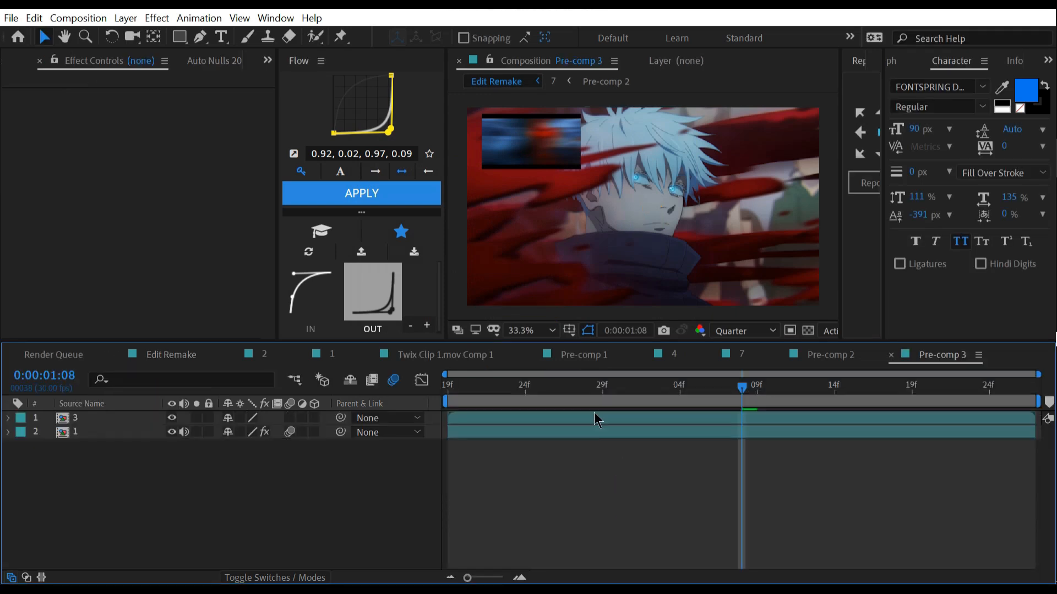
# Duplicate layer 2 in Pre-comp 3 and rename the duplicate 2 top.
pyautogui.click(507, 418)
pyautogui.hotkey('ctrl', 'd')
pyautogui.press('Return')
pyautogui.write('@')
pyautogui.write(' top')
pyautogui.press('Return')
# Duplicate layer 3 in Pre-comp 3 and rename the duplicate 3 top.
pyautogui.click(97, 443)
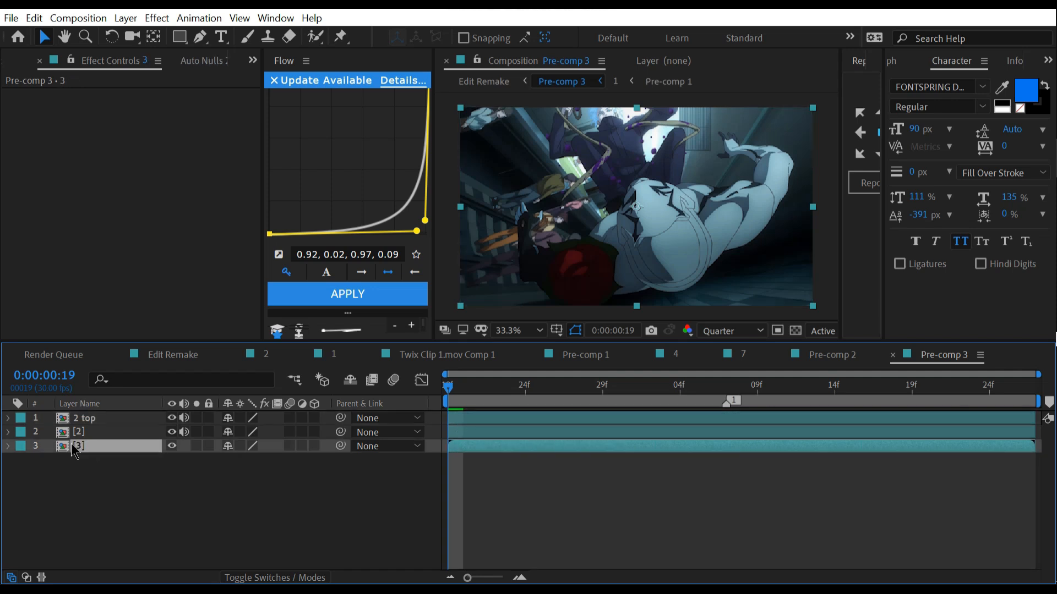
pyautogui.hotkey('ctrl', 'd')
pyautogui.press('Return')
pyautogui.write('3 top')
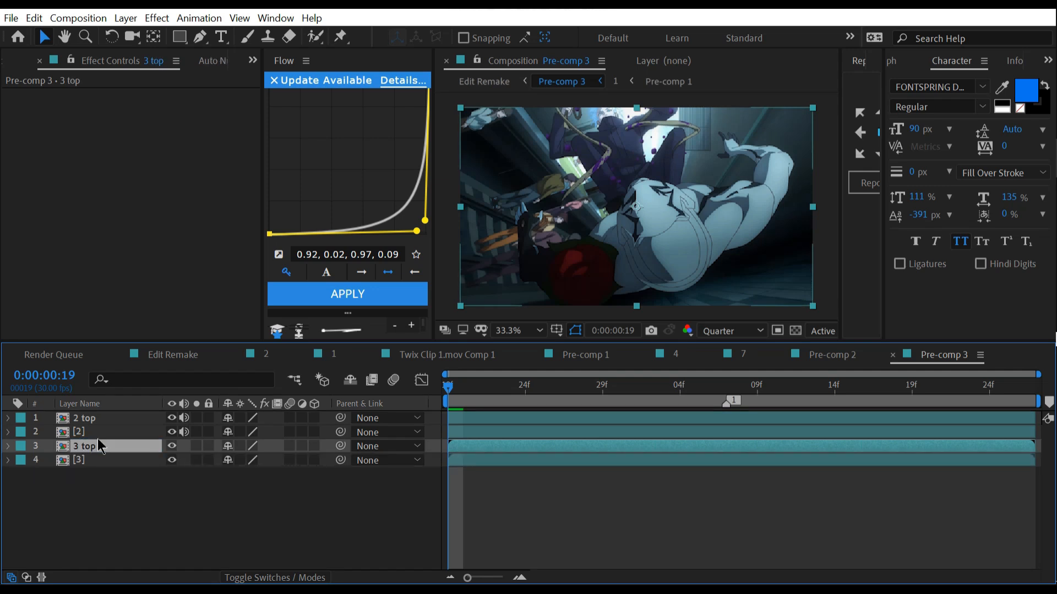
pyautogui.press('Return')
# Set the Scale of all four layers in Pre-comp 3 to 71%.
pyautogui.click(93, 419)
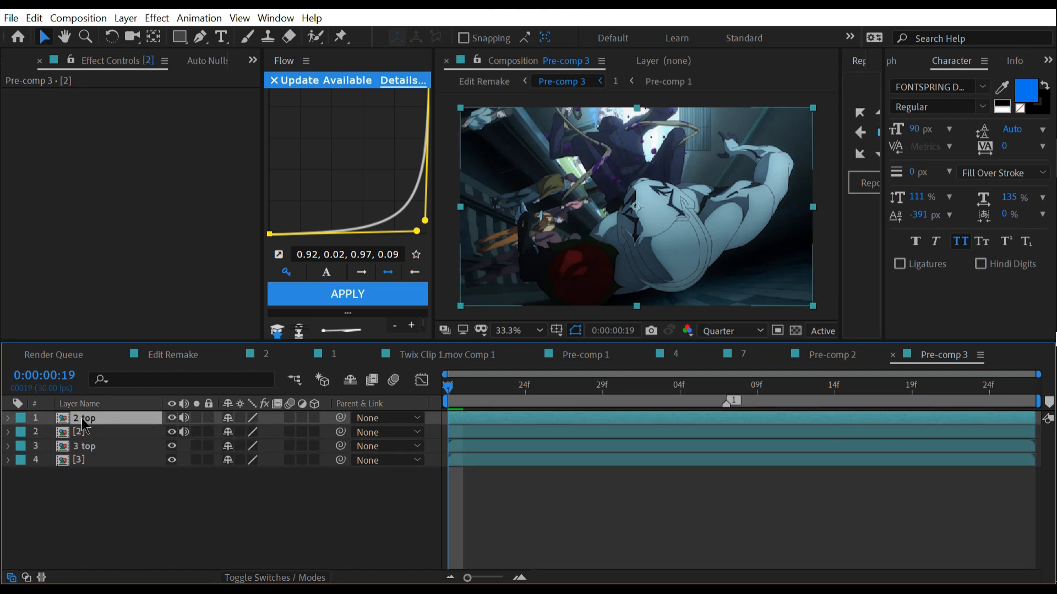
pyautogui.hotkey('ctrl', 'a')
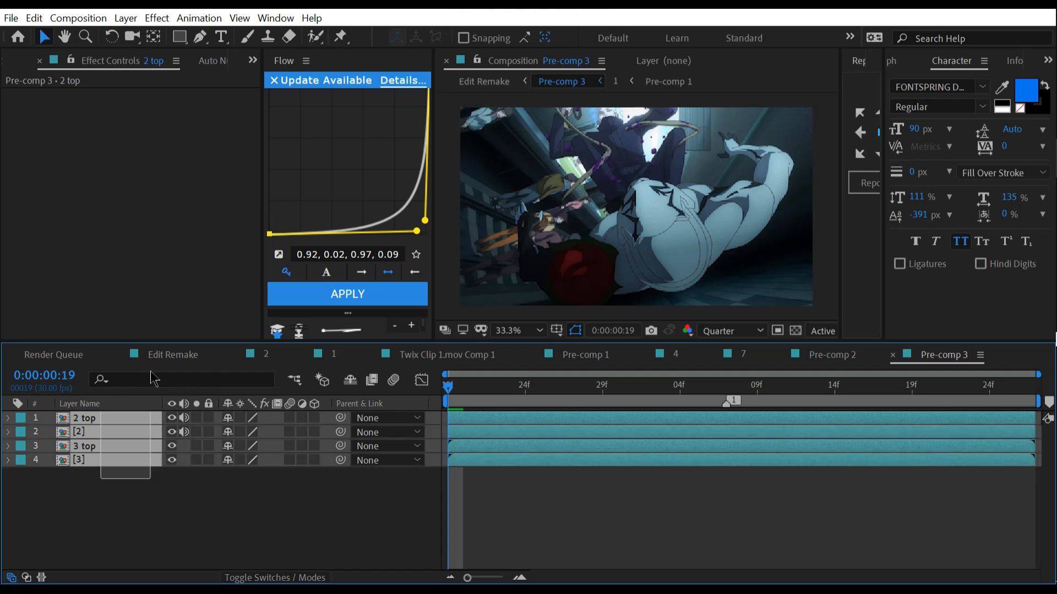
pyautogui.press('s')
pyautogui.moveTo(283, 435)
pyautogui.mouseDown()
pyautogui.moveTo(255, 435)
pyautogui.moveTo(268, 435)
pyautogui.mouseUp()
# Apply CC RepeTile to layer 2 and set both Expand Right and Expand Left to 4000.
pyautogui.click(129, 447)
pyautogui.hotkey('ctrl', 'space')
pyautogui.write('cc r')
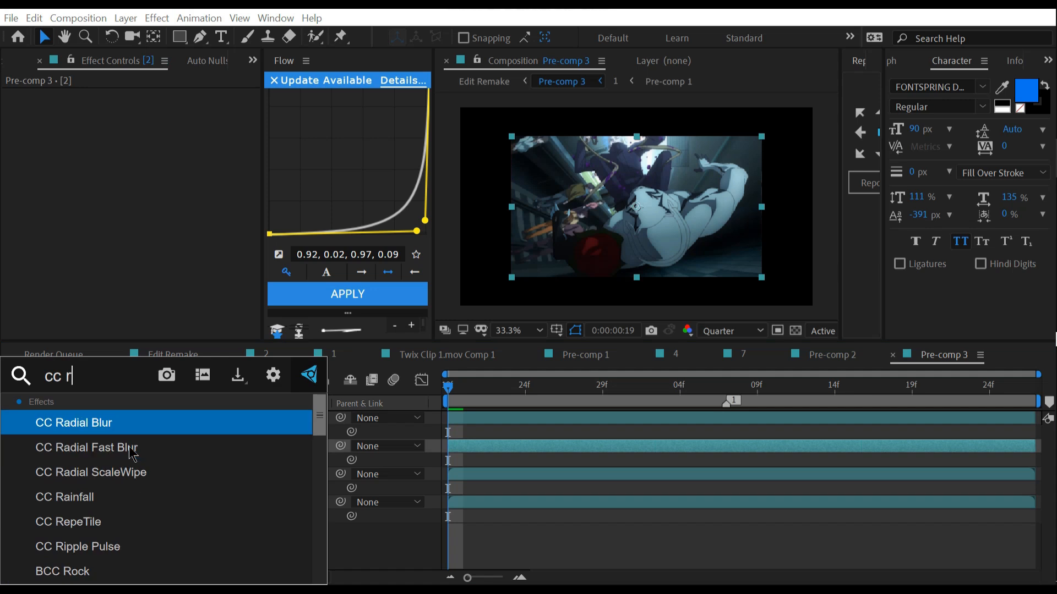
pyautogui.press('Escape')
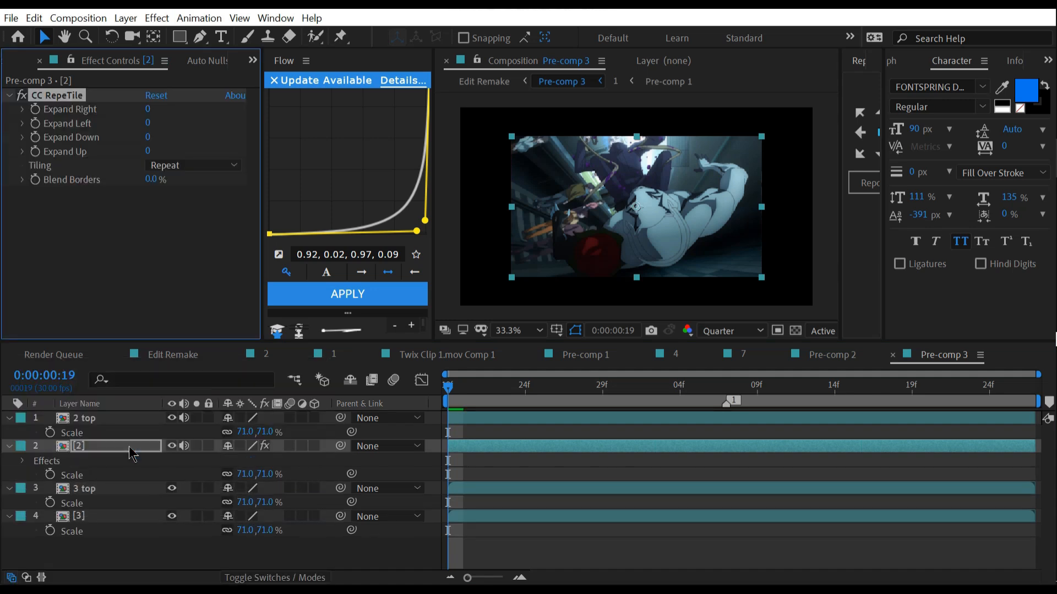
pyautogui.click(151, 105)
pyautogui.press('Return')
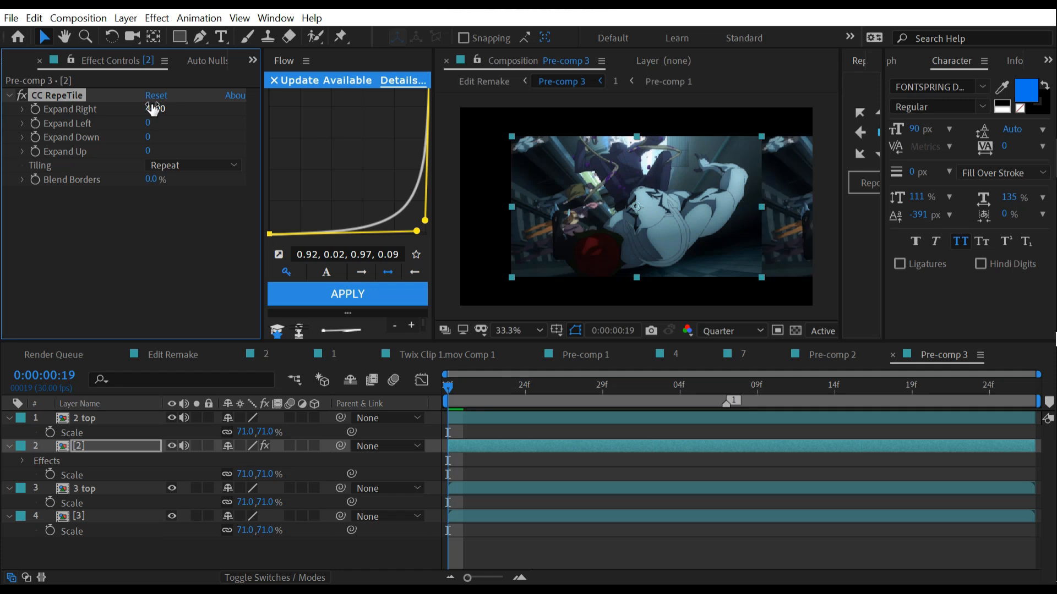
pyautogui.click(151, 107)
pyautogui.press('Tab')
pyautogui.write('4000')
pyautogui.press('Return')
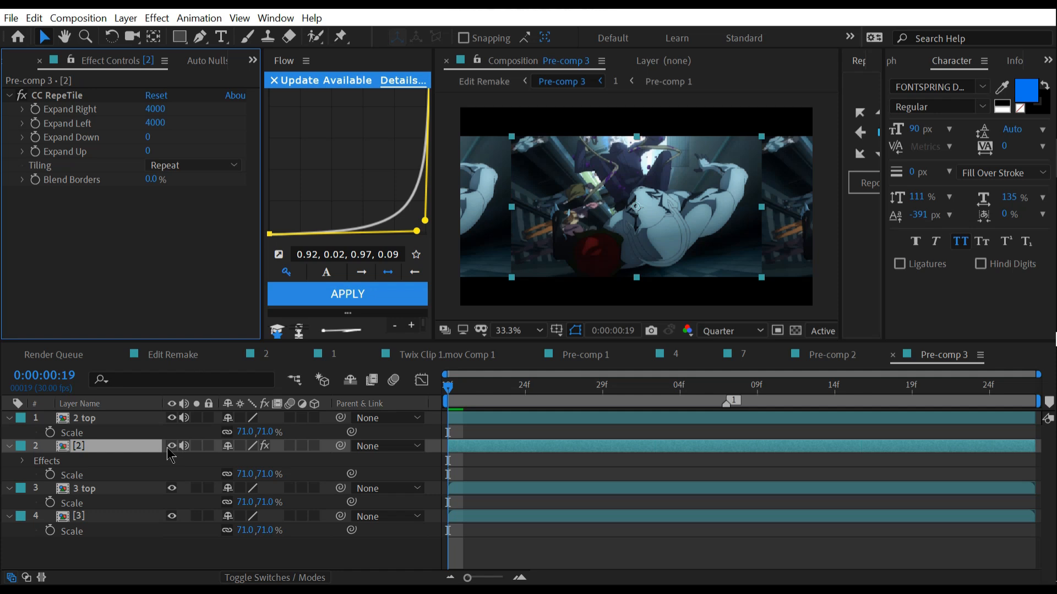
# Add BCC Lens Blur to layer 2 and set its Iris Scale to 3.5.
pyautogui.hotkey('ctrl', 'space')
pyautogui.write('bccc')
pyautogui.press('BackSpace')
pyautogui.write('len')
pyautogui.press('Up')
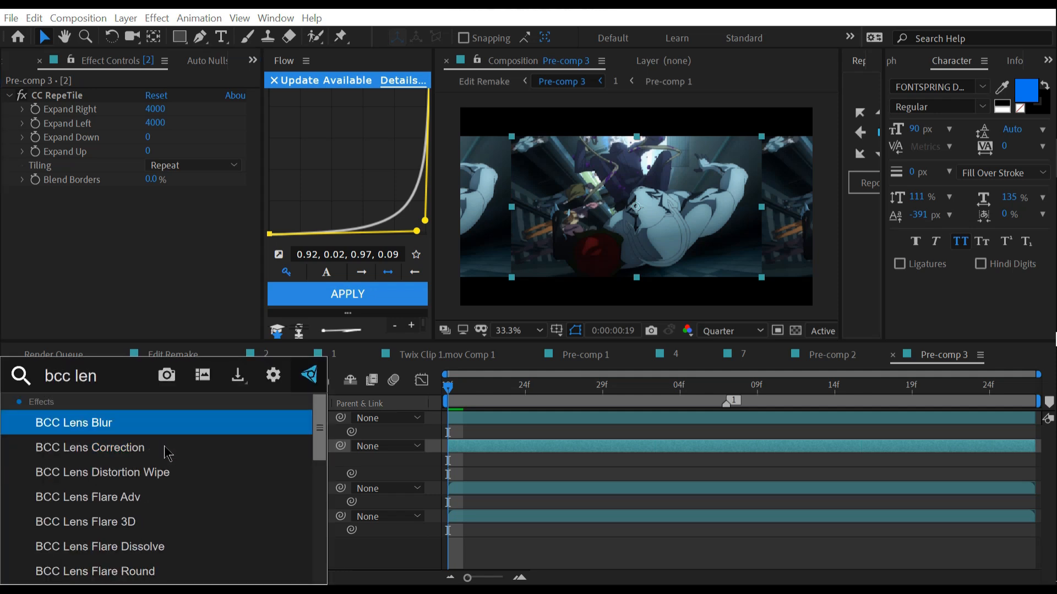
pyautogui.press('Return')
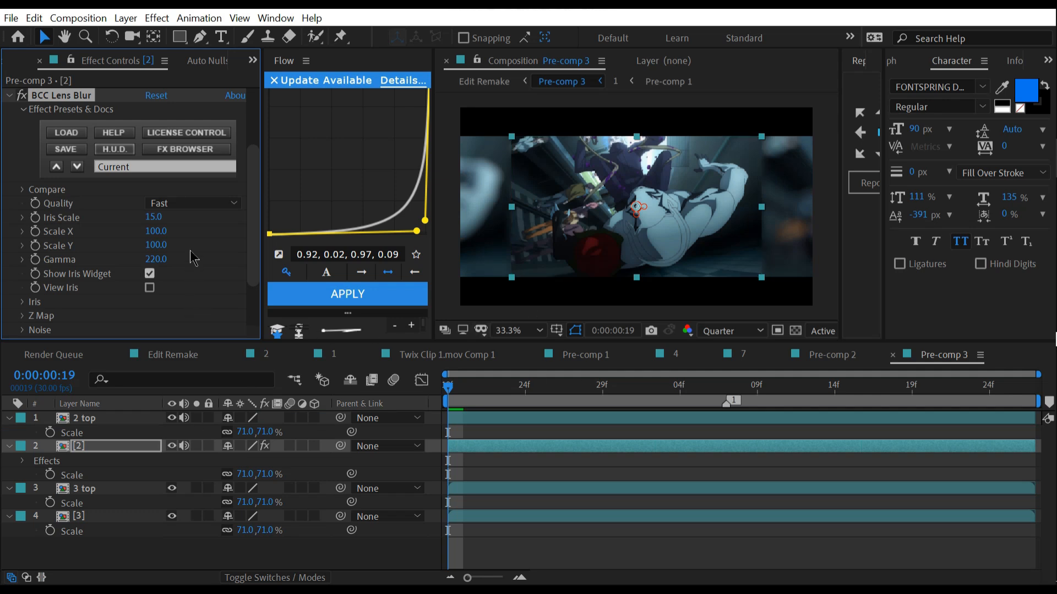
pyautogui.click(157, 259)
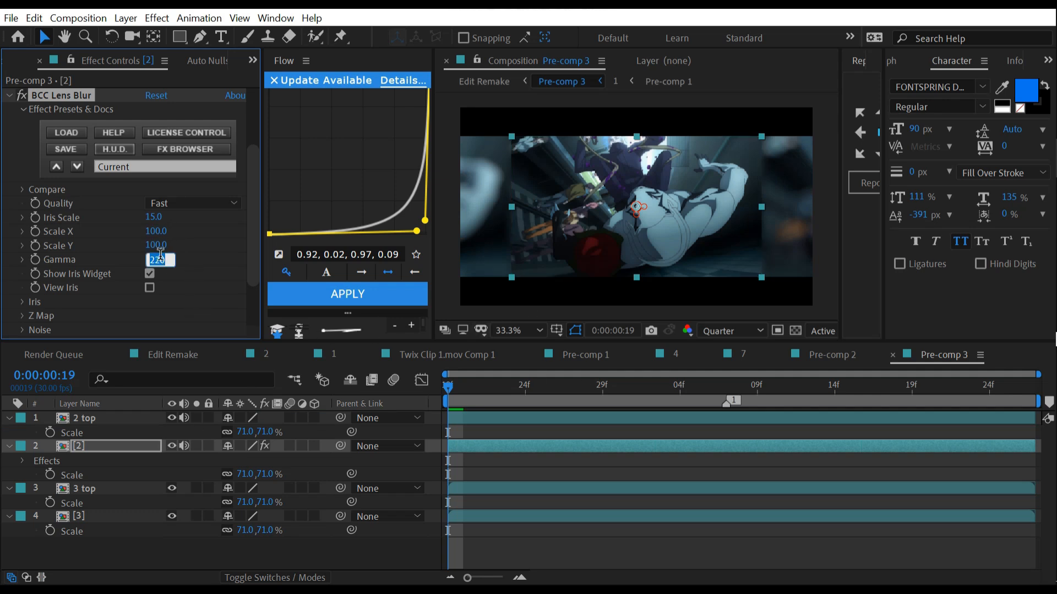
pyautogui.press('Return')
pyautogui.click(162, 216)
pyautogui.write('3.5')
pyautogui.press('Return')
# Add an Exposure effect of -0.50 to layer 2 and copy the layer's effects onto layer 3.
pyautogui.click(114, 443)
pyautogui.hotkey('ctrl', 'space')
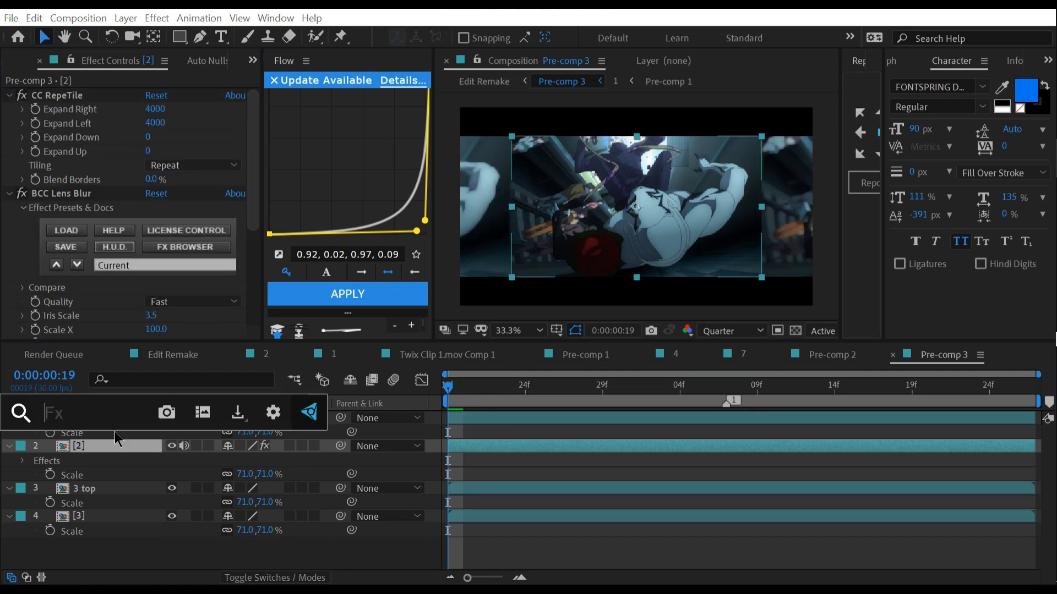
pyautogui.write('exp')
pyautogui.click(115, 431)
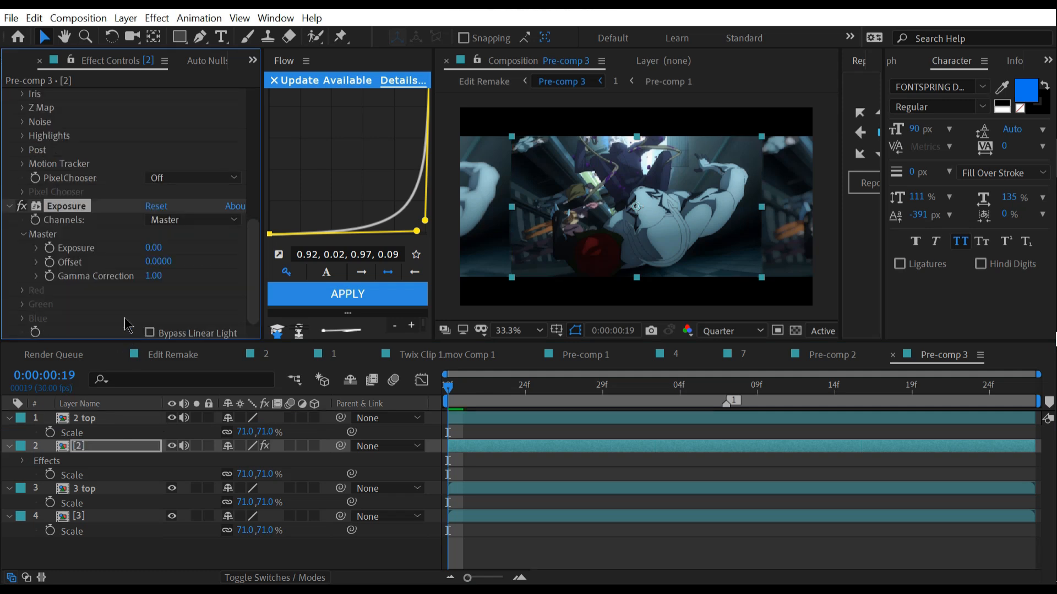
pyautogui.click(158, 248)
pyautogui.write('-0.3')
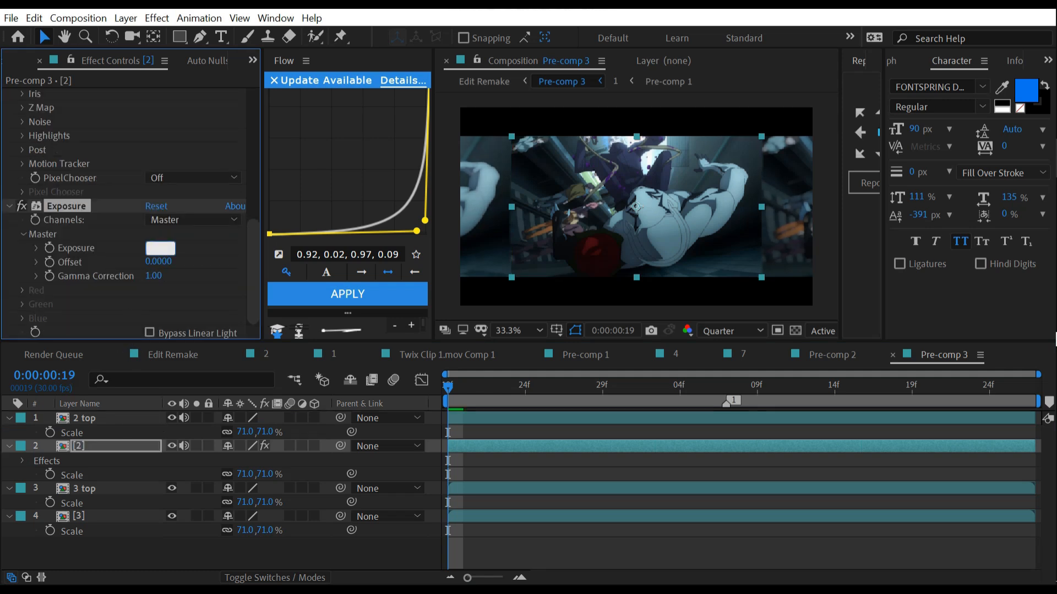
pyautogui.press('Return')
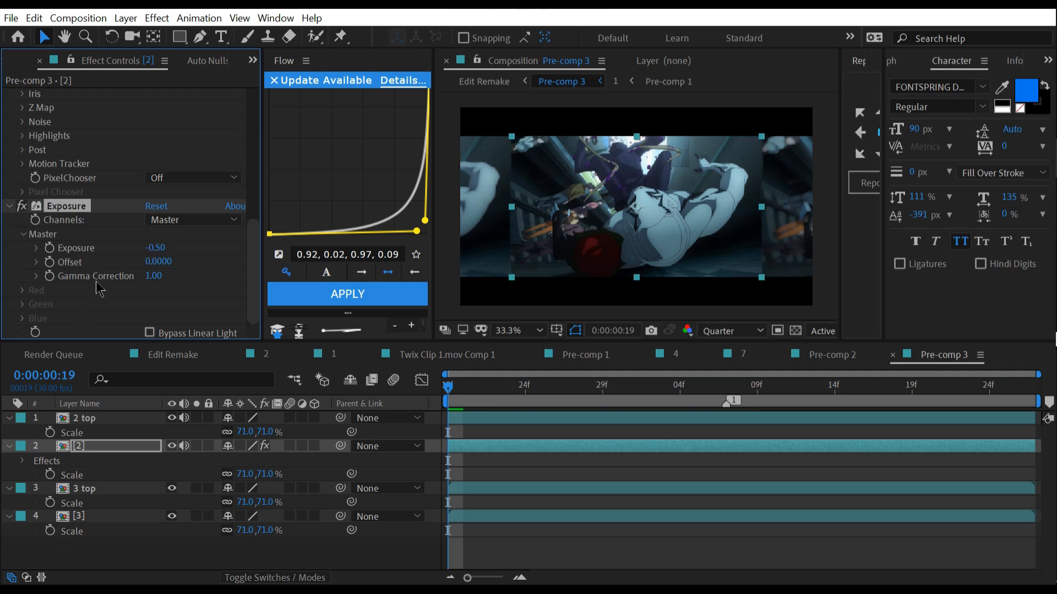
pyautogui.click(131, 515)
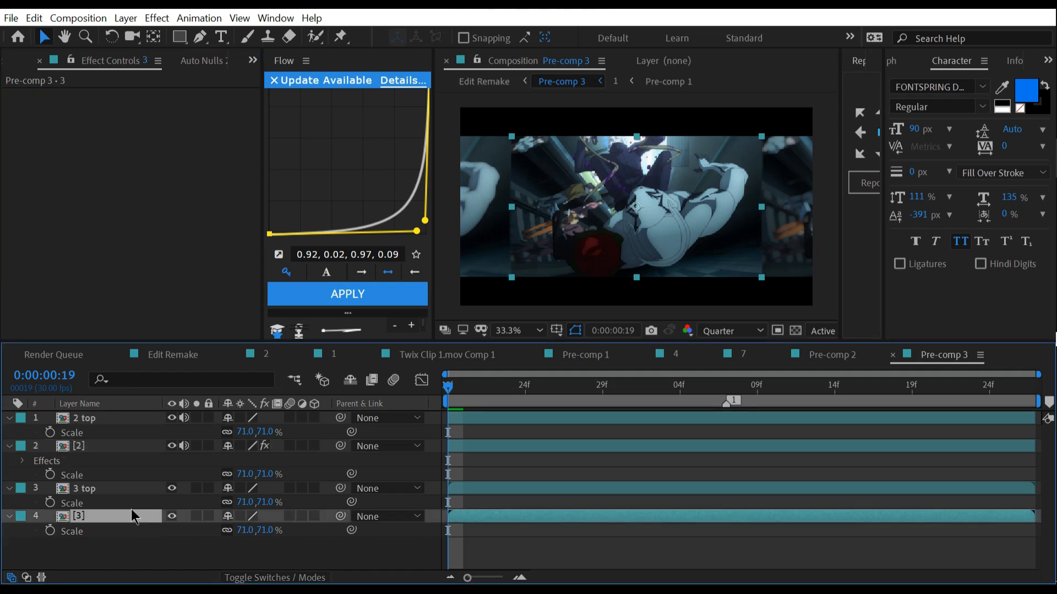
pyautogui.hotkey('ctrl', 'v')
# Apply S_DropShadow to 2 top with opacity 1.5, blur 158, Shift X 2.29 and Shift Y 44.55, and copy it onto 3 top.
pyautogui.click(102, 418)
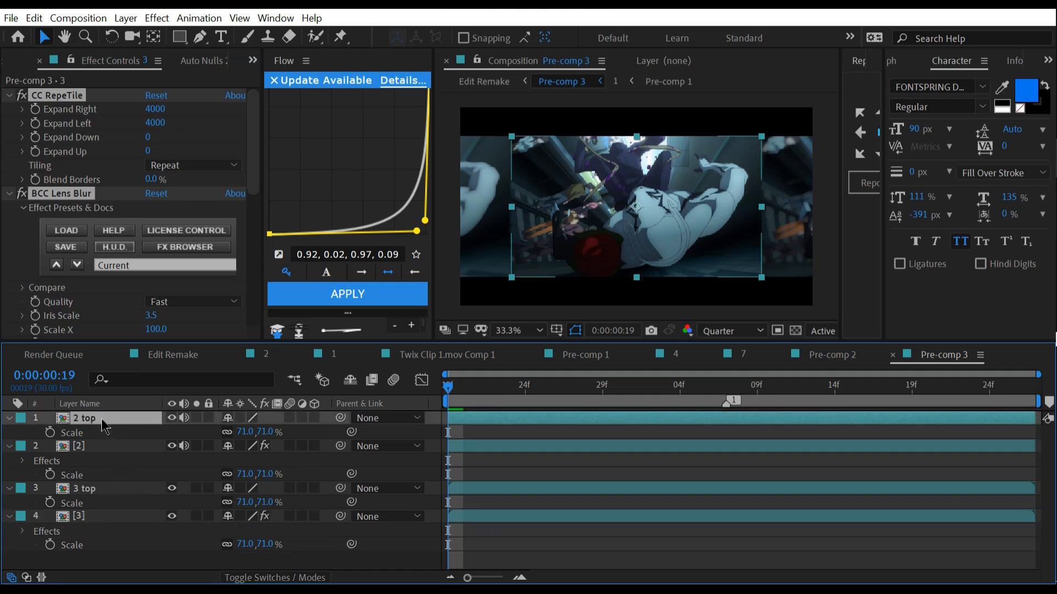
pyautogui.hotkey('ctrl', 'space')
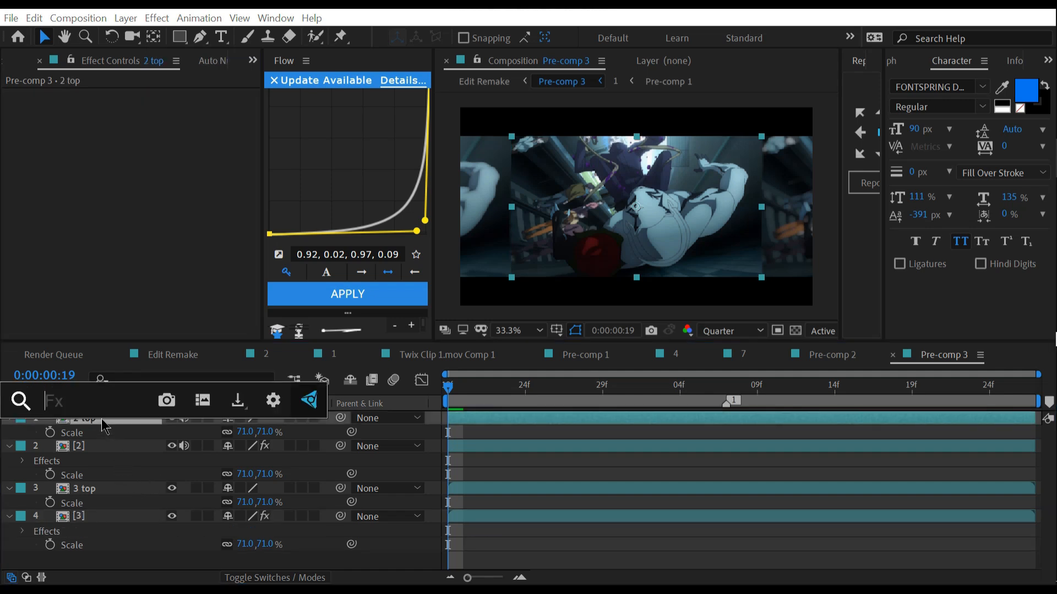
pyautogui.write('s_d')
pyautogui.press('Escape')
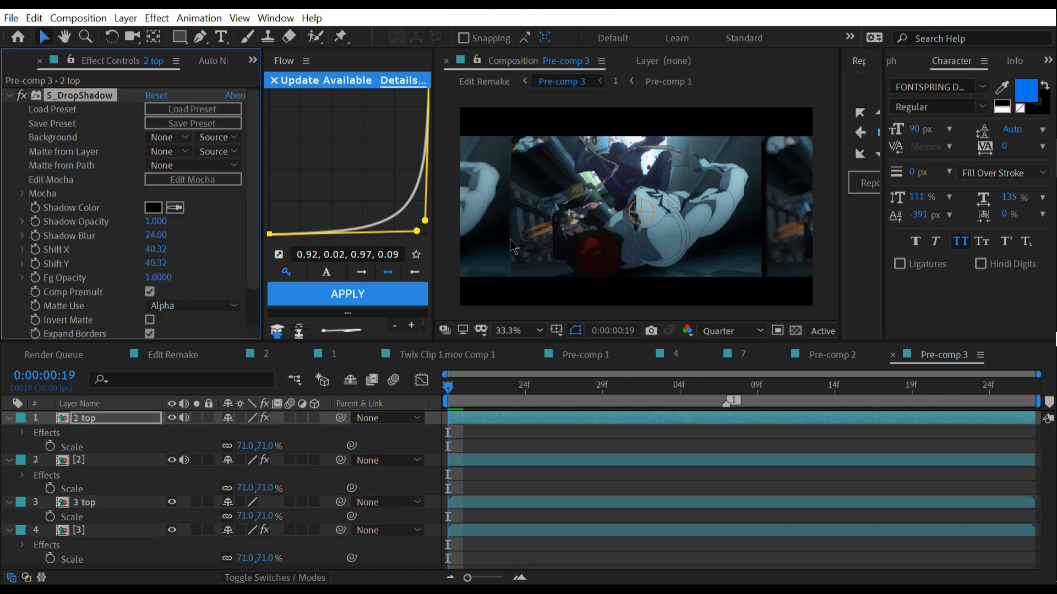
pyautogui.click(89, 503)
pyautogui.hotkey('ctrl', 'v')
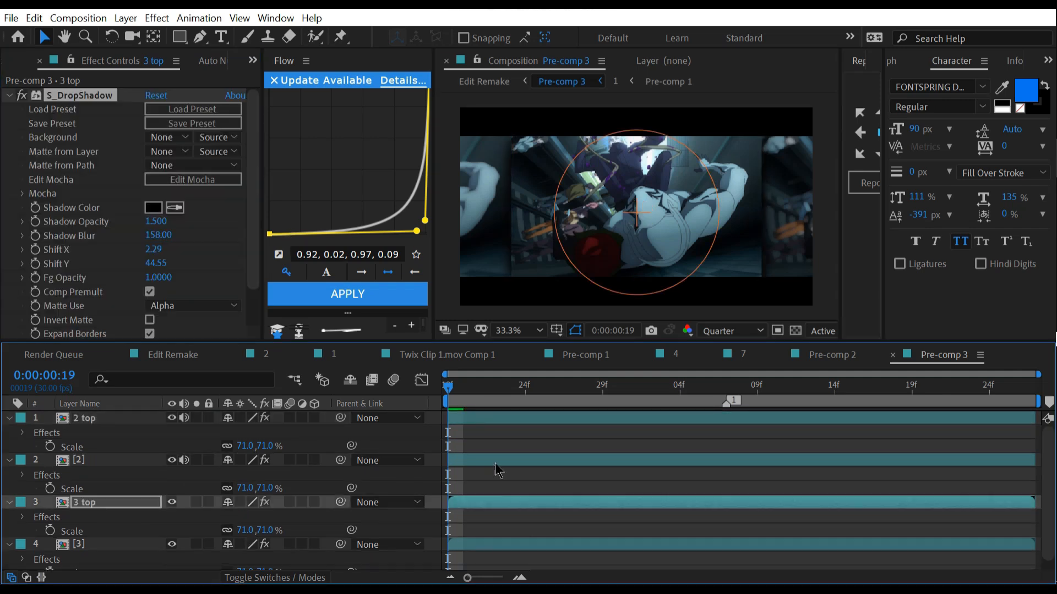
# Collapse the layer properties, add a camera to Pre-comp 3 and turn the four clip layers into 3D layers.
pyautogui.click(496, 463)
pyautogui.click(504, 484)
pyautogui.press('u')
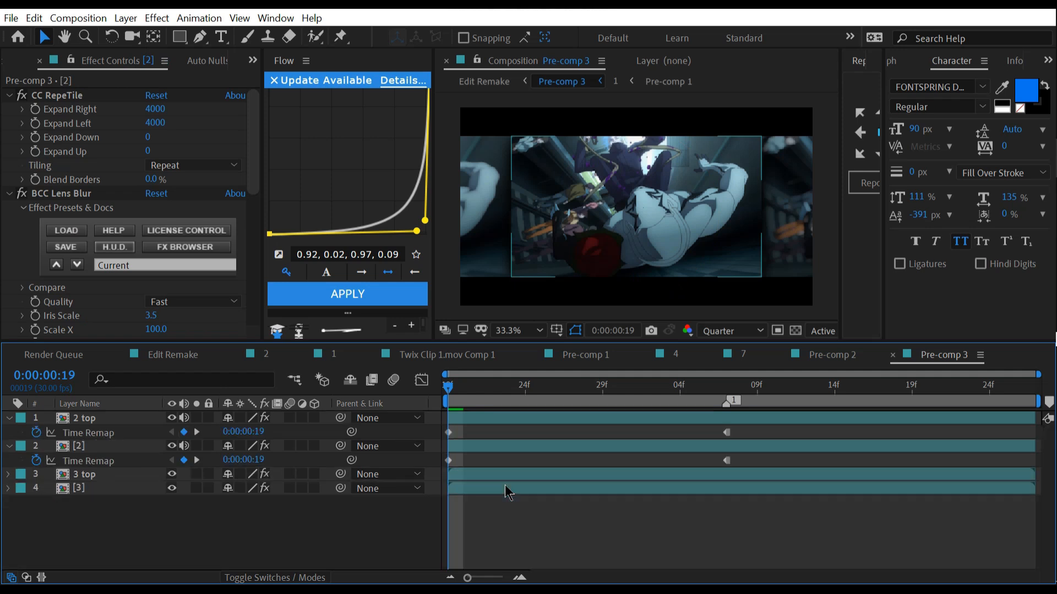
pyautogui.press('u')
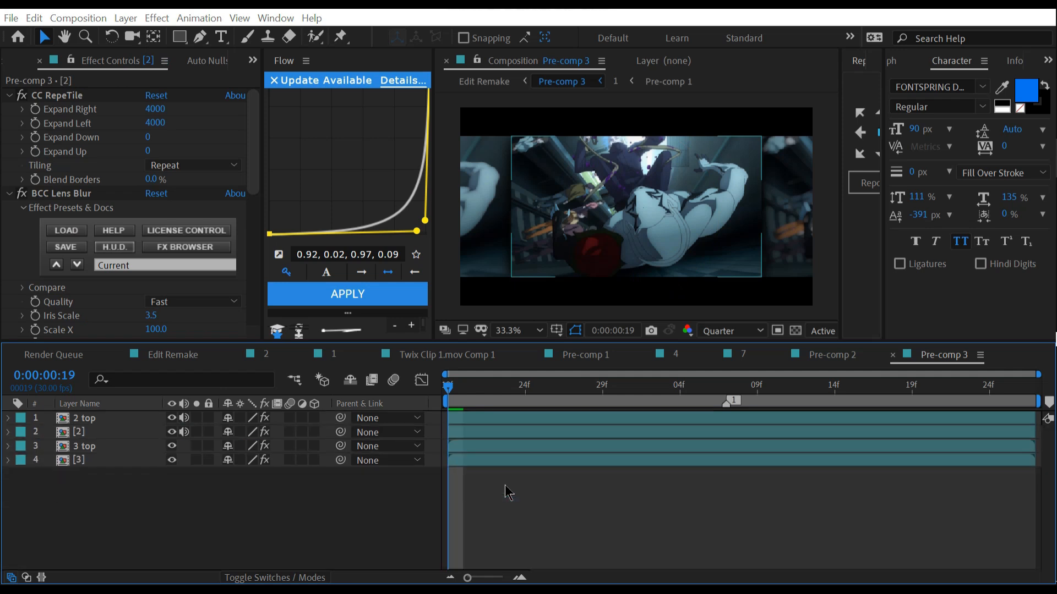
pyautogui.hotkey('ctrl', 'alt', 'shift', 'c')
pyautogui.press('Return')
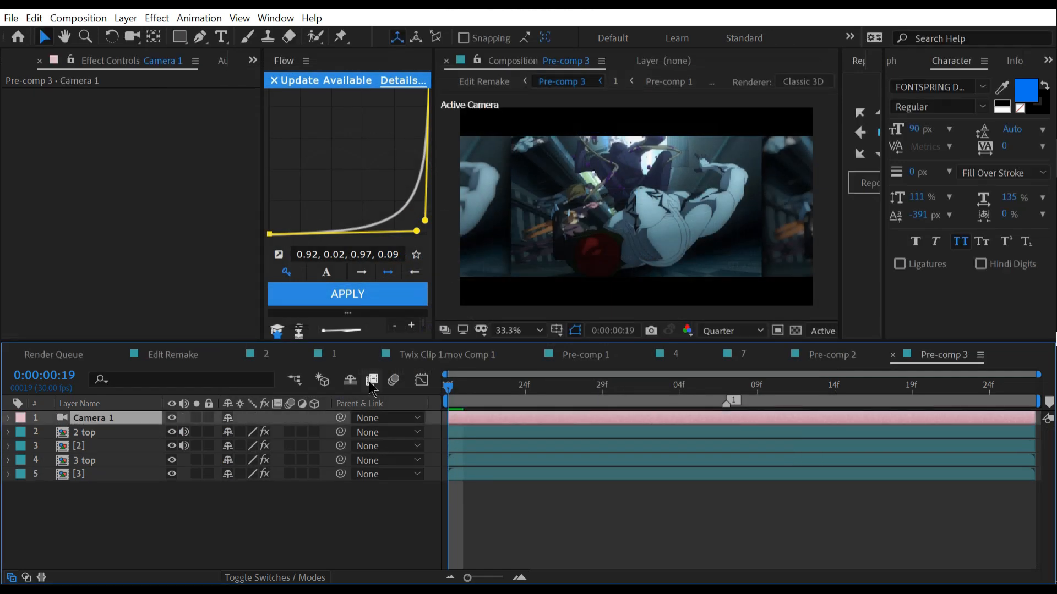
pyautogui.moveTo(314, 432); pyautogui.dragTo(312, 483)
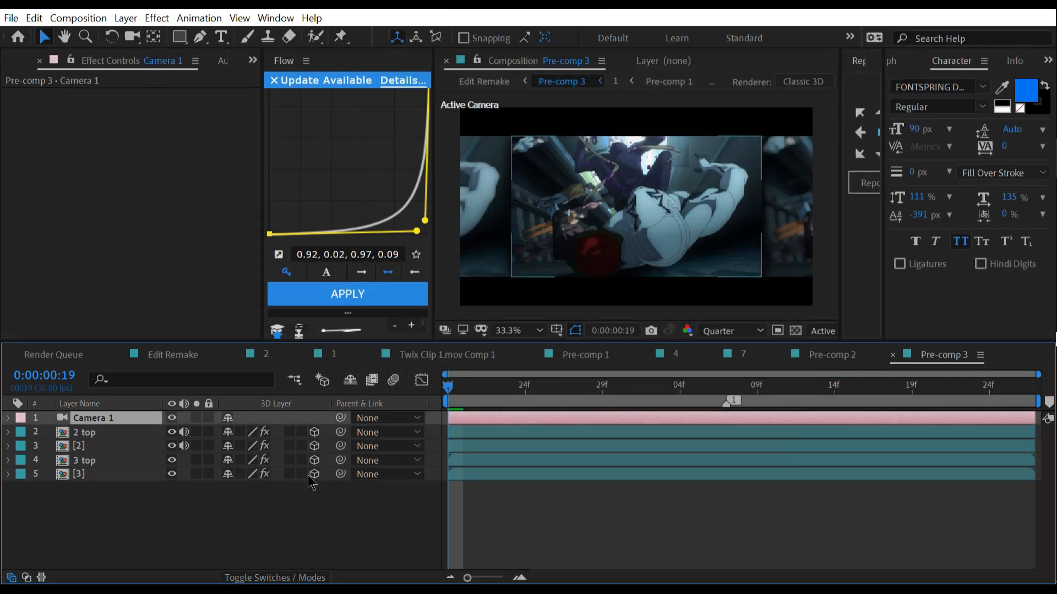
# Add three parented nulls above Camera 1 with Auto Nulls in Default order and make them 3D.
pyautogui.click(222, 61)
pyautogui.click(77, 209)
pyautogui.click(81, 258)
pyautogui.click(79, 183)
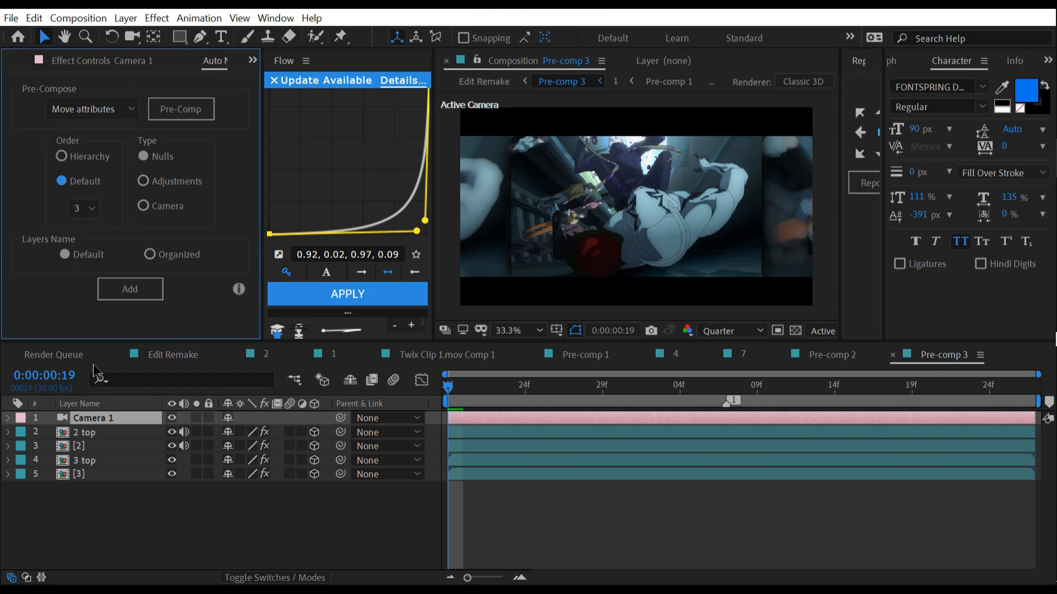
pyautogui.click(130, 290)
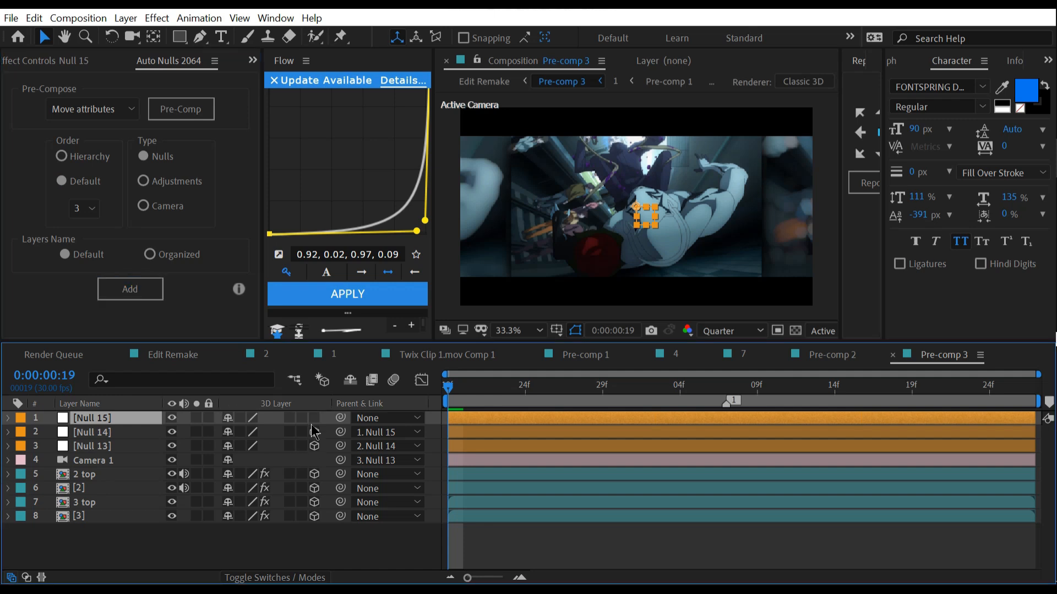
pyautogui.click(461, 515)
# Shift 3 top and layer 3 together to X position 5179, hiding 2 top and layer 2 during the move and showing them again.
pyautogui.click(84, 504)
pyautogui.keyDown('shift'); pyautogui.click(96, 518); pyautogui.keyUp('shift')
pyautogui.press('p')
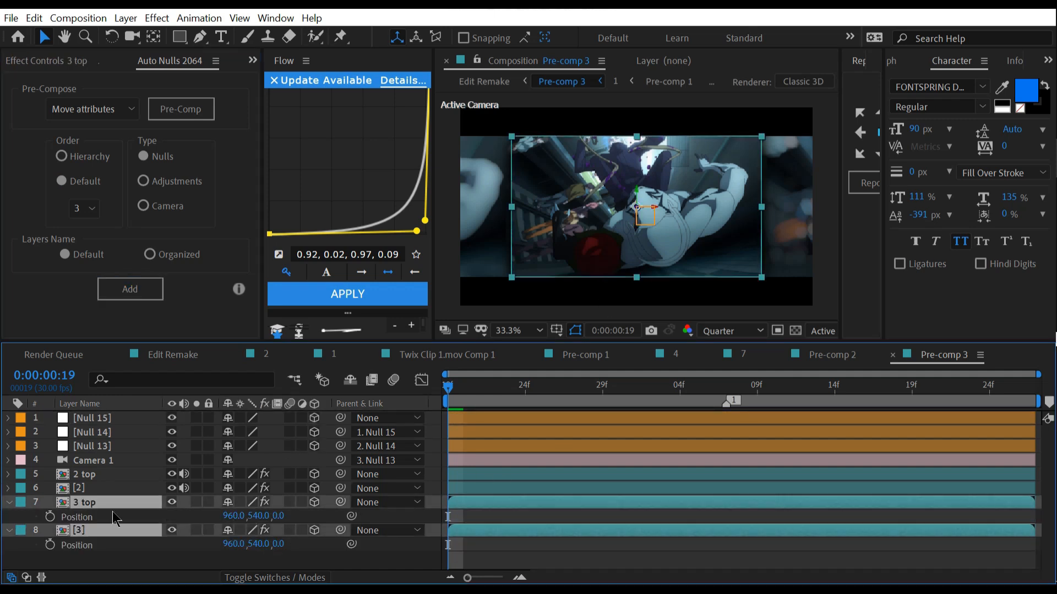
pyautogui.moveTo(172, 474)
pyautogui.mouseDown()
pyautogui.moveTo(172, 488)
pyautogui.moveTo(185, 488)
pyautogui.mouseUp()
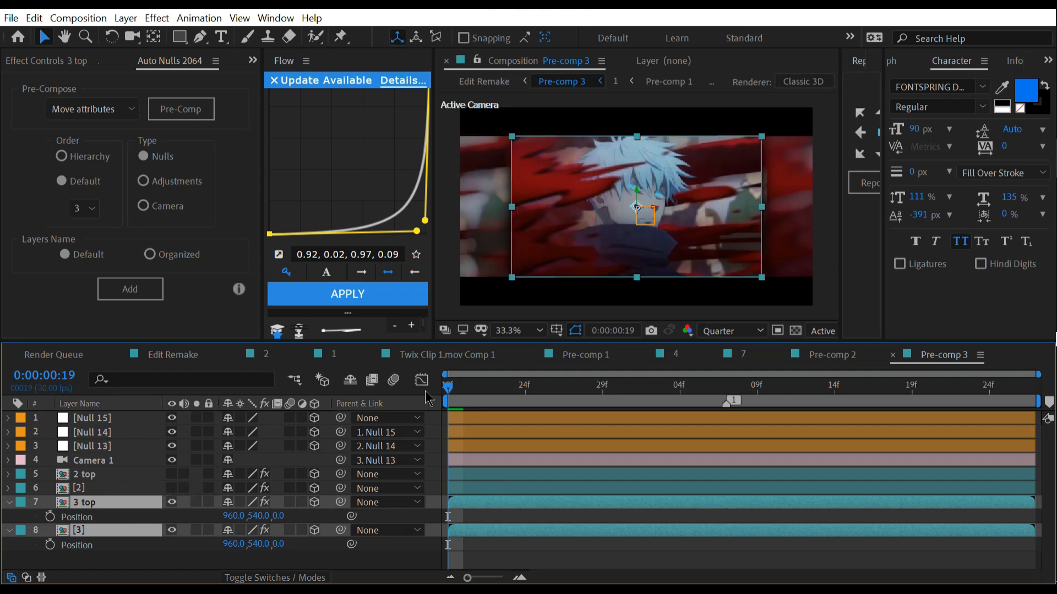
pyautogui.press(',')
pyautogui.moveTo(226, 523); pyautogui.dragTo(955, 490)
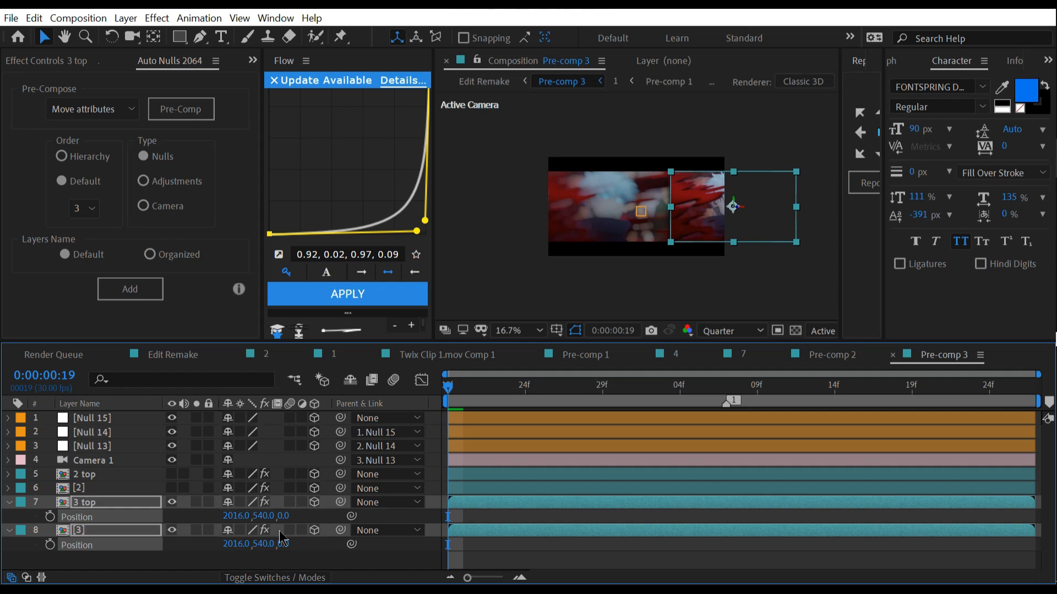
pyautogui.moveTo(231, 516); pyautogui.dragTo(315, 508)
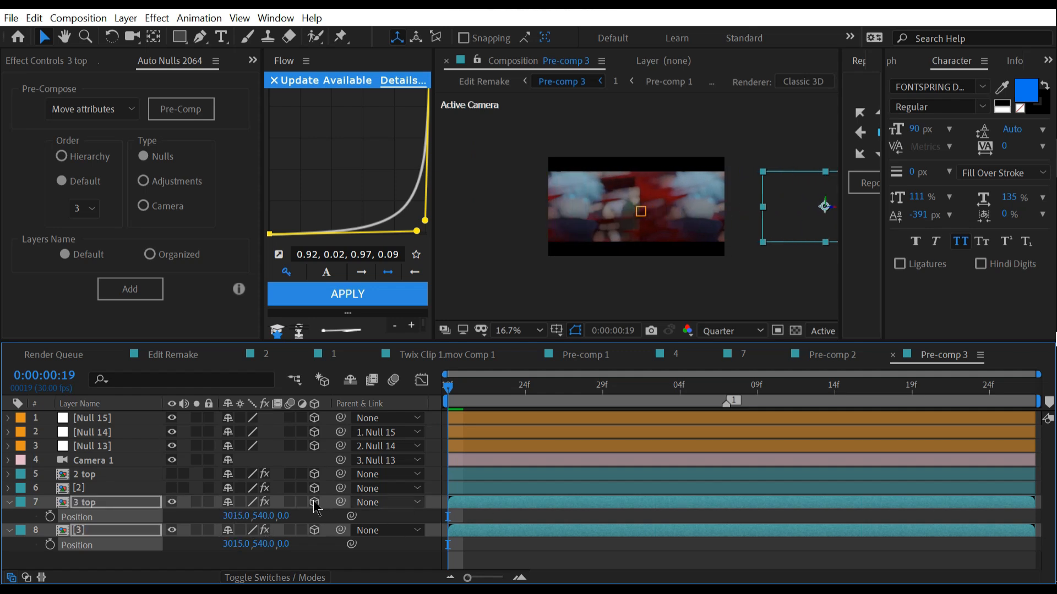
pyautogui.moveTo(231, 517); pyautogui.dragTo(760, 505)
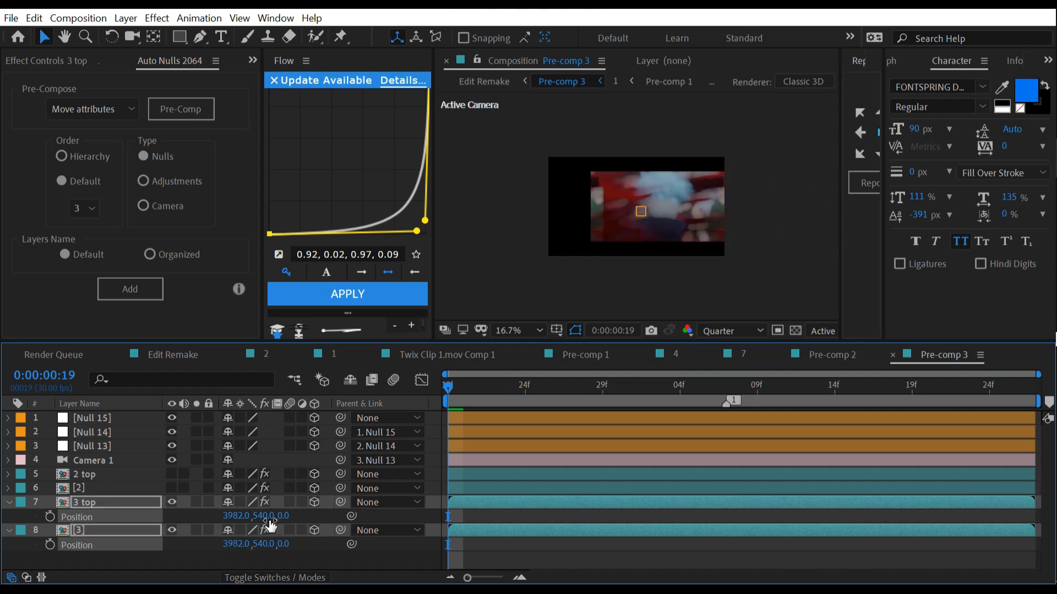
pyautogui.moveTo(226, 524); pyautogui.dragTo(172, 473)
pyautogui.click(474, 476)
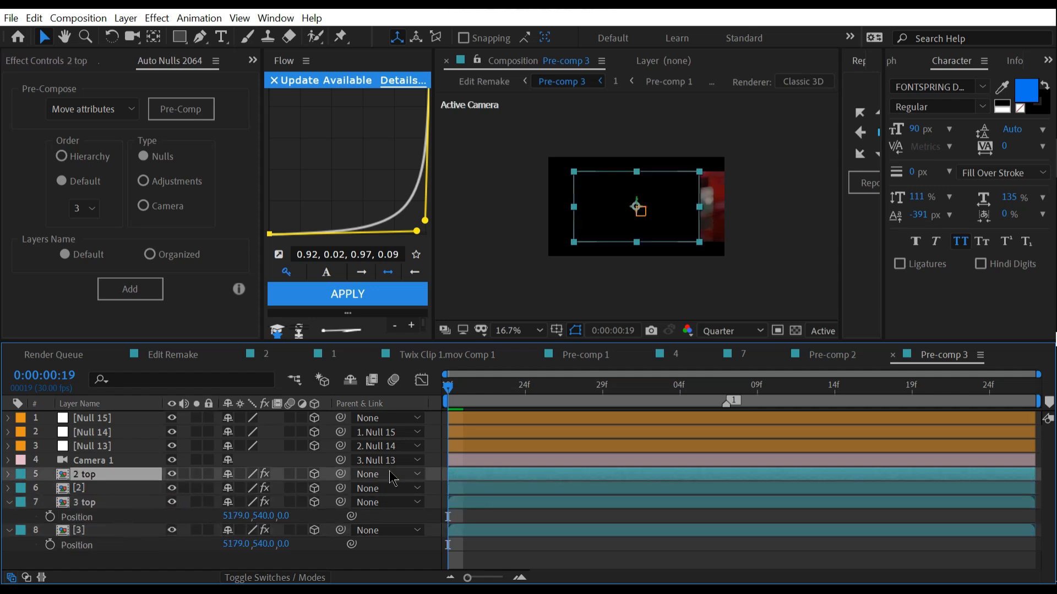
# Set a starting Position keyframe on Null 13 at 0:00:00:25.
pyautogui.click(537, 389)
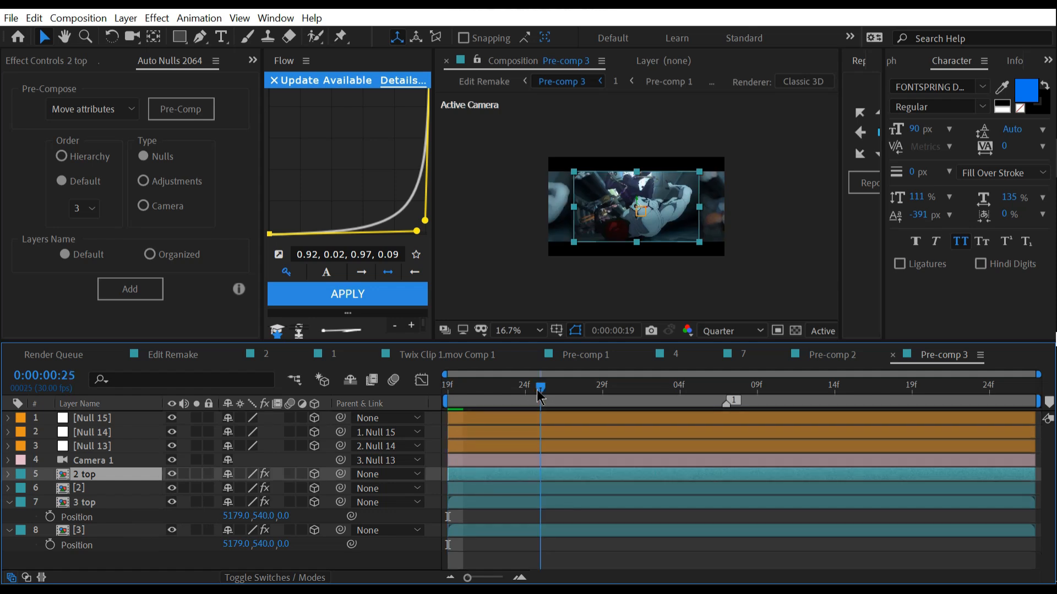
pyautogui.press('p')
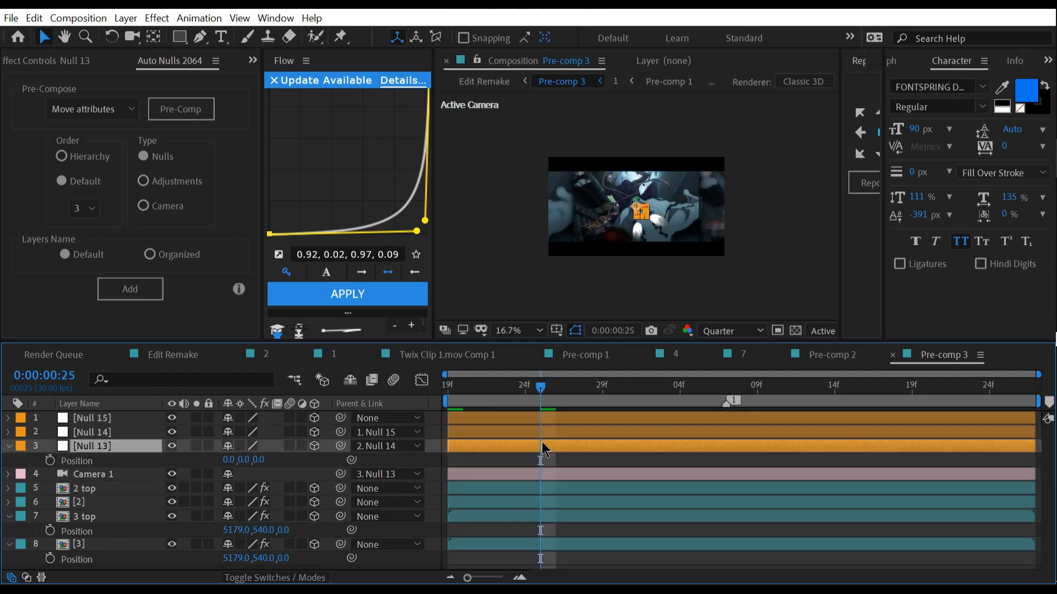
pyautogui.click(49, 460)
# Keyframe Null 13's X position at 4229 at 0:00:01:26, displaying the grid overlay to centre the shot of layer 3.
pyautogui.click(740, 382)
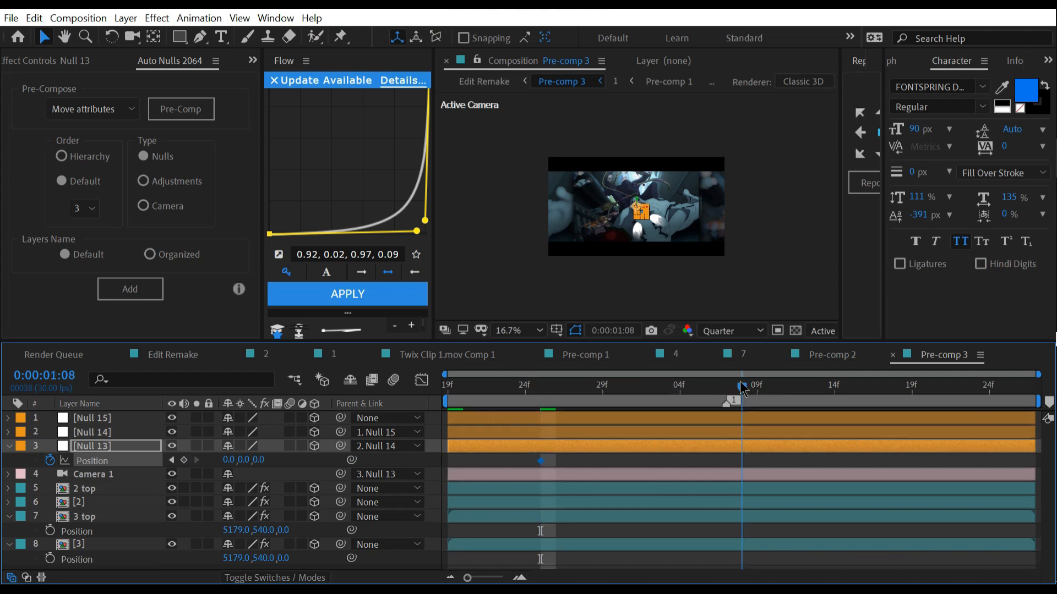
pyautogui.click(1034, 381)
pyautogui.moveTo(228, 460); pyautogui.dragTo(424, 464)
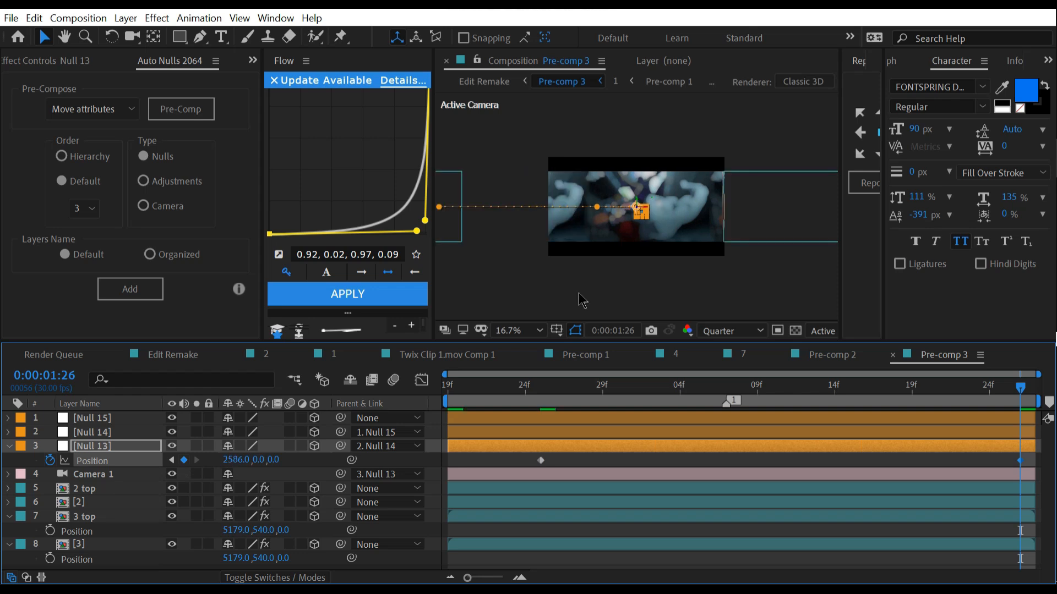
pyautogui.click(557, 329)
pyautogui.click(566, 367)
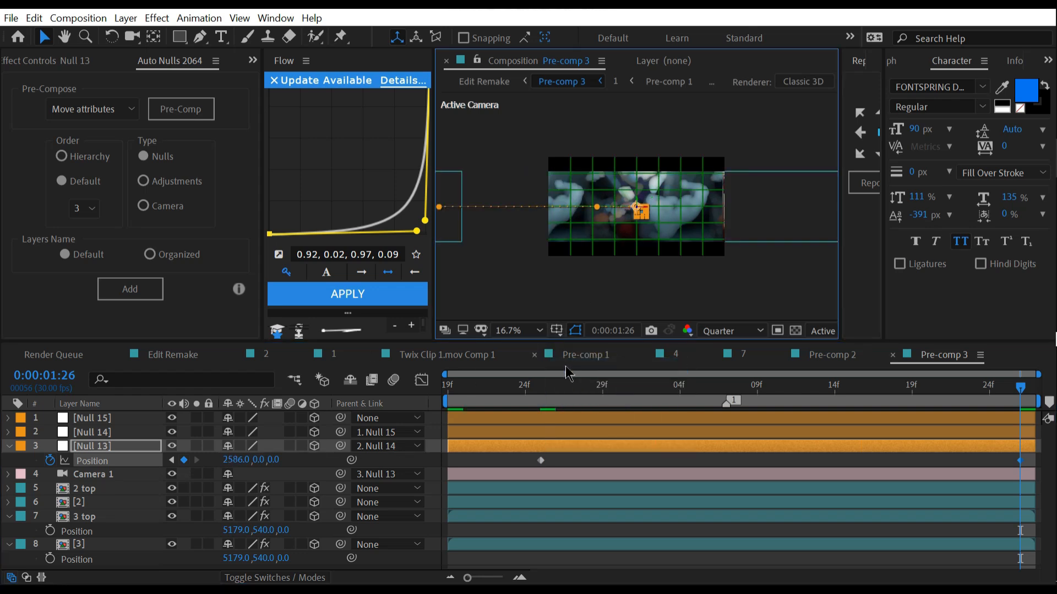
pyautogui.moveTo(241, 461); pyautogui.dragTo(948, 359)
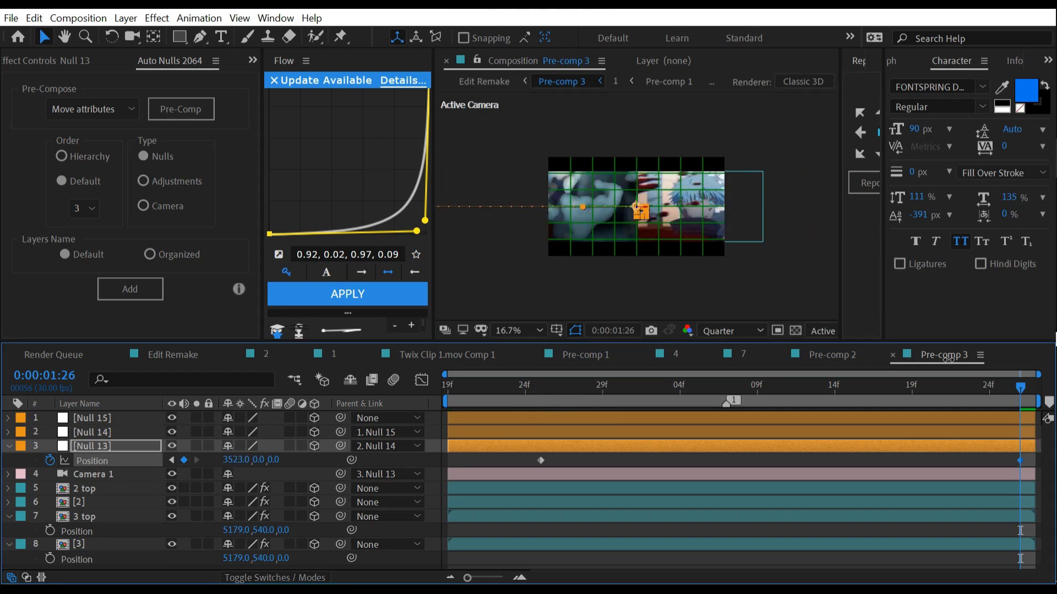
pyautogui.moveTo(236, 460); pyautogui.dragTo(731, 408)
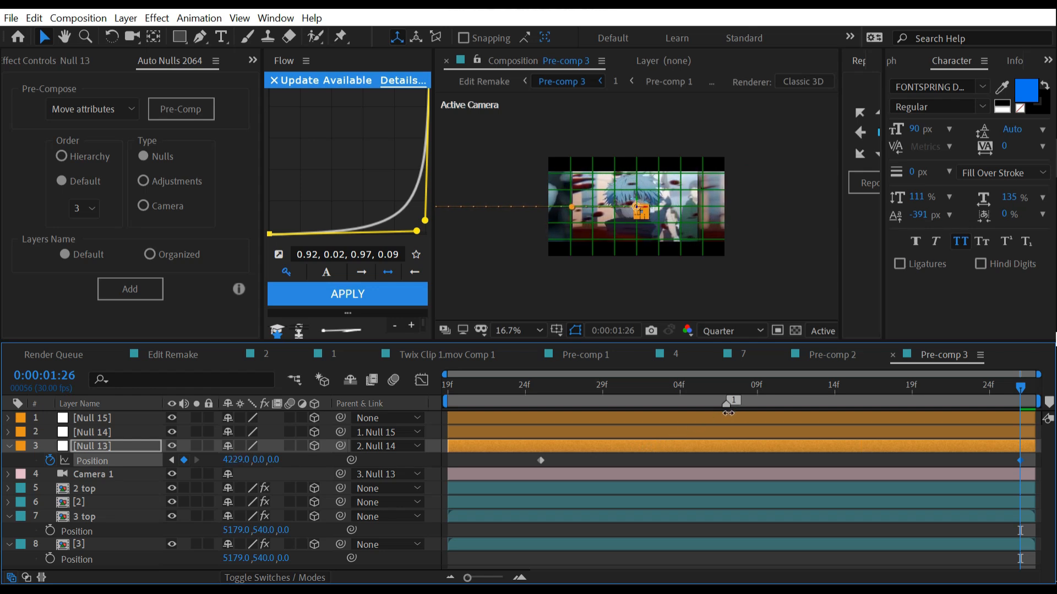
# Turn off the grid overlay and fine-tune Null 13's X position to 4211 at 0:00:01:26.
pyautogui.click(556, 330)
pyautogui.click(558, 367)
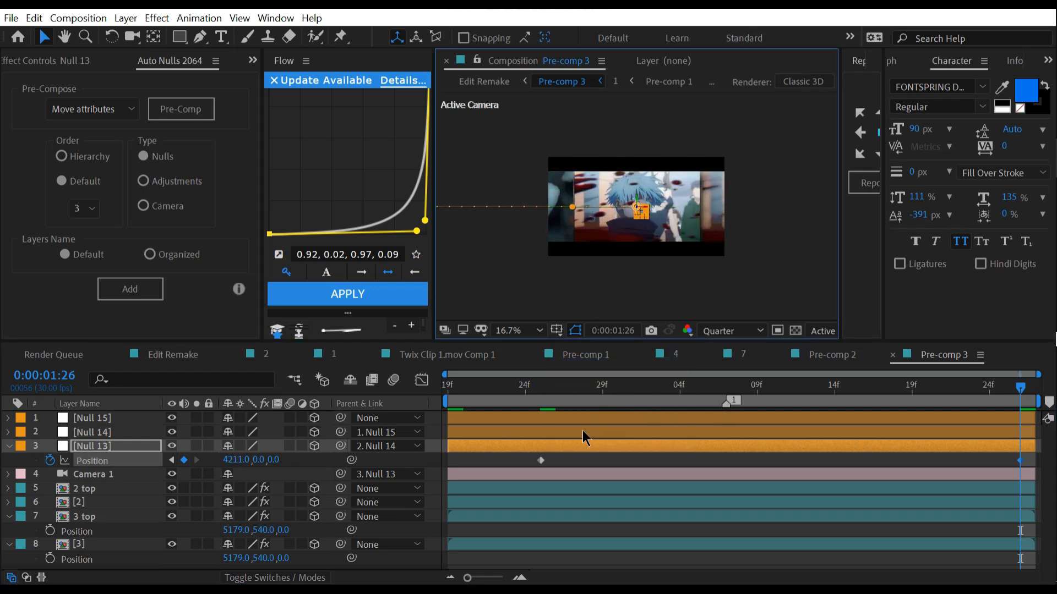
# Keyframe Null 13's Scale from 100% at 0:00:00:25 down to 69% at 0:00:01:26.
pyautogui.hotkey('shift', 's')
pyautogui.click(50, 474)
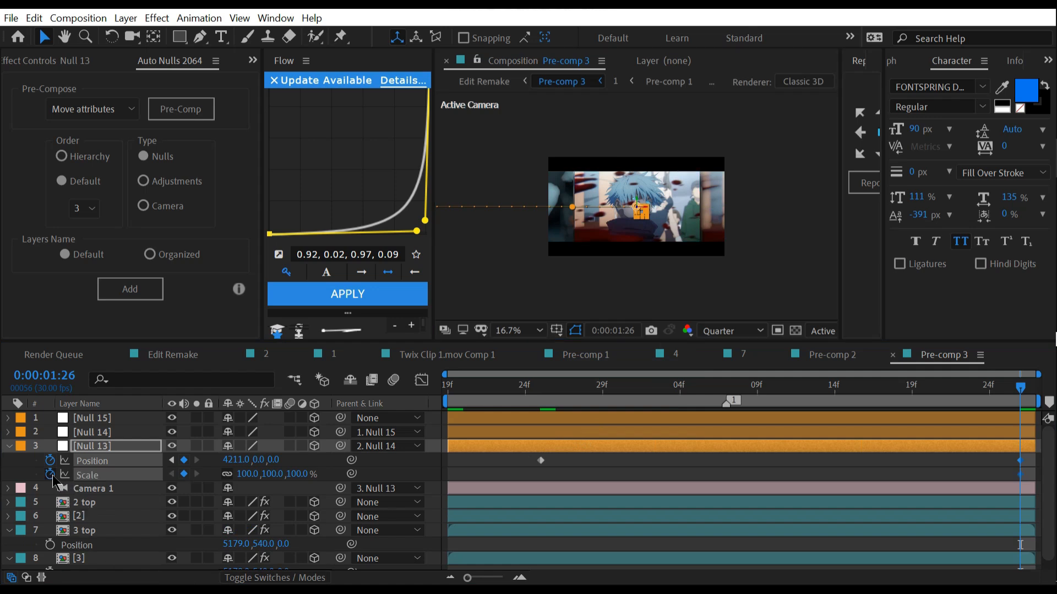
pyautogui.moveTo(705, 498); pyautogui.dragTo(555, 493)
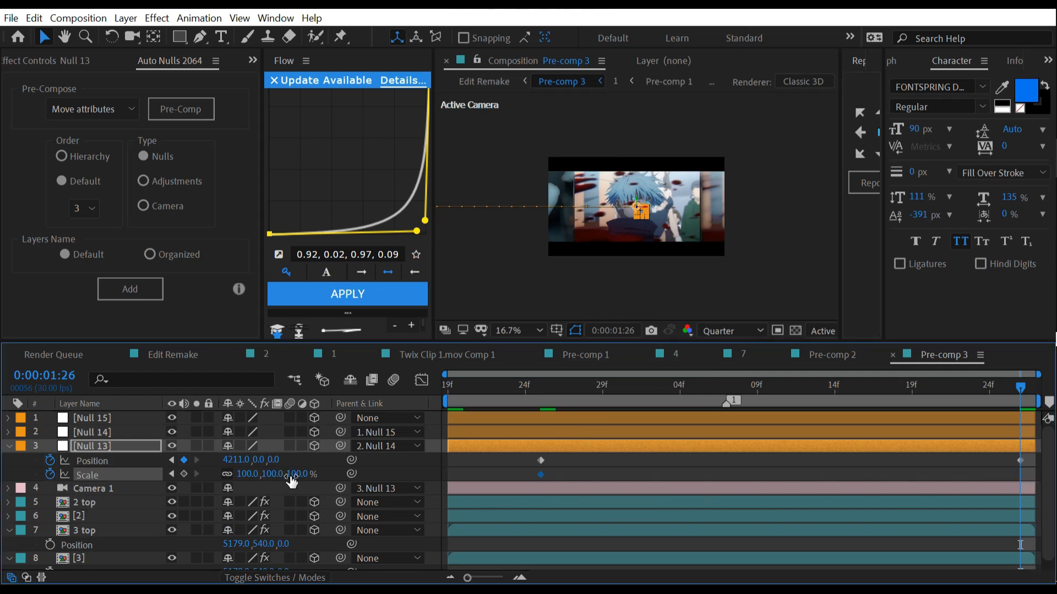
pyautogui.moveTo(294, 474); pyautogui.dragTo(270, 482)
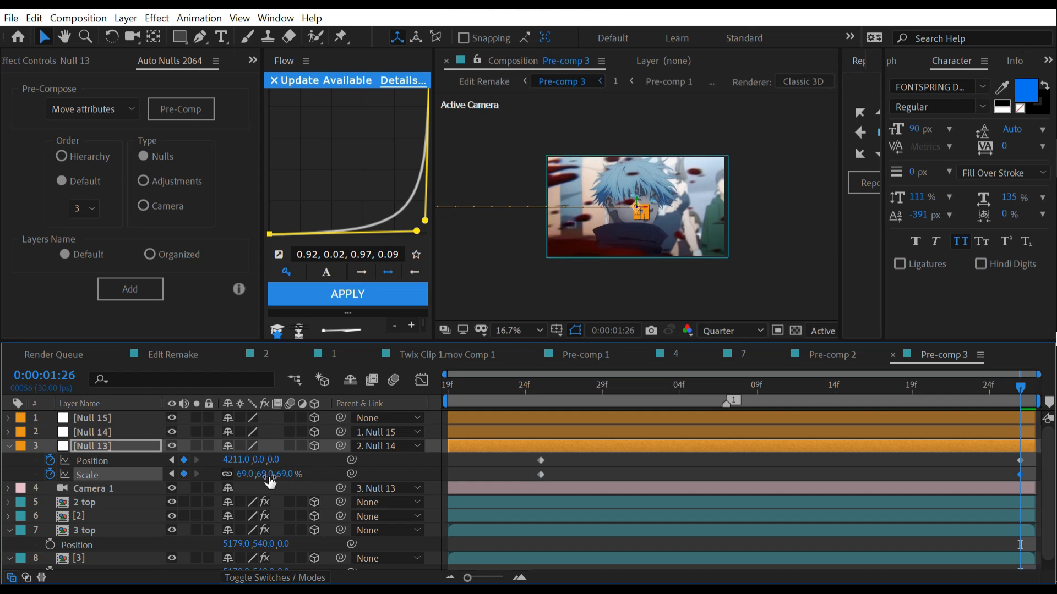
# Easy-ease Null 13's Position keyframes and extend both speed-graph handles toward the middle for a sharp central peak.
pyautogui.click(520, 467)
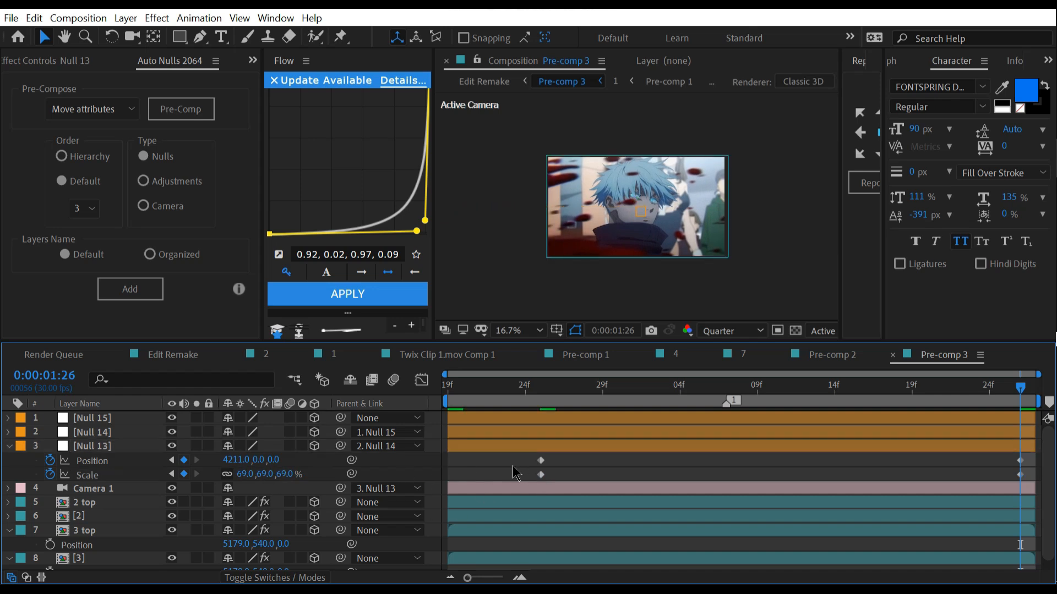
pyautogui.click(541, 460)
pyautogui.moveTo(669, 462); pyautogui.dragTo(1041, 453)
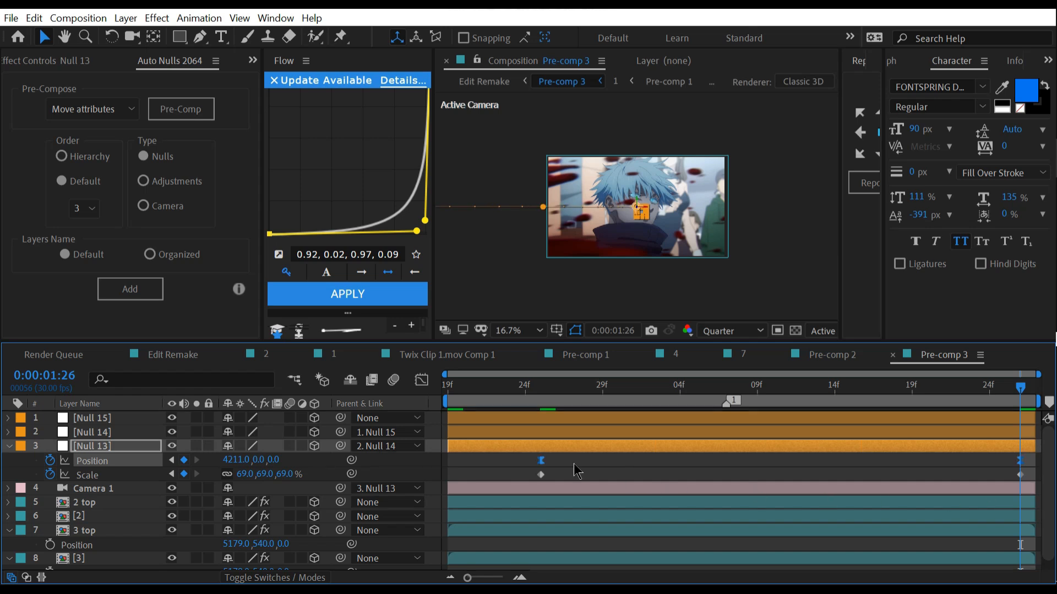
pyautogui.click(422, 380)
pyautogui.moveTo(531, 512); pyautogui.dragTo(585, 573)
pyautogui.moveTo(940, 537); pyautogui.dragTo(825, 535)
pyautogui.moveTo(620, 534); pyautogui.dragTo(705, 534)
pyautogui.click(824, 533)
pyautogui.moveTo(916, 484); pyautogui.dragTo(1032, 549)
pyautogui.moveTo(825, 535); pyautogui.dragTo(780, 535)
pyautogui.moveTo(705, 535); pyautogui.dragTo(741, 533)
# Ease Null 13's Scale speed curve so it peaks around 0:00:01:07, matching the slide, and preview the move.
pyautogui.click(87, 475)
pyautogui.click(541, 421)
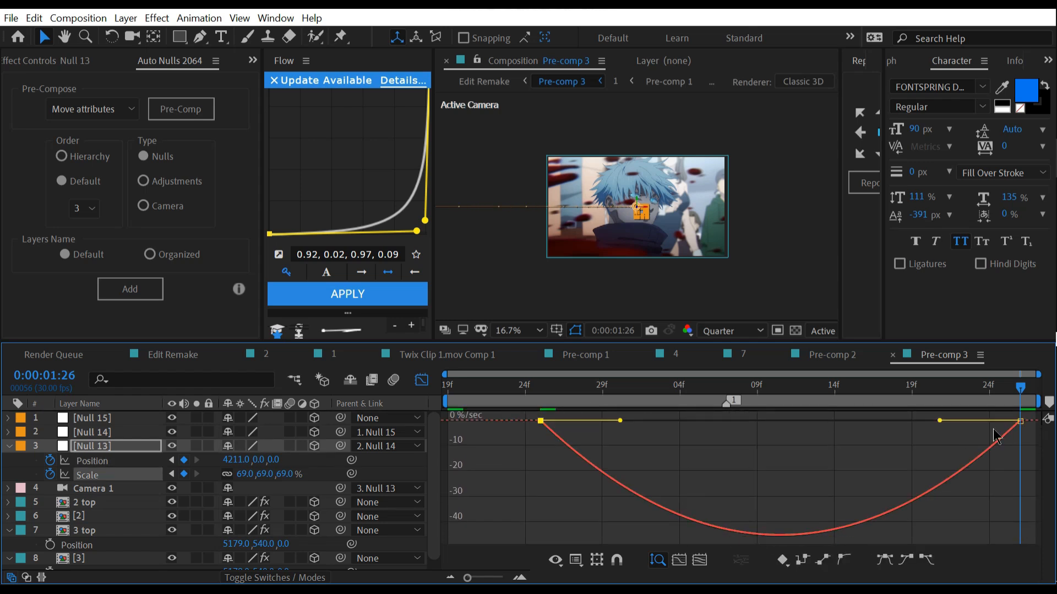
pyautogui.moveTo(940, 422); pyautogui.dragTo(822, 421)
pyautogui.moveTo(621, 421); pyautogui.dragTo(682, 421)
pyautogui.click(728, 385)
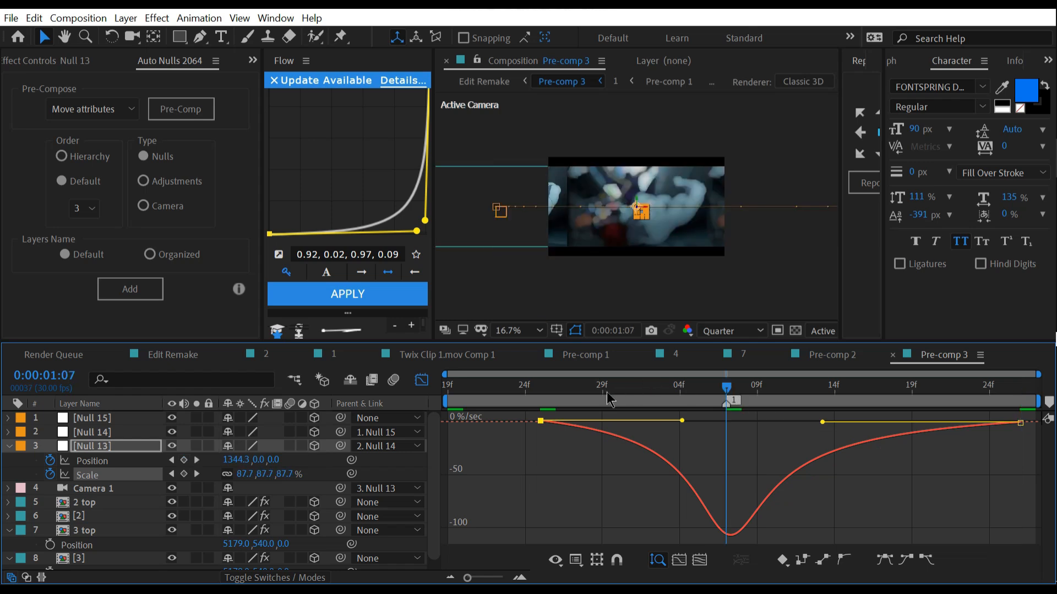
pyautogui.hotkey('shift', 'F3')
pyautogui.press('space')
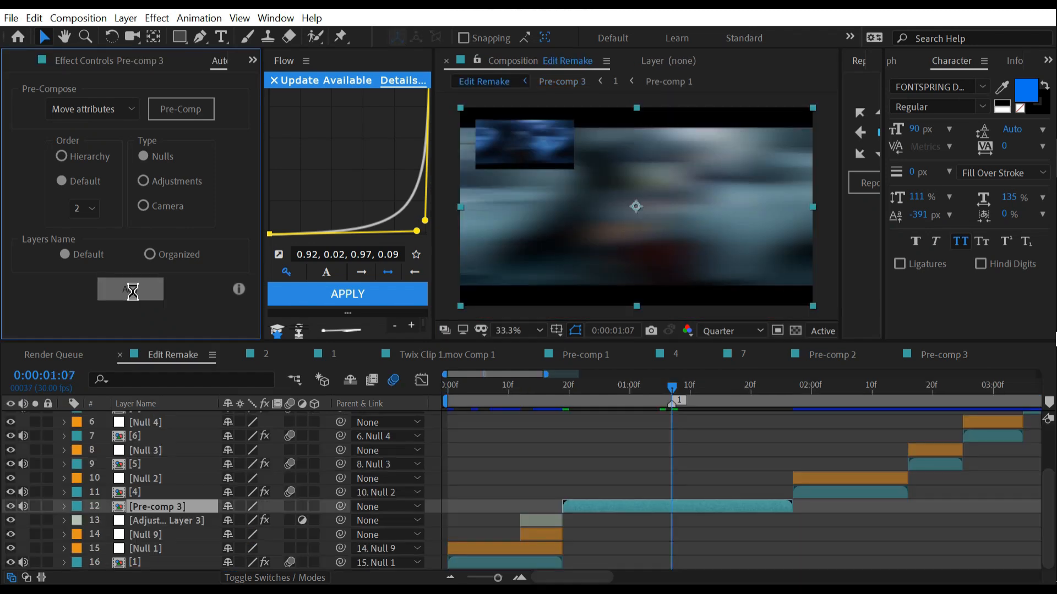
# Add two parented nulls above Pre-comp 3 in Edit Remake and animate Null 16's Scale from 400% at 0:00:00:19 to 100% at 0:00:01:07.
pyautogui.click(129, 288)
pyautogui.scroll(-2, 550, 435)
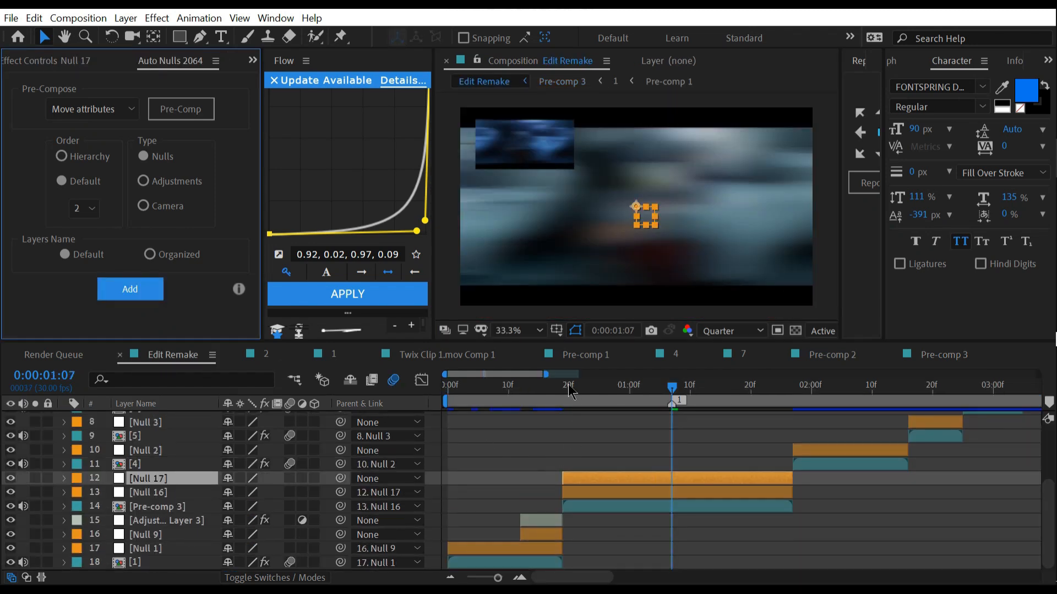
pyautogui.click(567, 384)
pyautogui.click(600, 505)
pyautogui.click(597, 490)
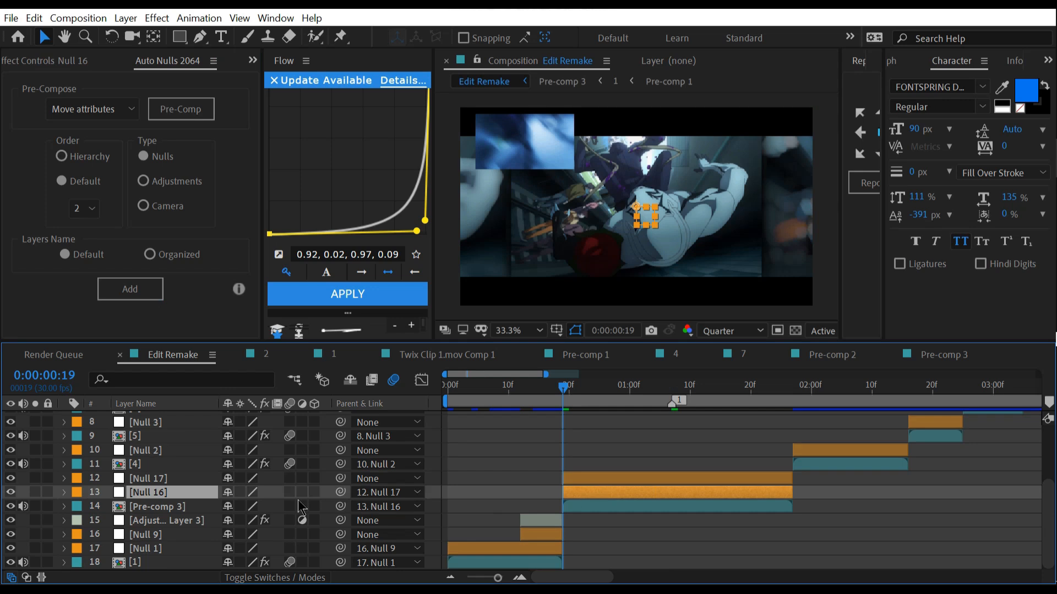
pyautogui.hotkey('alt', 'shift', 's')
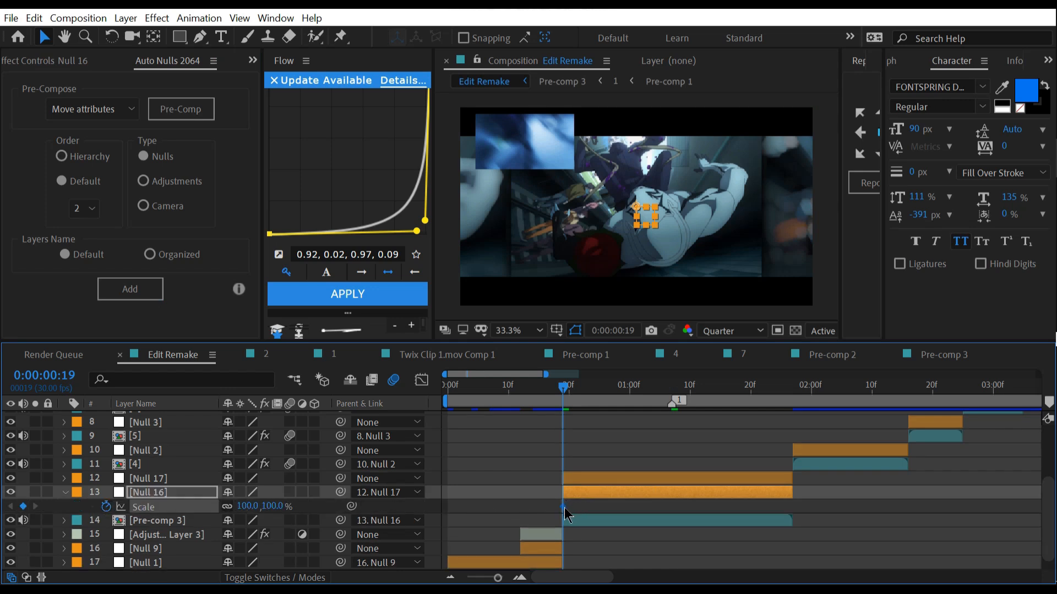
pyautogui.moveTo(593, 506); pyautogui.dragTo(672, 506)
pyautogui.click(273, 506)
pyautogui.press('Return')
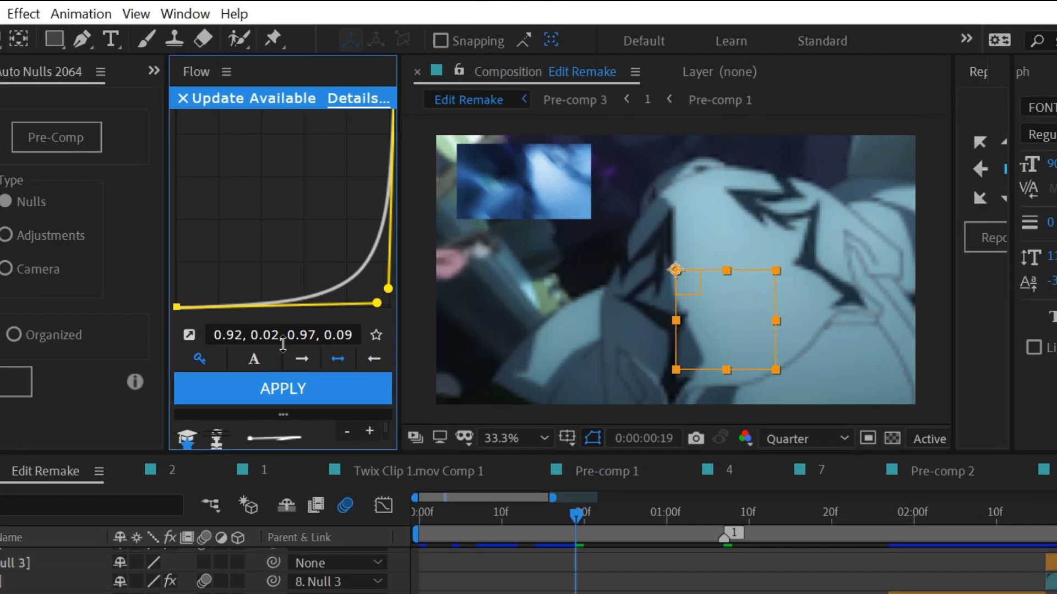
# Apply Flow's IN preset curve (0.04, 0.40, 0.08, 0.97) to Null 16's Scale keyframes.
pyautogui.click(347, 312)
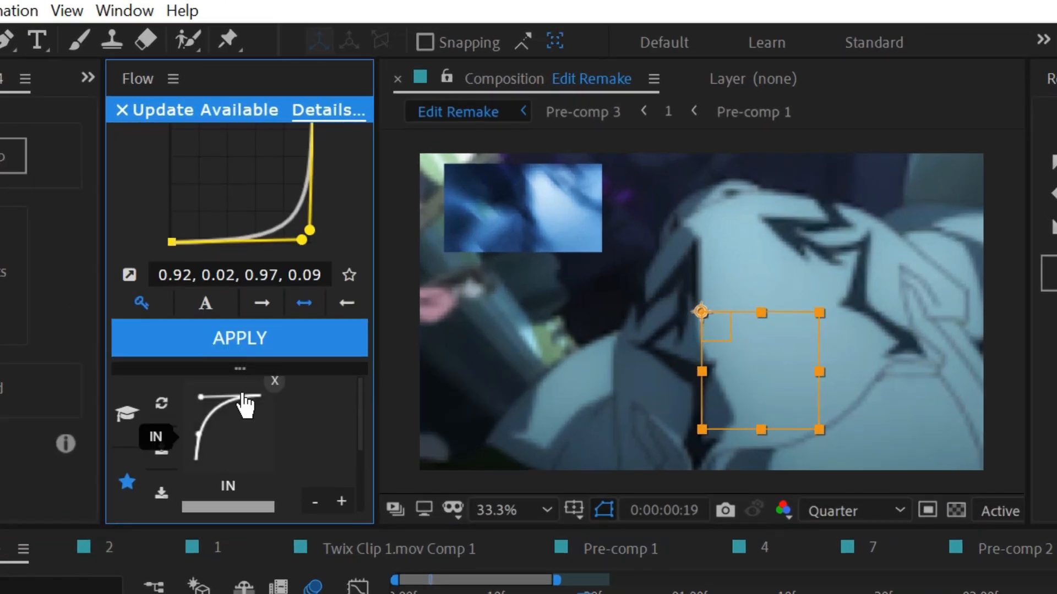
pyautogui.moveTo(240, 368); pyautogui.dragTo(237, 337)
pyautogui.click(204, 489)
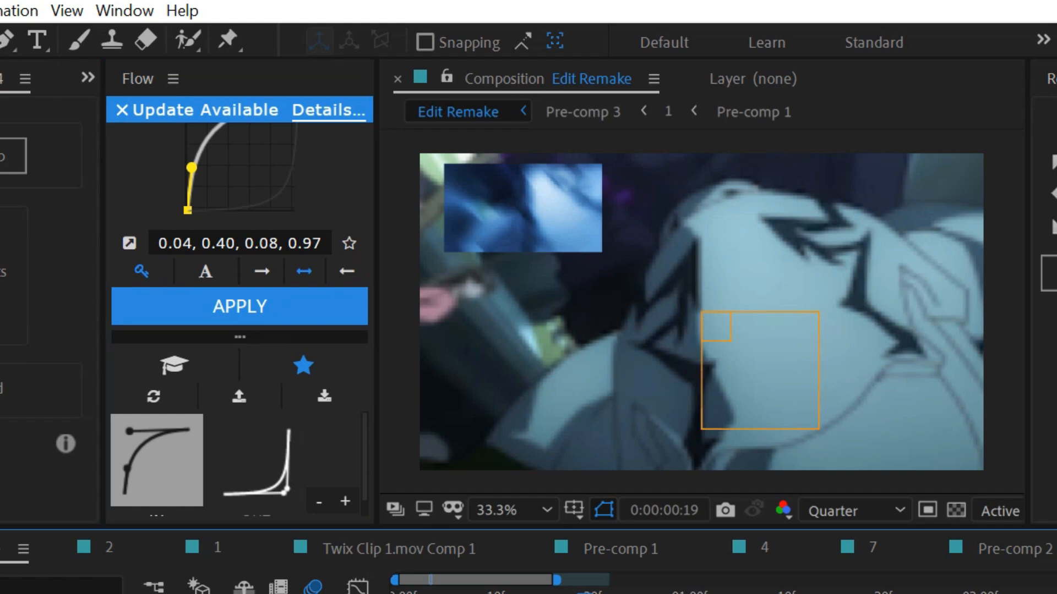
pyautogui.click(271, 305)
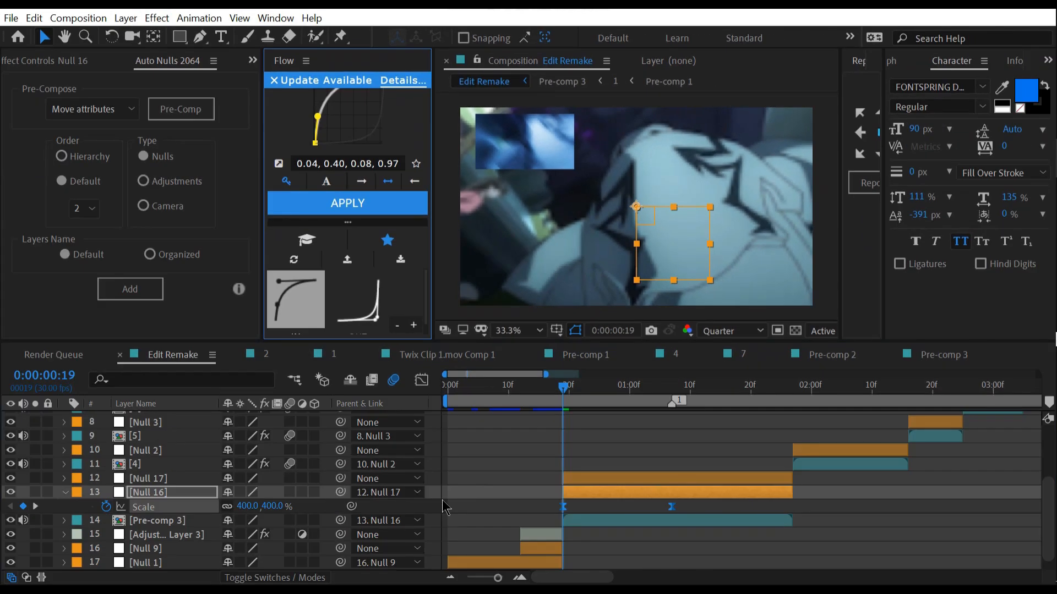
# Add an adjustment layer above Pre-comp 3 starting at 0:00:00:19 and trim its end to 0:00:01:07.
pyautogui.hotkey('ctrl', 'alt', 'y')
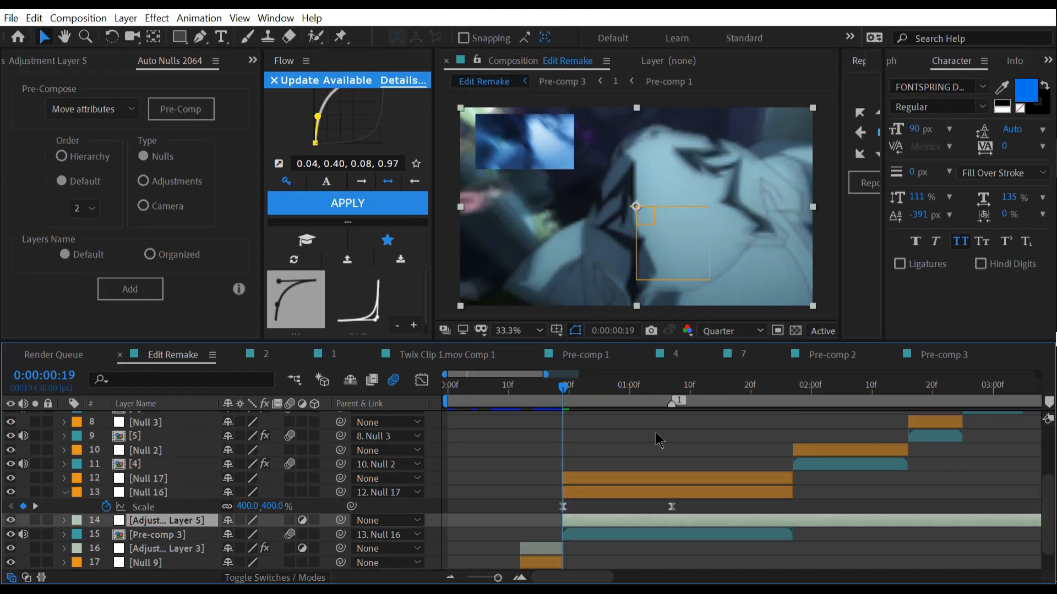
pyautogui.click(670, 387)
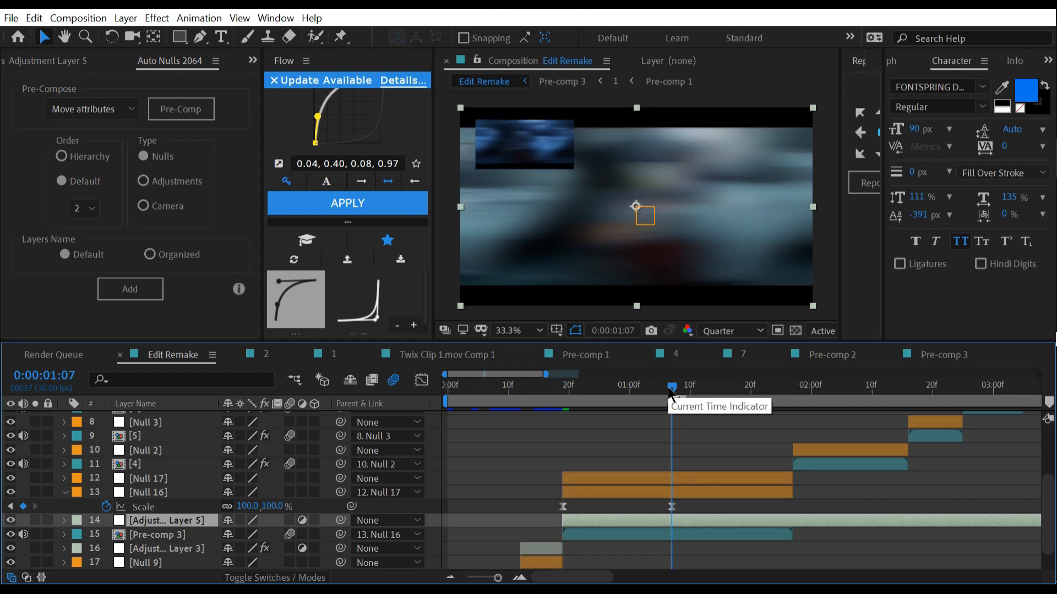
pyautogui.hotkey('alt', ']')
pyautogui.press('F2')
# Apply Optics Compensation to Adjustment Layer 5 and enable Reverse Lens Distortion.
pyautogui.click(571, 393)
pyautogui.click(599, 521)
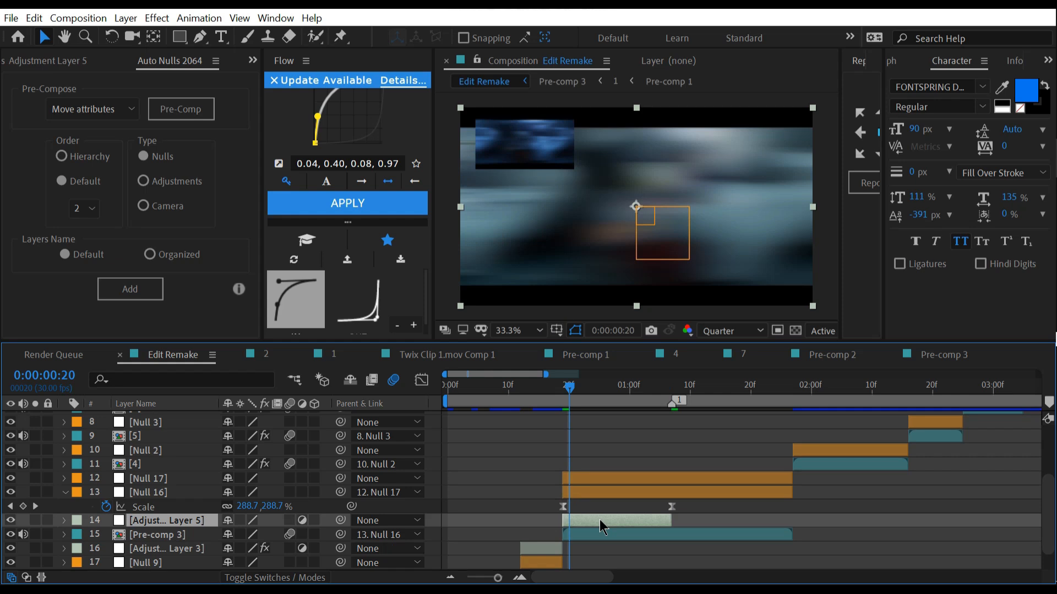
pyautogui.hotkey('ctrl', 'space')
pyautogui.write('opto')
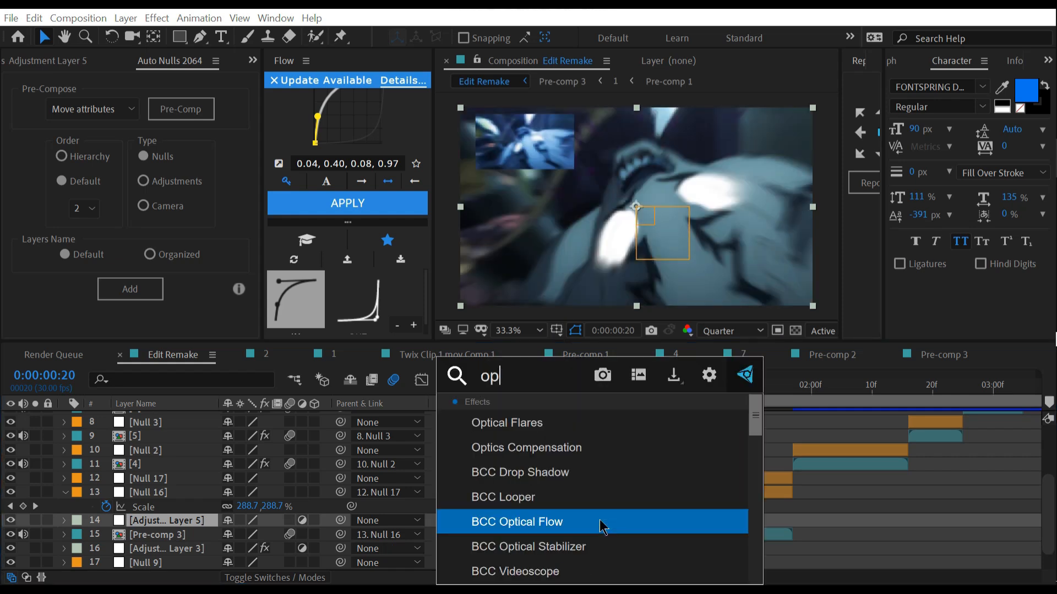
pyautogui.press('BackSpace')
pyautogui.press('Down')
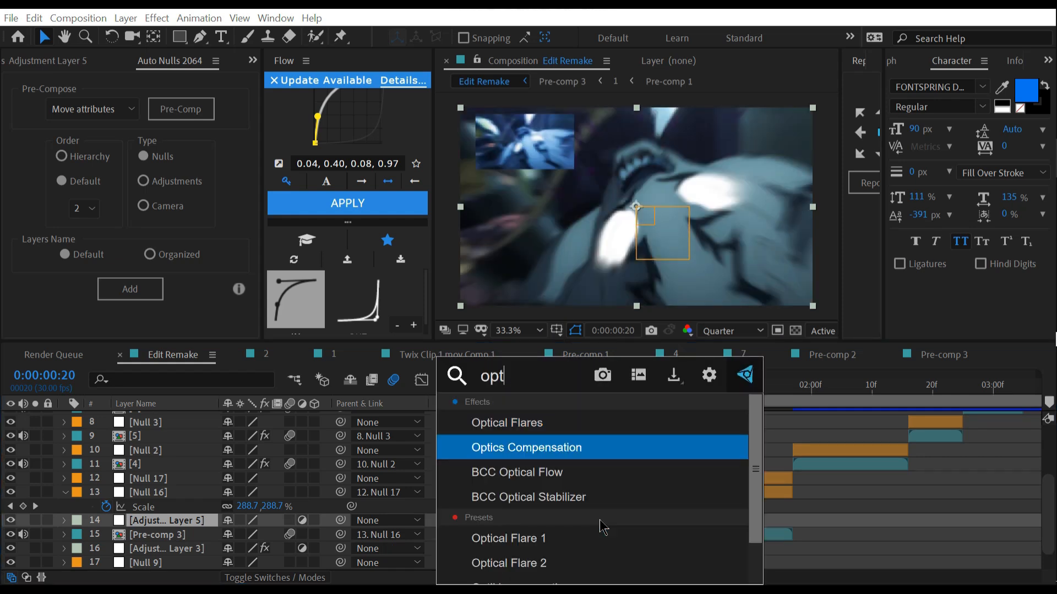
pyautogui.press('Return')
pyautogui.click(149, 124)
# Keyframe Adjustment Layer 5's Field of View from 120 at 0:00:00:19 to 0 at 0:00:01:07 and easy-ease both keyframes.
pyautogui.click(150, 109)
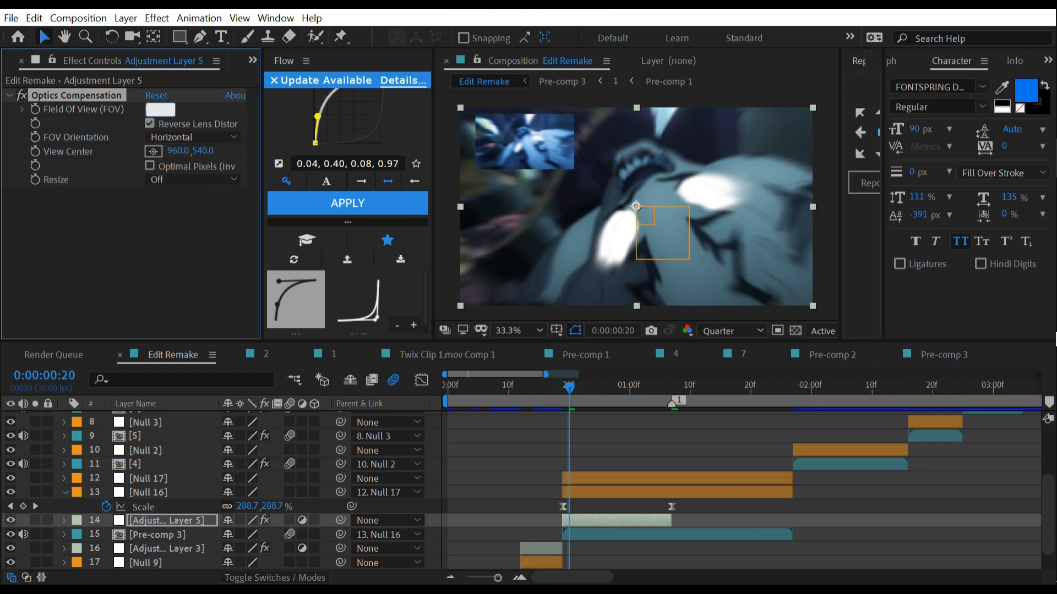
pyautogui.write('0')
pyautogui.press('Return')
pyautogui.press('u')
pyautogui.moveTo(573, 550); pyautogui.dragTo(674, 549)
pyautogui.click(227, 549)
pyautogui.write('120')
pyautogui.press('Return')
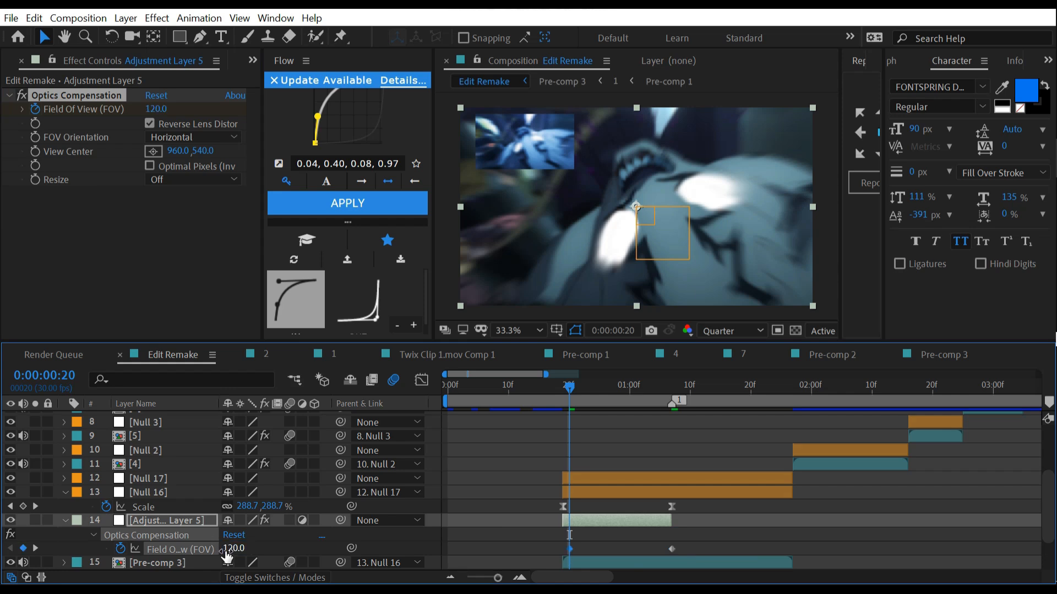
pyautogui.moveTo(569, 549); pyautogui.dragTo(563, 550)
pyautogui.moveTo(697, 544); pyautogui.dragTo(546, 569)
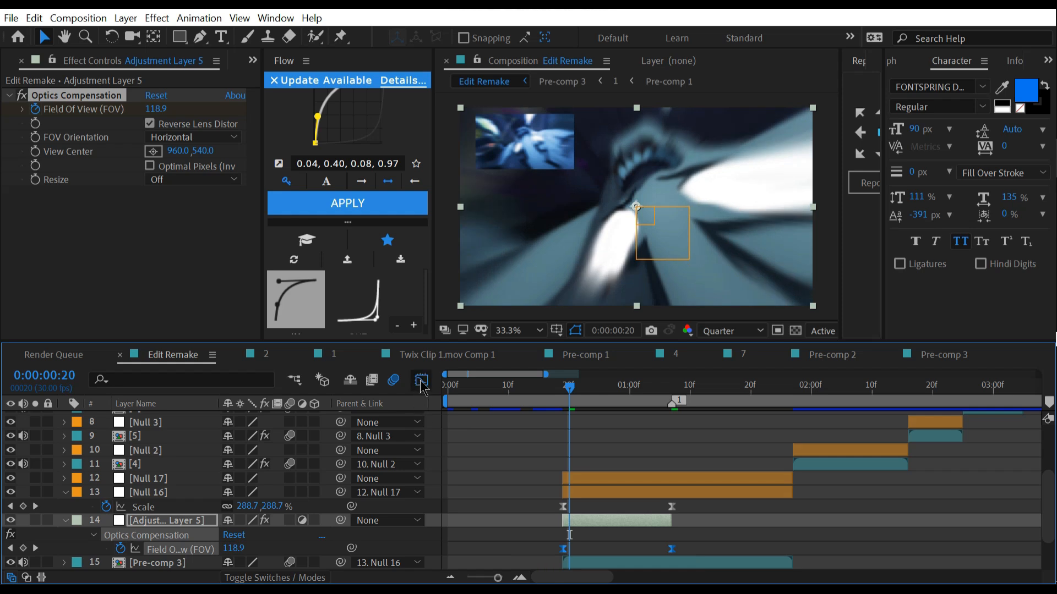
# Shape the Field of View value graph to drop steeply from the first keyframe and settle gradually to 0.
pyautogui.click(421, 380)
pyautogui.click(588, 431)
pyautogui.moveTo(599, 422); pyautogui.dragTo(564, 522)
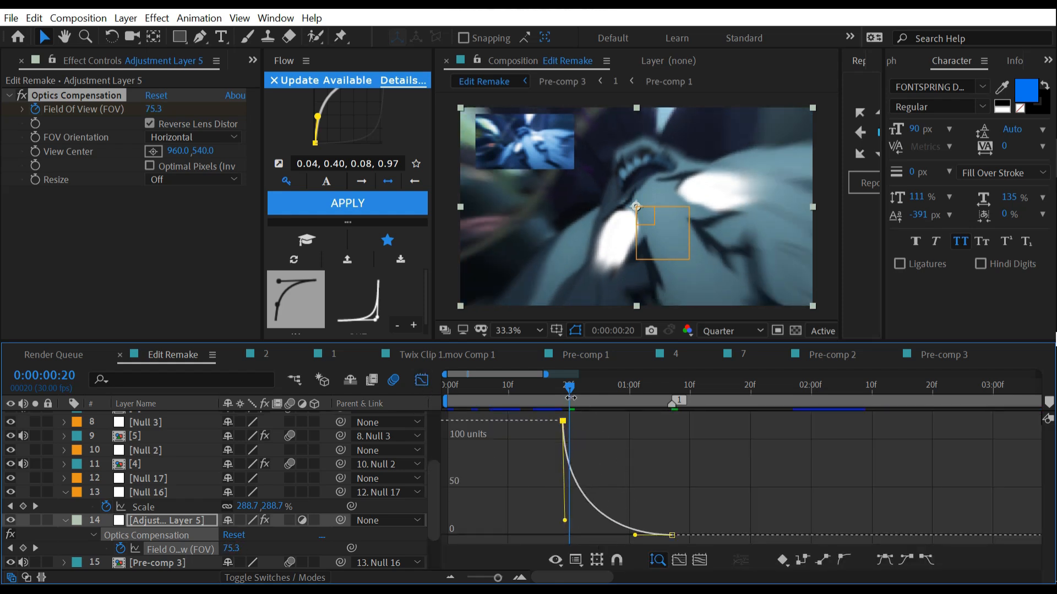
pyautogui.click(593, 388)
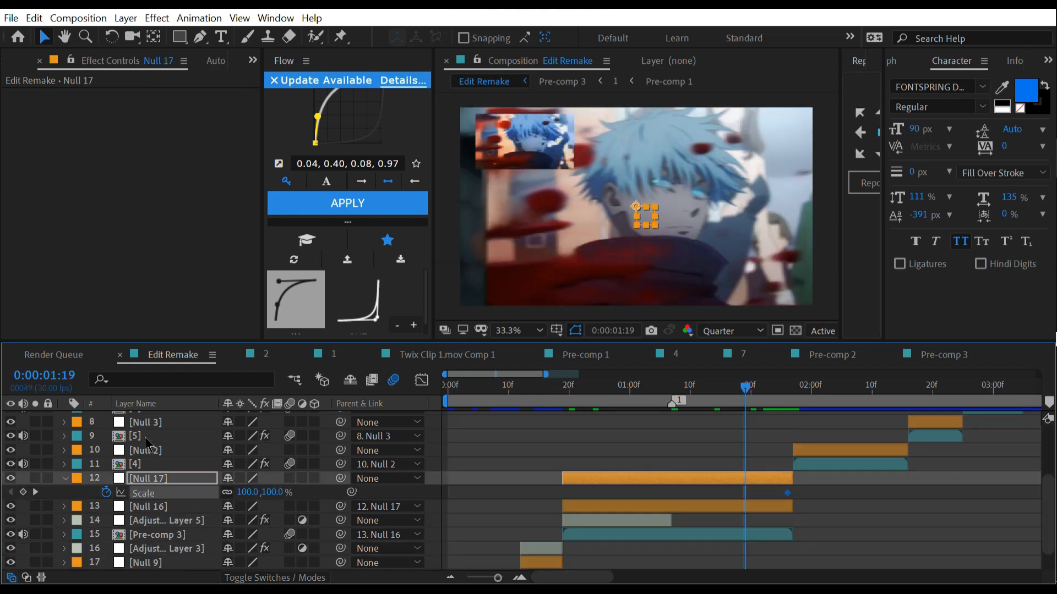
# Trim Null 17 to start at 0:00:01:19 and animate its Scale from 100% there to a negative value at 0:00:01:26.
pyautogui.click(23, 492)
pyautogui.hotkey('alt', '[')
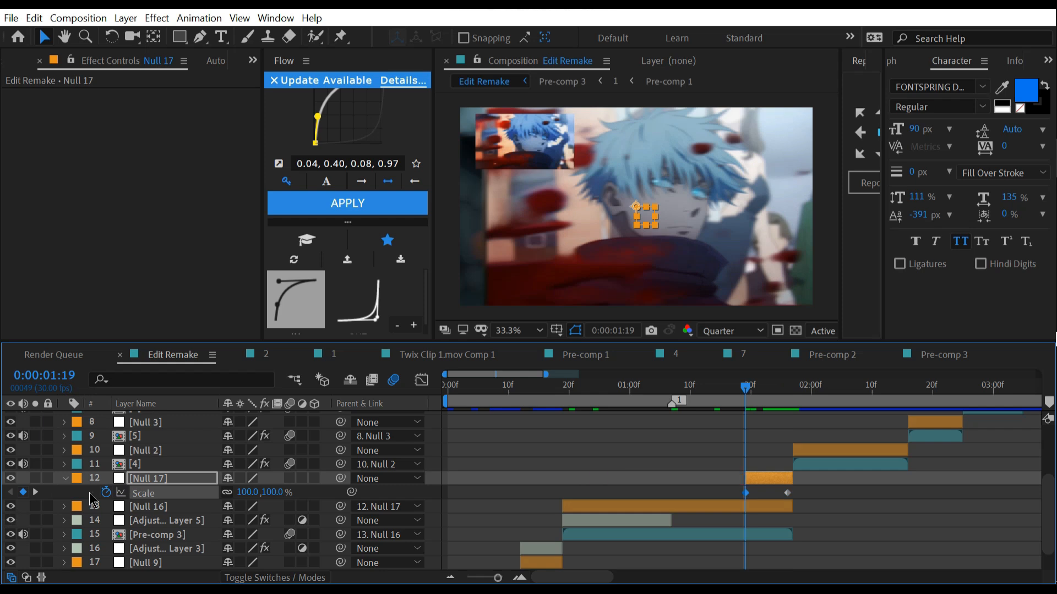
pyautogui.click(781, 387)
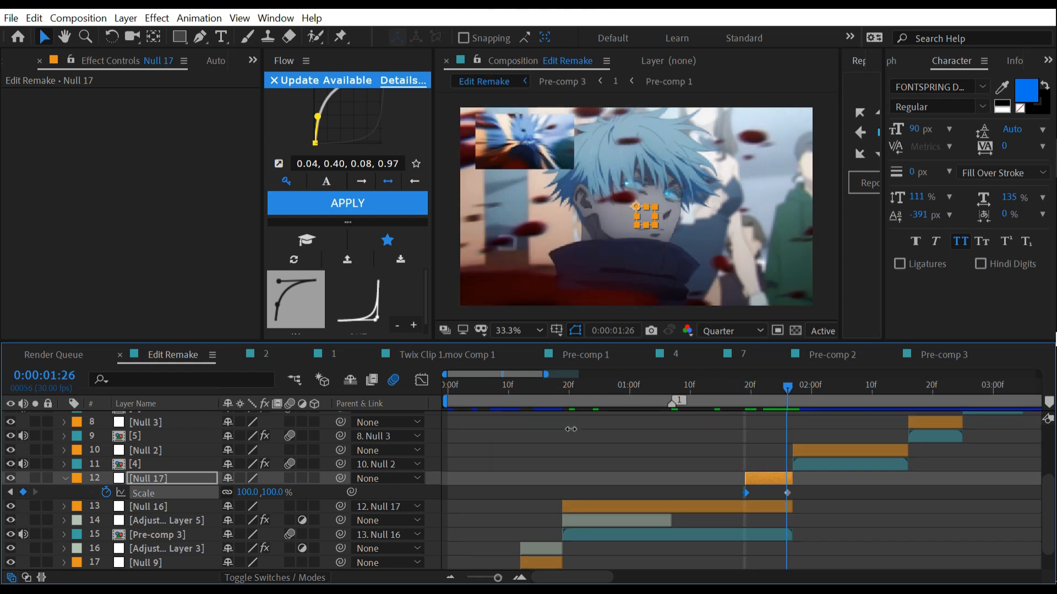
pyautogui.click(272, 492)
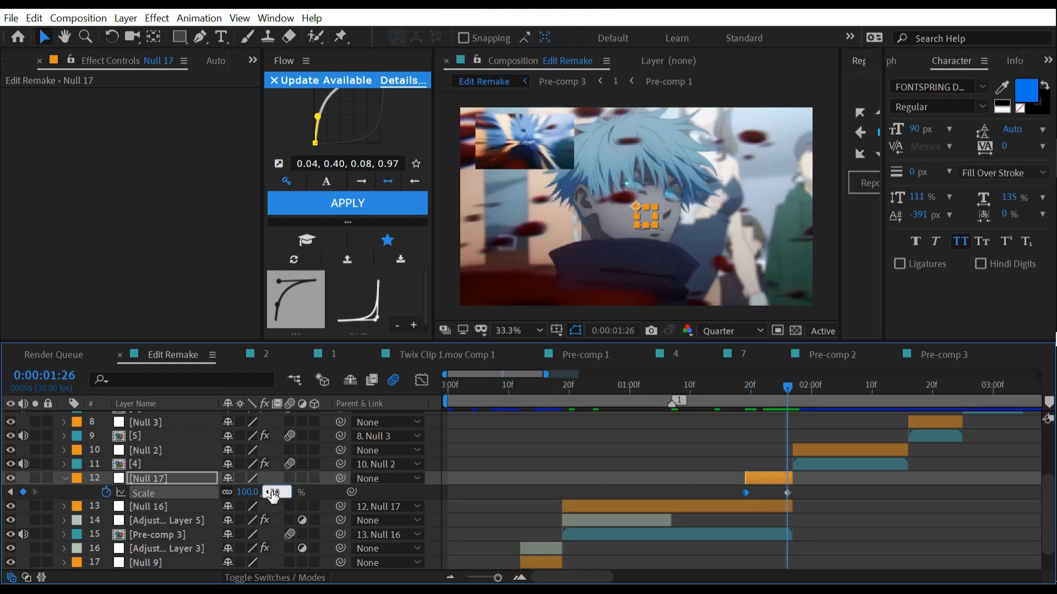
pyautogui.write('-5')
pyautogui.press('Return')
# Apply Flow's OUT curve (0.92, 0.02, 0.97, 0.09) to Null 17's Scale keyframes, placing the last one at the layer's end.
pyautogui.click(788, 492)
pyautogui.keyDown('shift'); pyautogui.click(745, 492); pyautogui.keyUp('shift')
pyautogui.click(412, 205)
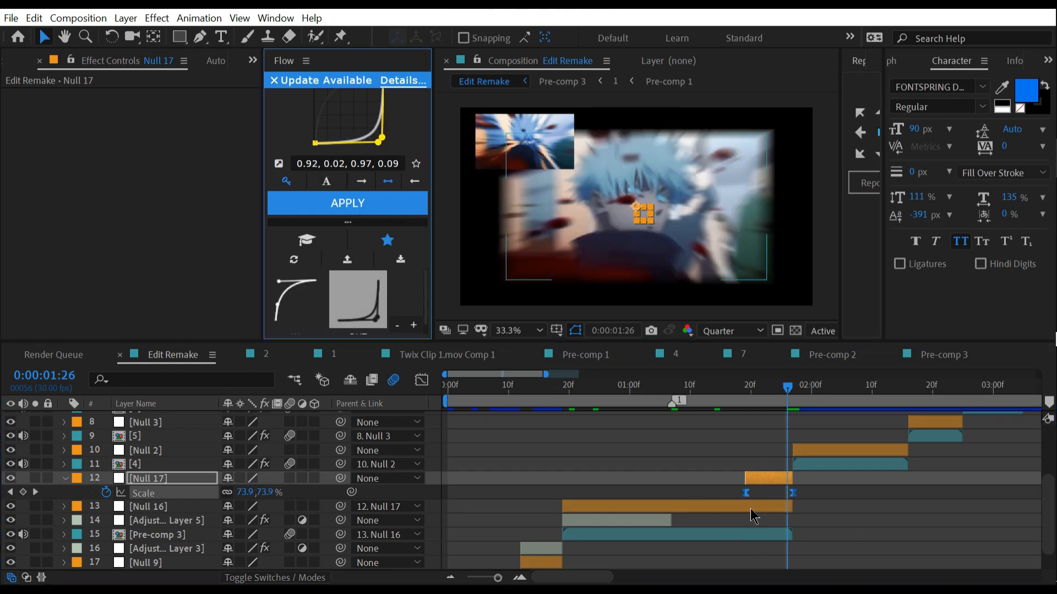
# Apply the saved cc repetile preset to Pre-comp 3, with 2000 expansion per side and Unfold tiling, and check the zoom-out frame.
pyautogui.press('j')
pyautogui.click(732, 536)
pyautogui.hotkey('ctrl', 'space')
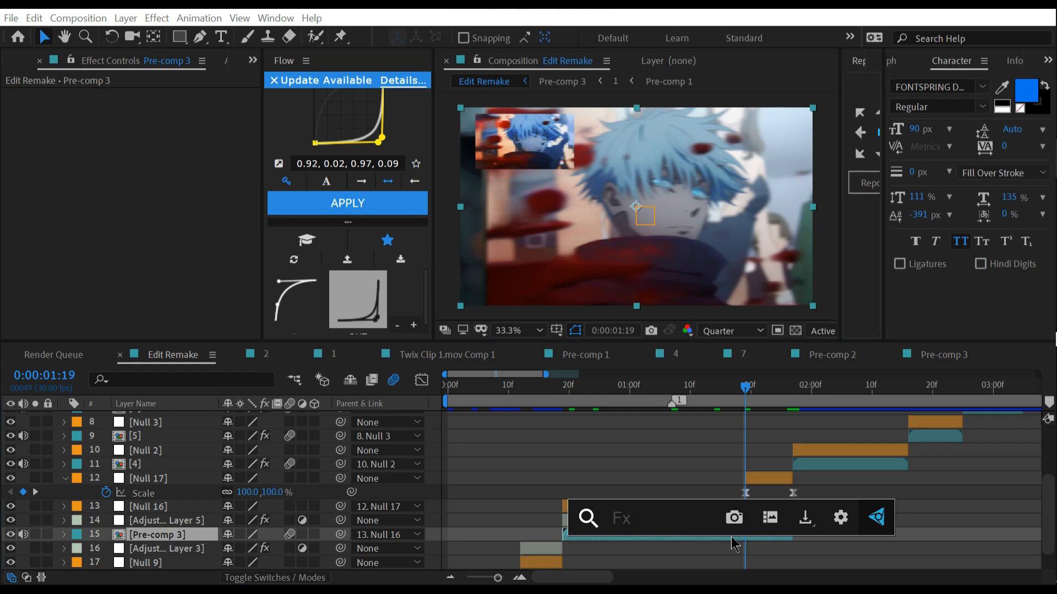
pyautogui.write('cc re')
pyautogui.press('BackSpace')
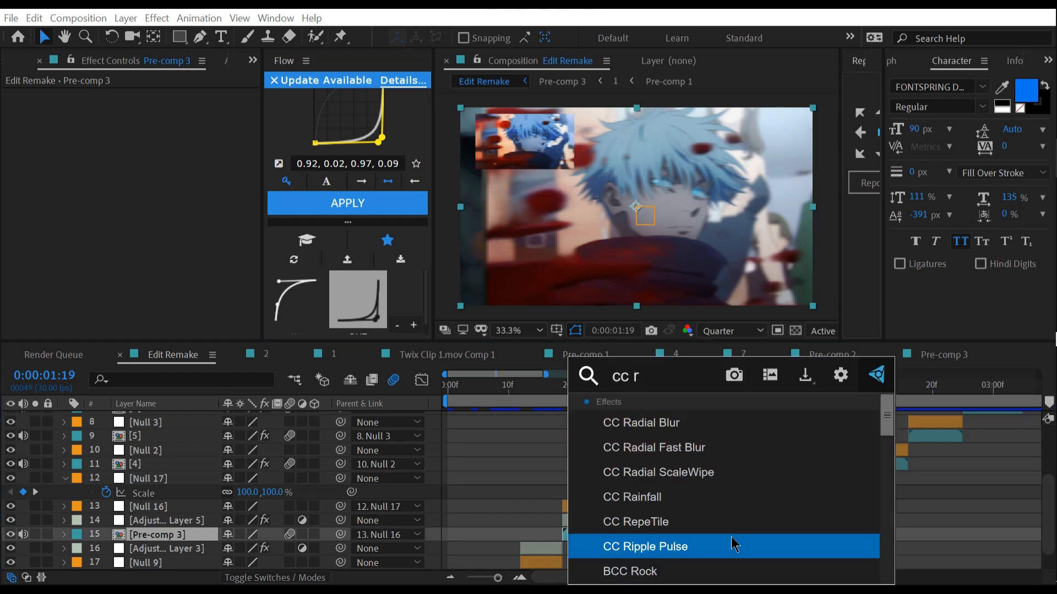
pyautogui.write('epe')
pyautogui.press('Down')
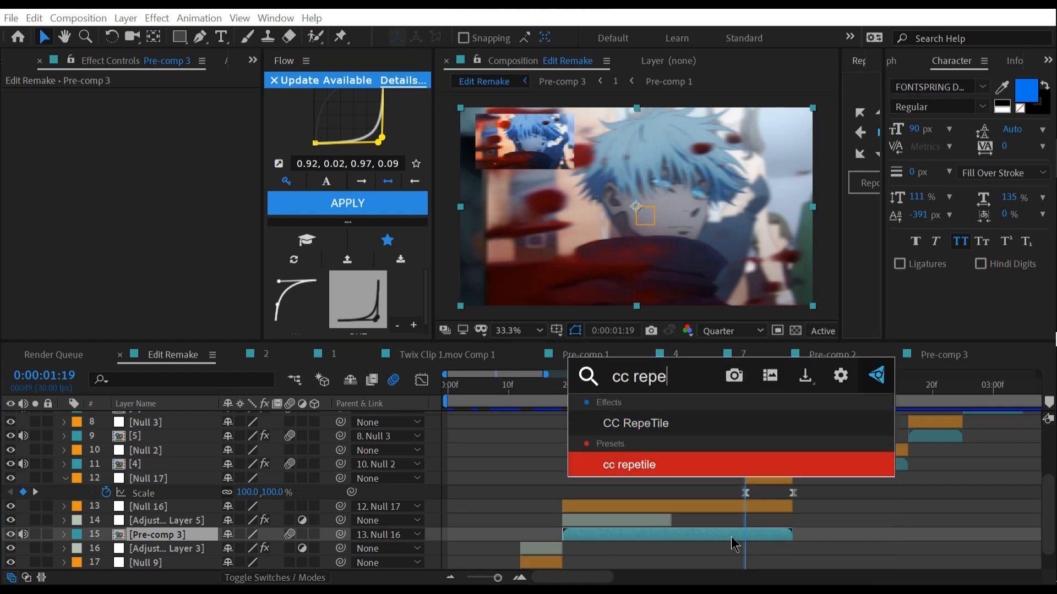
pyautogui.press('Return')
pyautogui.moveTo(762, 391); pyautogui.dragTo(788, 396)
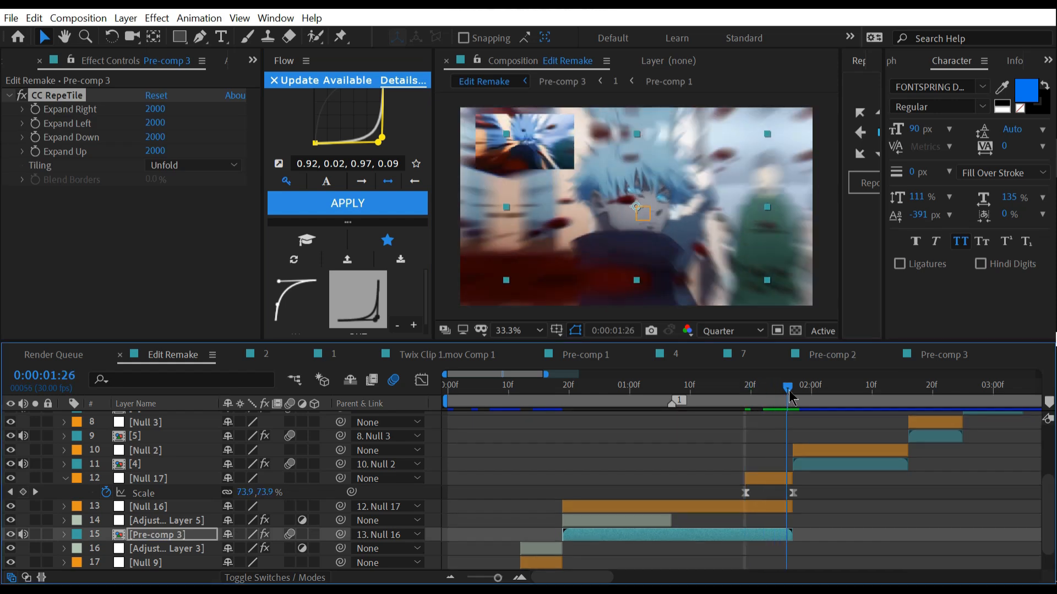
# Deselect the layers and collapse their revealed keyframe properties in the timeline.
pyautogui.click(845, 506)
pyautogui.press('u')
pyautogui.press('u')
pyautogui.press('u')
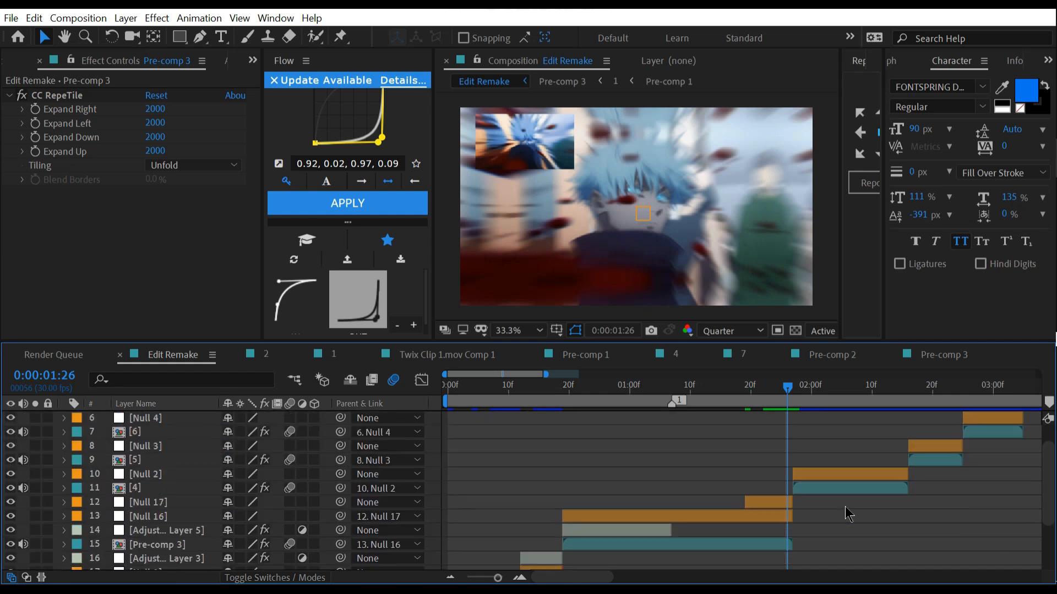
# Copy Adjustment Layer 3 with its FishEye Warp above Null 17, starting at 0:00:01:19, and extend it to Null 17's end.
pyautogui.scroll(-2, 844, 506)
pyautogui.click(541, 521)
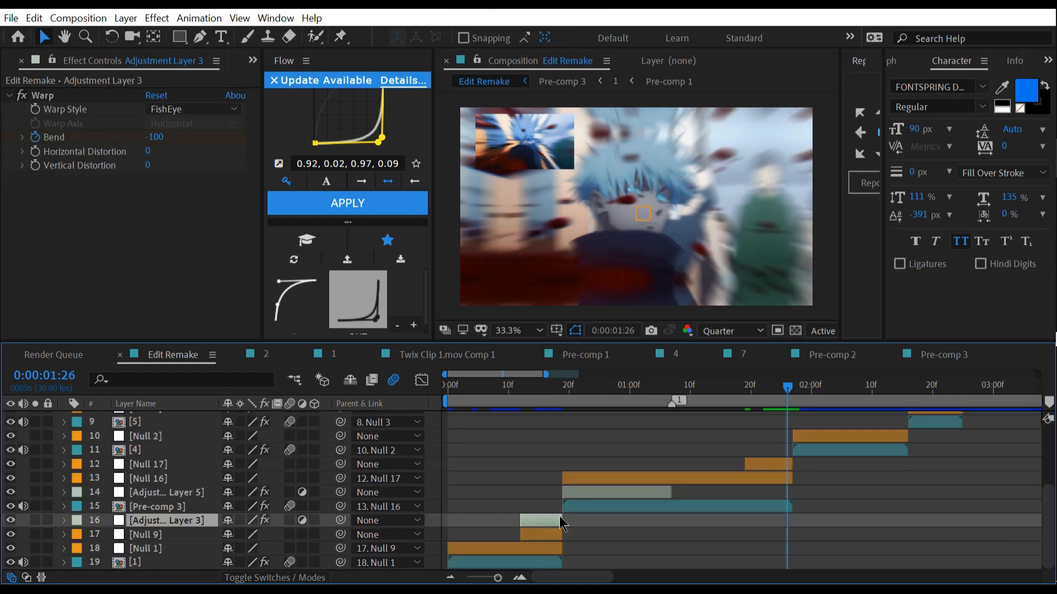
pyautogui.click(746, 392)
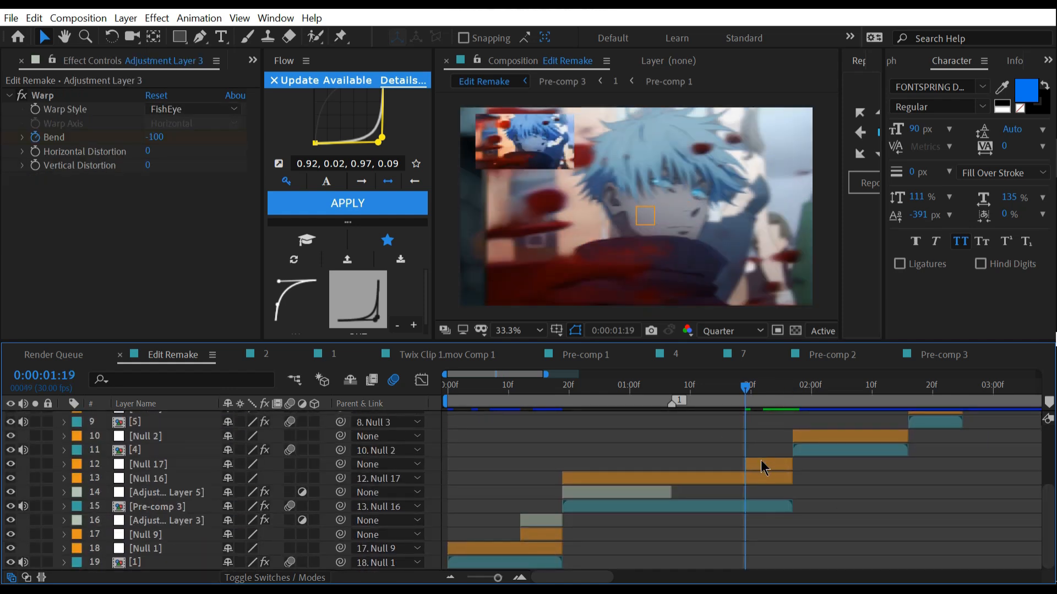
pyautogui.click(761, 461)
pyautogui.hotkey('ctrl', 'alt', 'v')
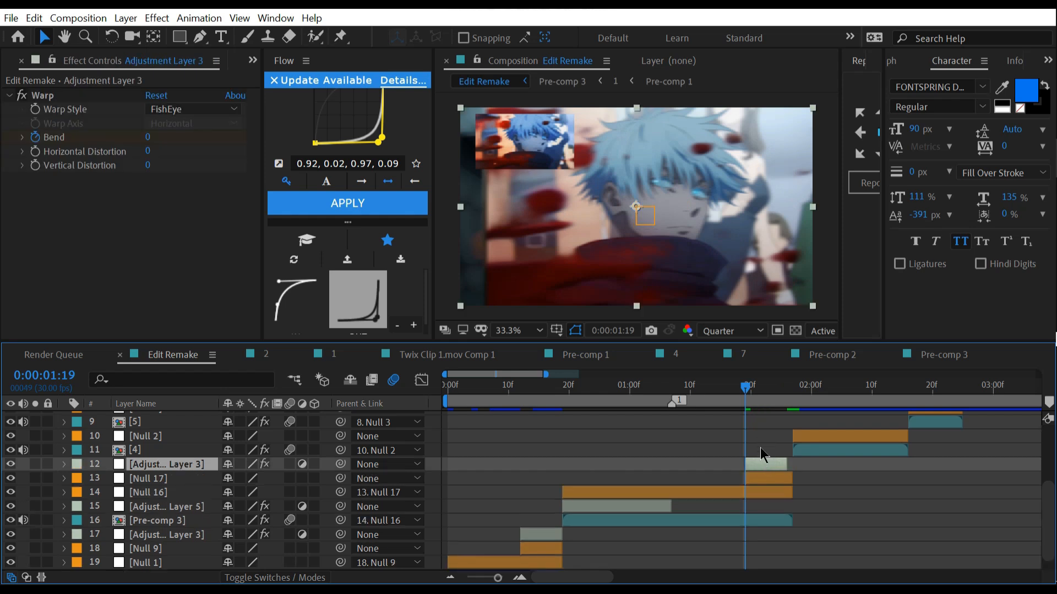
pyautogui.press('u')
pyautogui.moveTo(786, 464); pyautogui.dragTo(741, 501)
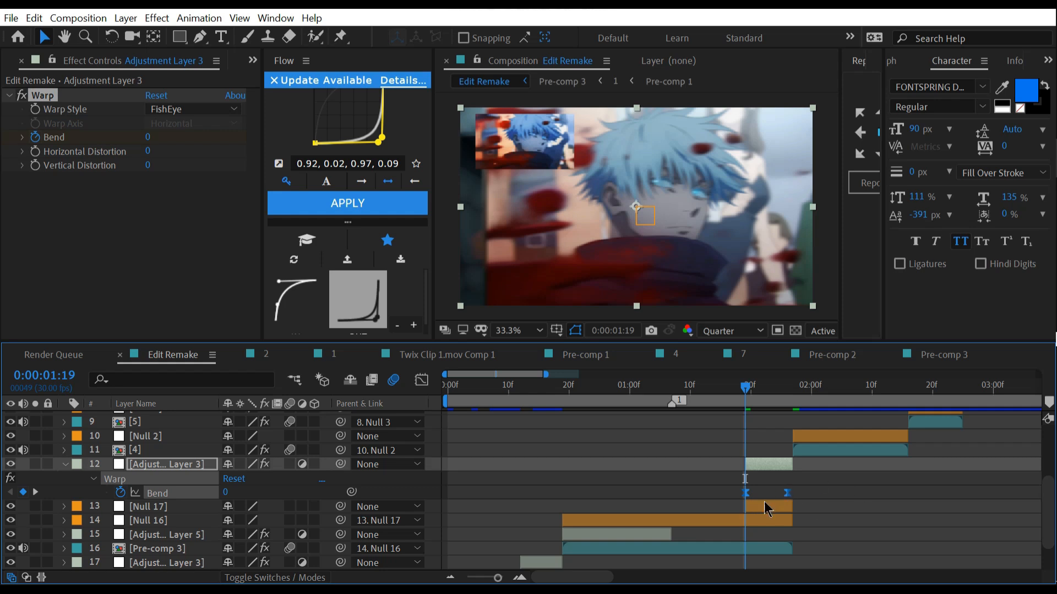
pyautogui.moveTo(777, 380); pyautogui.dragTo(794, 388)
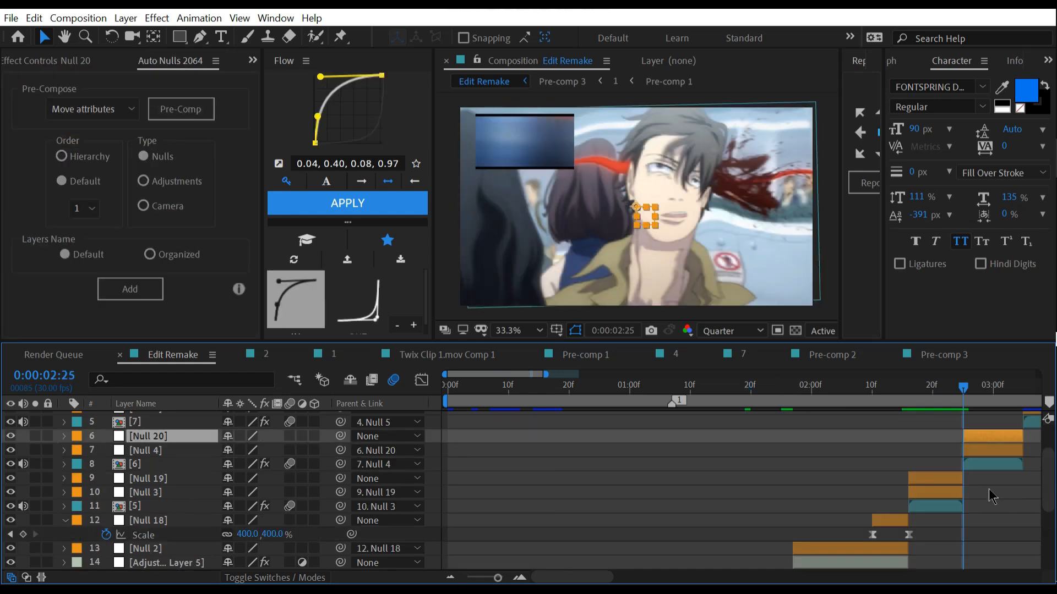
# Keyframe Null 4's Position and Scale and move both keyframes to the end of the layer.
pyautogui.click(974, 451)
pyautogui.press('p')
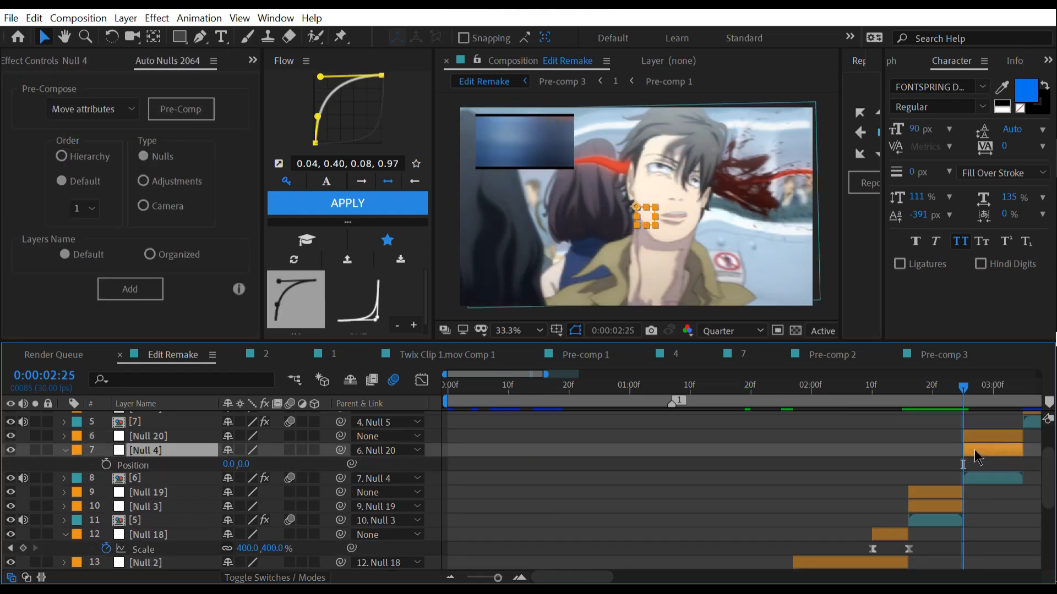
pyautogui.hotkey('shift', 's')
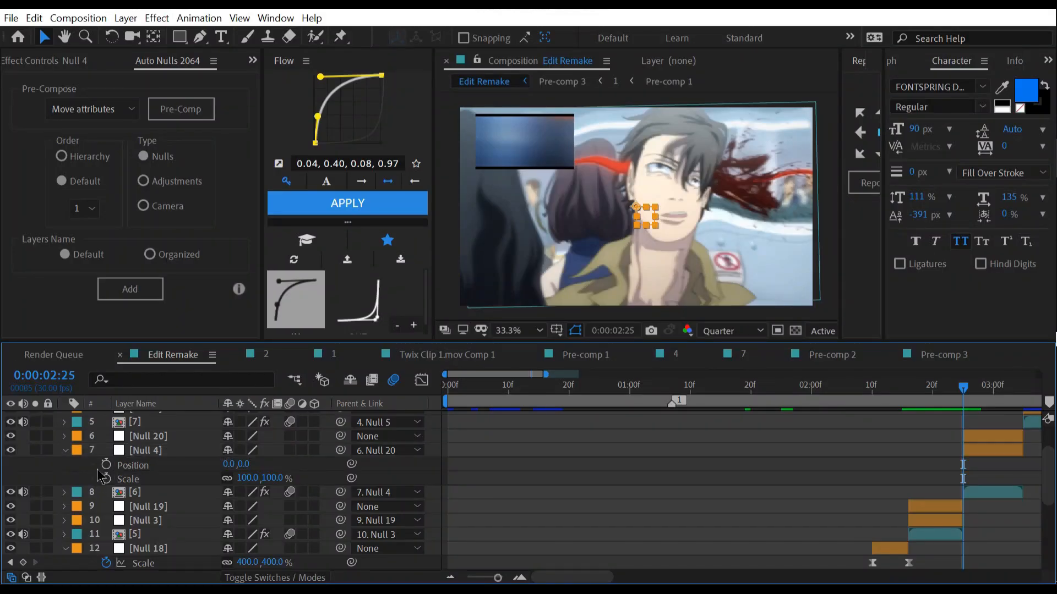
pyautogui.click(106, 465)
pyautogui.click(105, 478)
pyautogui.moveTo(959, 484); pyautogui.dragTo(967, 483)
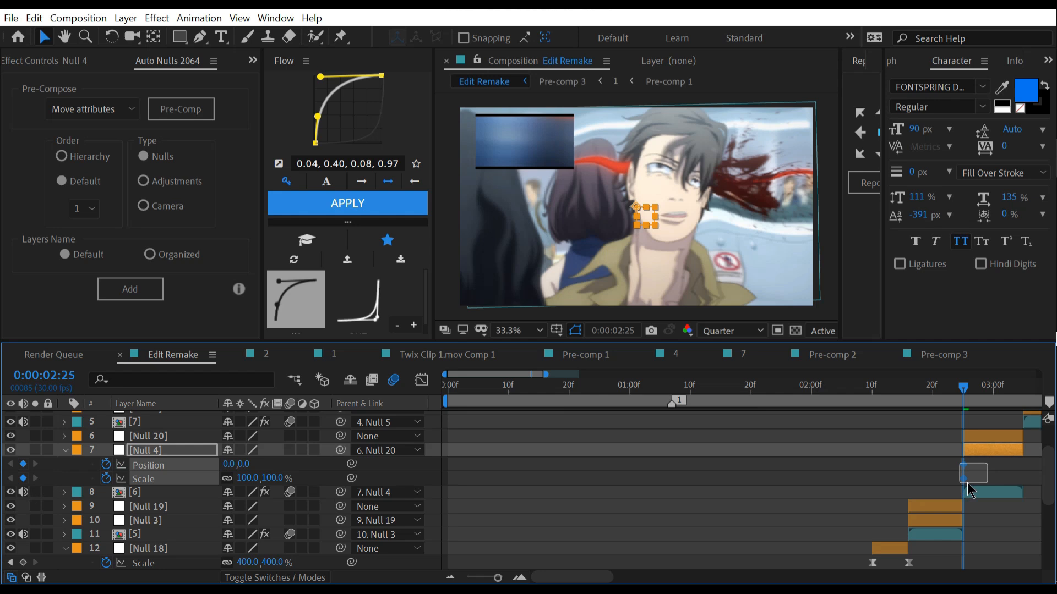
pyautogui.click(589, 508)
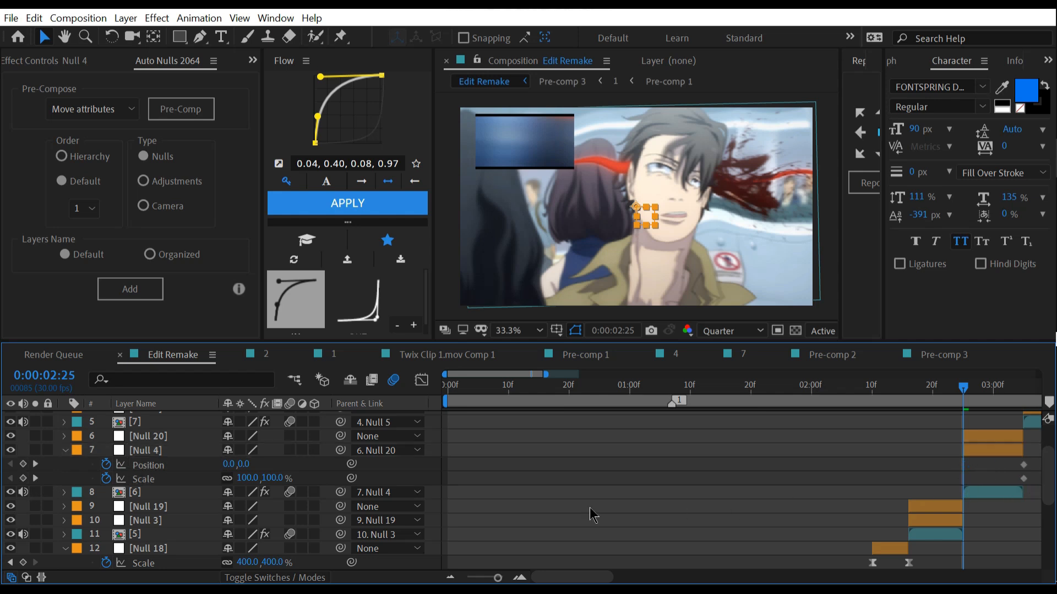
# At 0:00:02:25, set Null 4's Scale to 400% and shift it horizontally to an X Position of about 1560.
pyautogui.click(272, 478)
pyautogui.write('400')
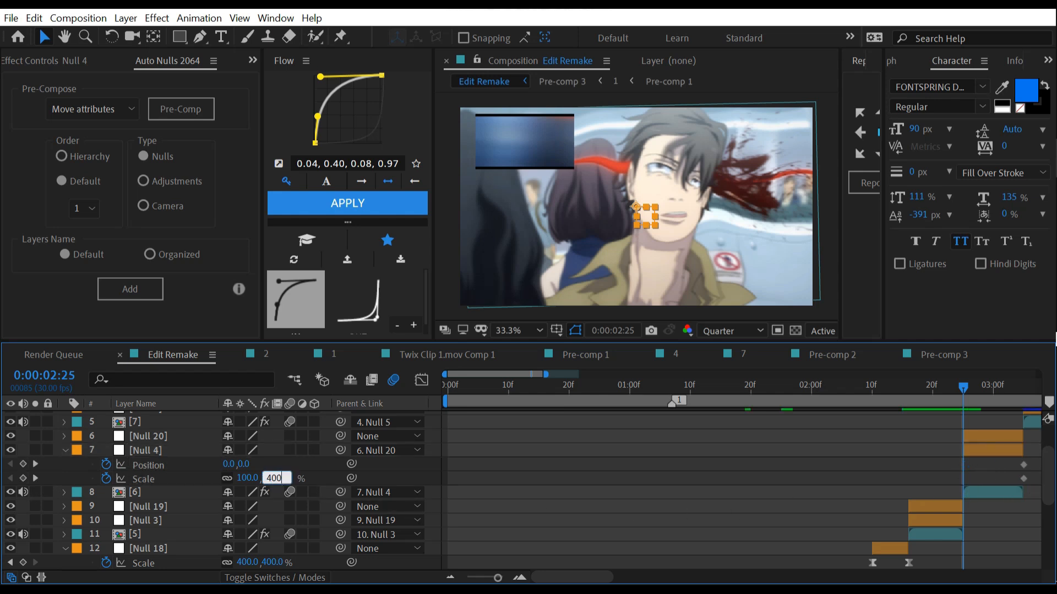
pyautogui.press('Return')
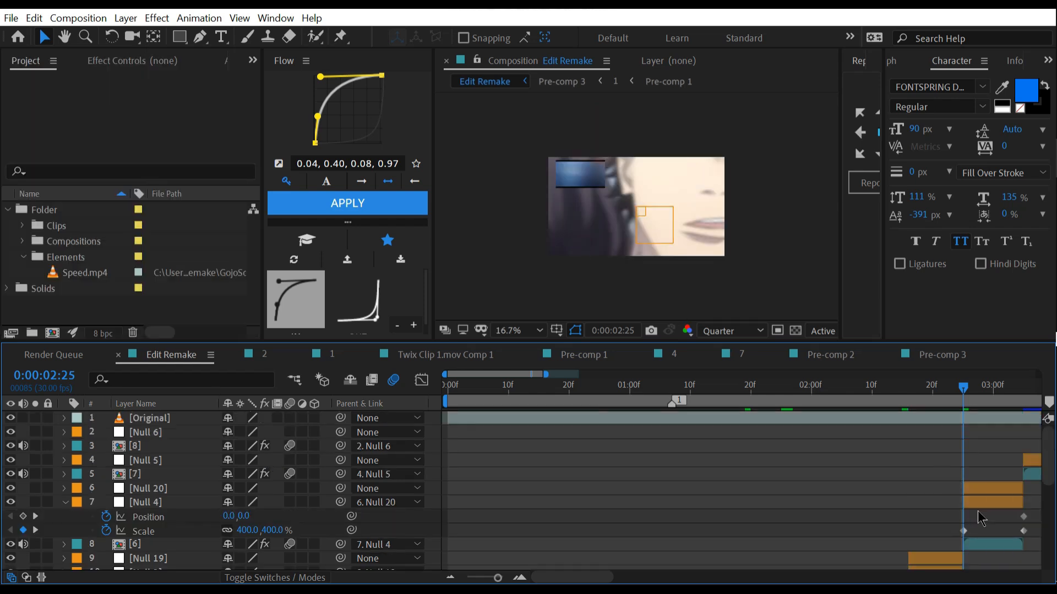
pyautogui.click(979, 506)
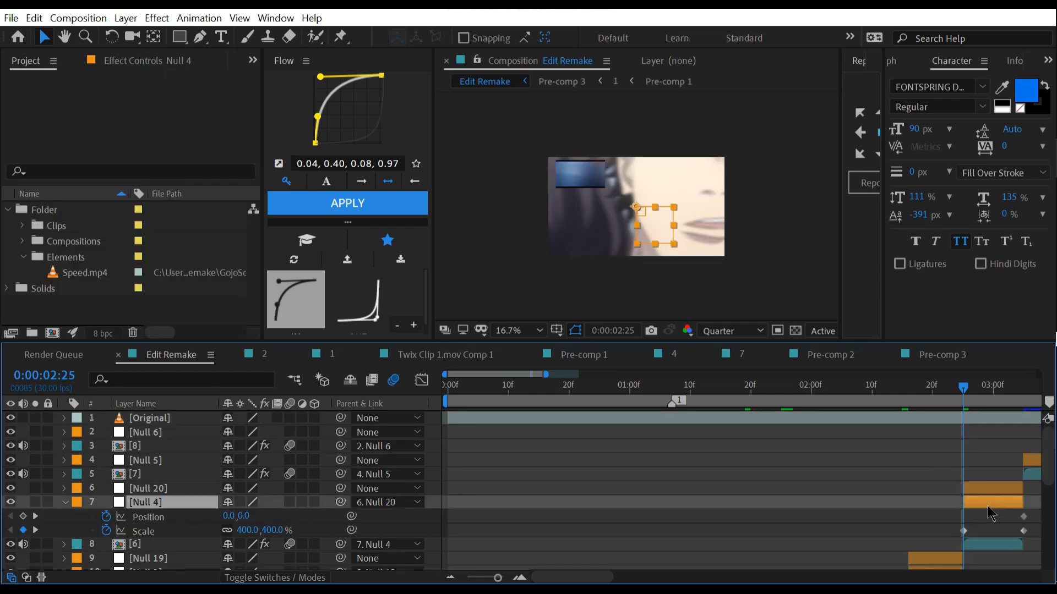
pyautogui.press(',')
pyautogui.moveTo(642, 217); pyautogui.dragTo(717, 216)
# Apply Flow's 0.04, 0.40, 0.08, 0.97 curve to all Position and Scale keyframes of Null 4.
pyautogui.click(924, 517)
pyautogui.moveTo(950, 526); pyautogui.dragTo(1034, 545)
pyautogui.click(346, 209)
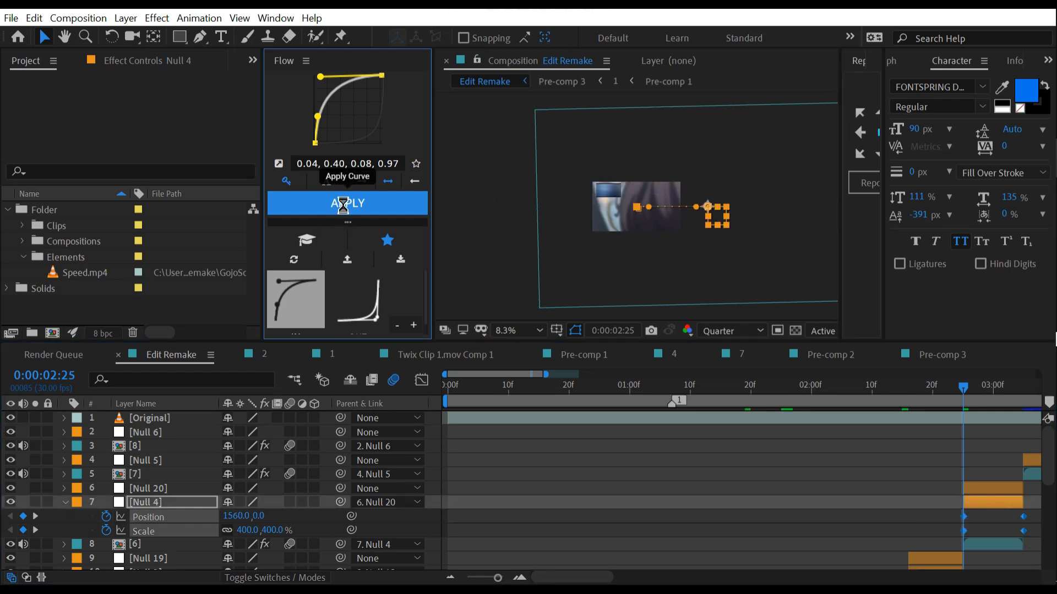
# Copy layer 5's Opacity fade keyframes to layer 6, starting at 0:00:02:27, and check the faded frame at 0:00:03:04.
pyautogui.click(1007, 546)
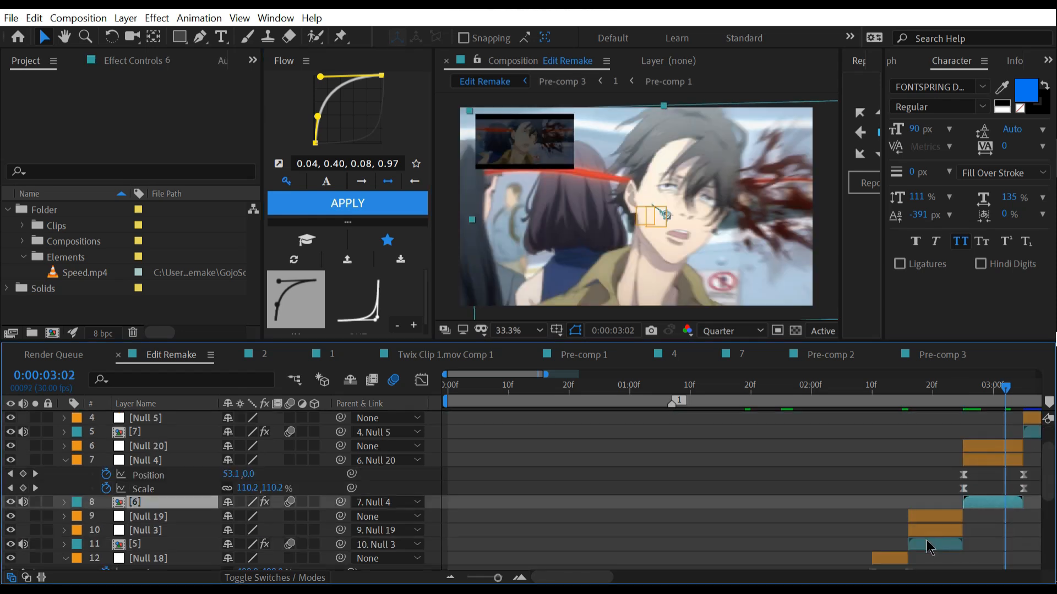
pyautogui.click(928, 545)
pyautogui.press('t')
pyautogui.scroll(-1, 940, 535)
pyautogui.moveTo(978, 523); pyautogui.dragTo(919, 515)
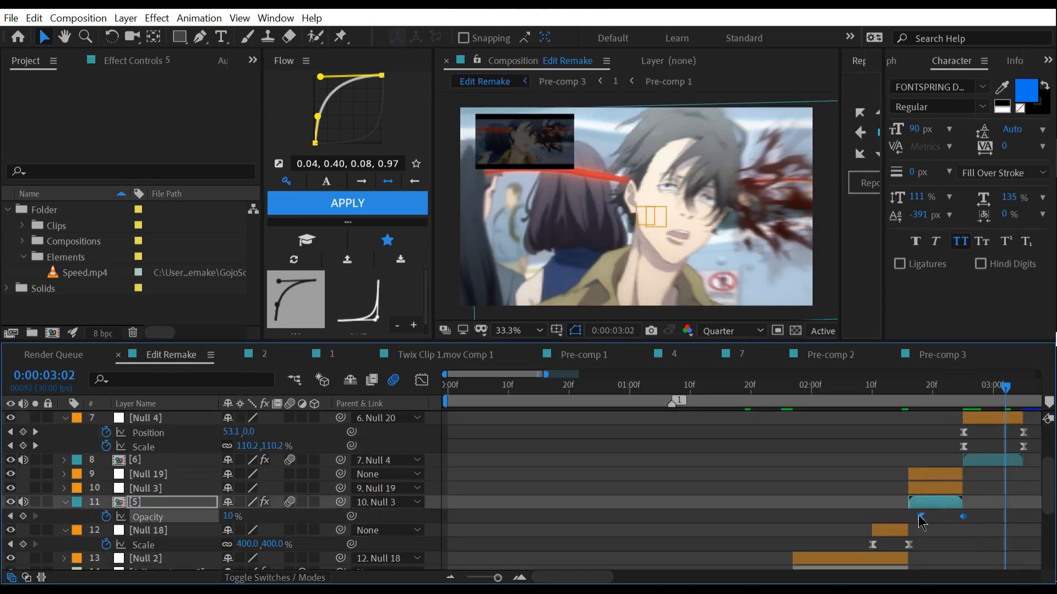
pyautogui.click(973, 387)
pyautogui.click(983, 467)
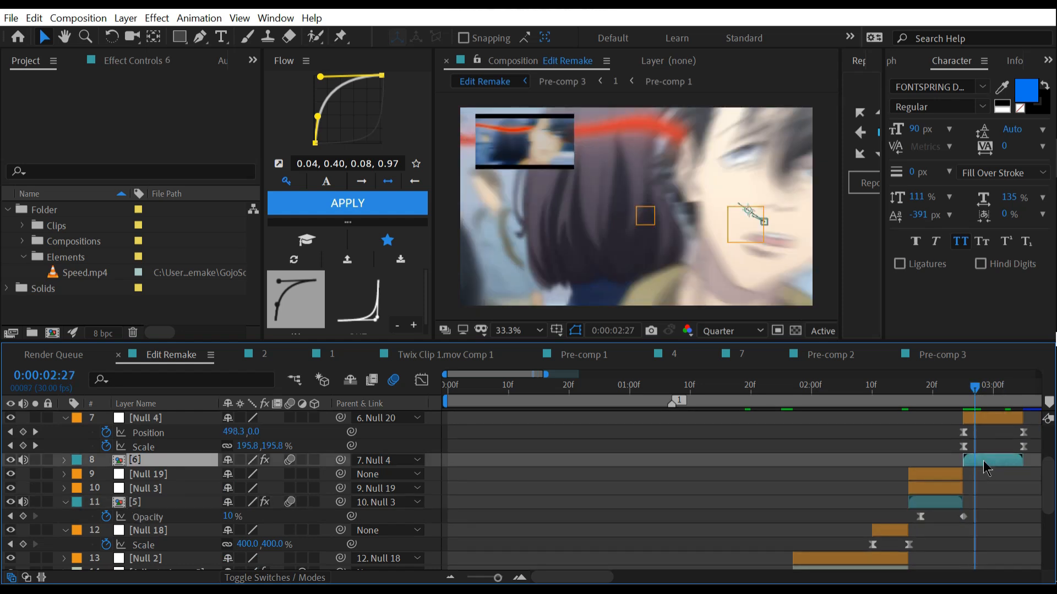
pyautogui.hotkey('ctrl', 'v')
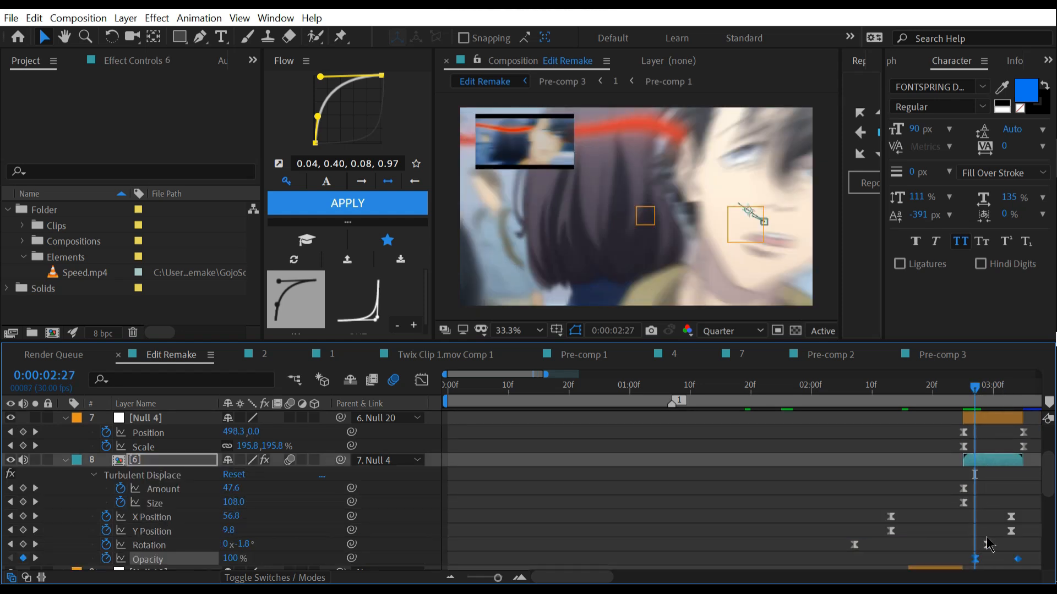
pyautogui.click(1013, 395)
pyautogui.moveTo(1014, 391); pyautogui.dragTo(1018, 393)
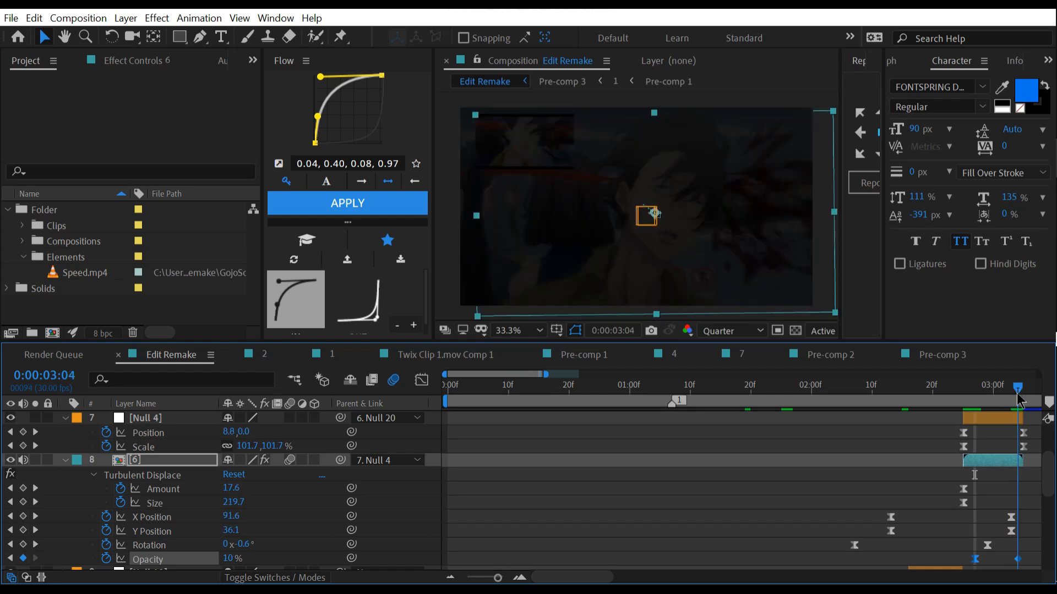
pyautogui.click(1027, 526)
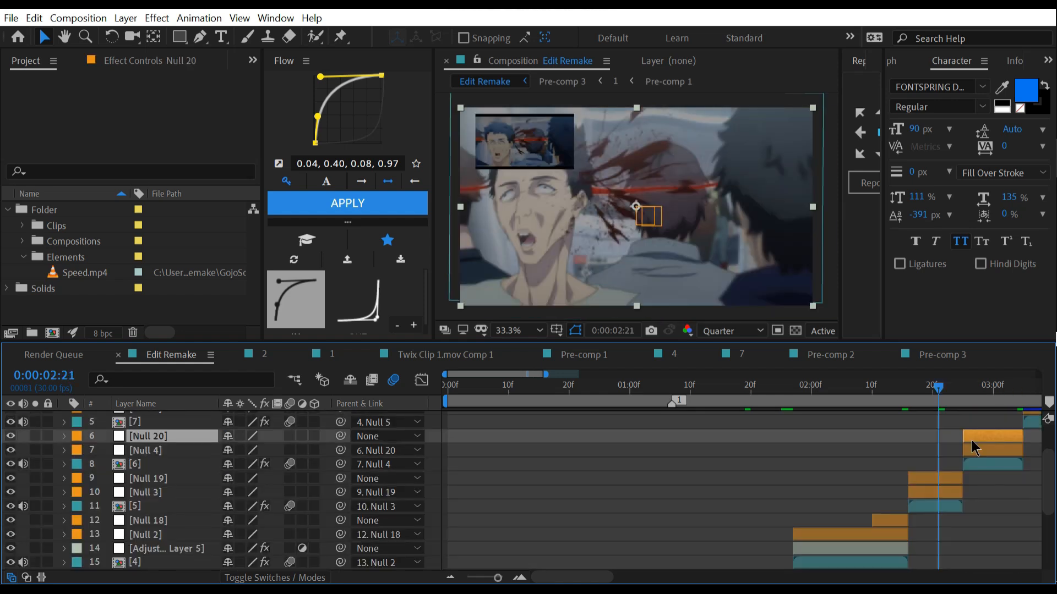
# Add an adjustment layer above Null 20 and trim it to run from 0:00:02:21 to about 0:00:03:02.
pyautogui.hotkey('ctrl', 'alt', 'y')
pyautogui.hotkey('alt', '[')
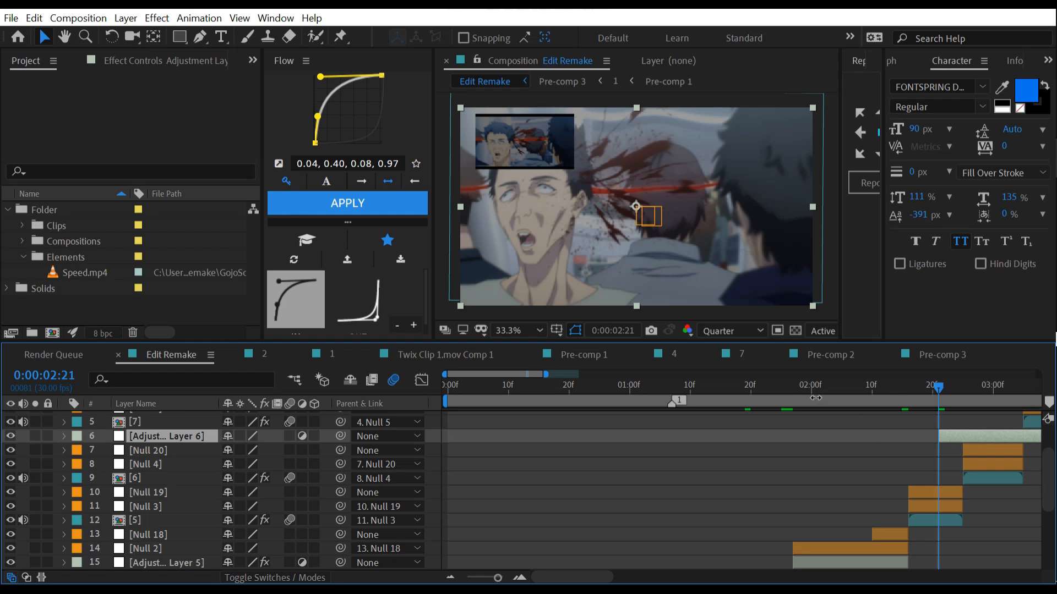
pyautogui.click(996, 392)
pyautogui.moveTo(997, 392); pyautogui.dragTo(999, 393)
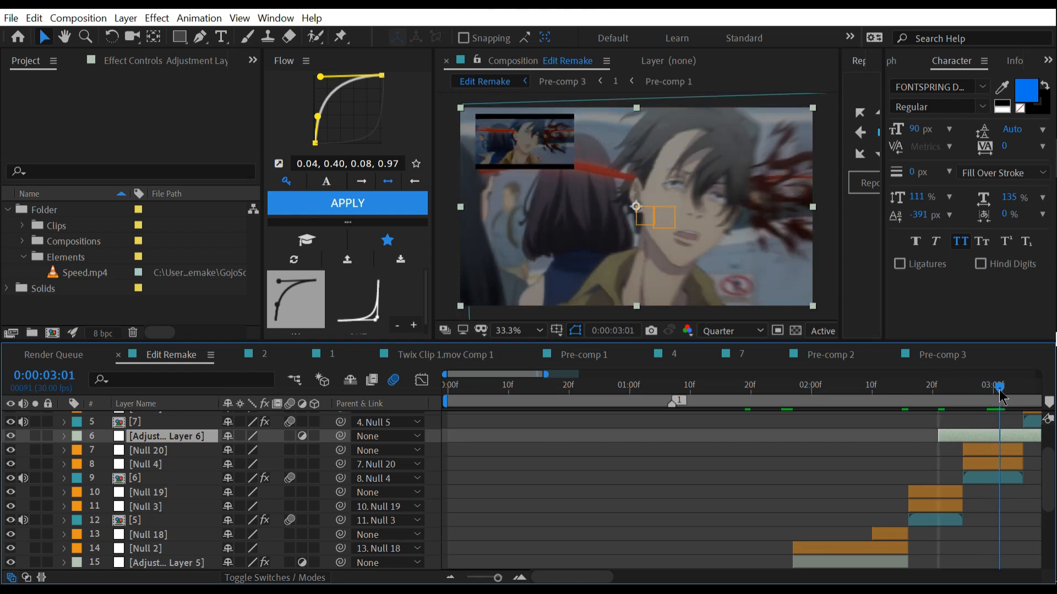
pyautogui.hotkey('alt', ']')
# Find the BCC Directional Blur effect and apply it to Adjustment Layer 6.
pyautogui.click(938, 391)
pyautogui.hotkey('ctrl', 'space')
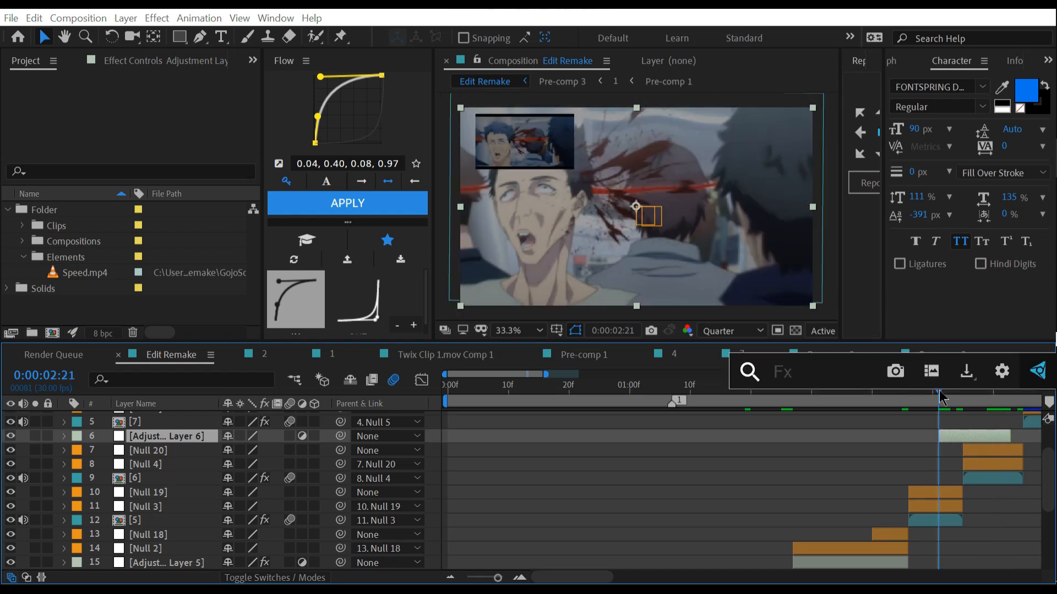
pyautogui.write('bcc done')
pyautogui.press('BackSpace')
pyautogui.press('BackSpace')
pyautogui.press('BackSpace')
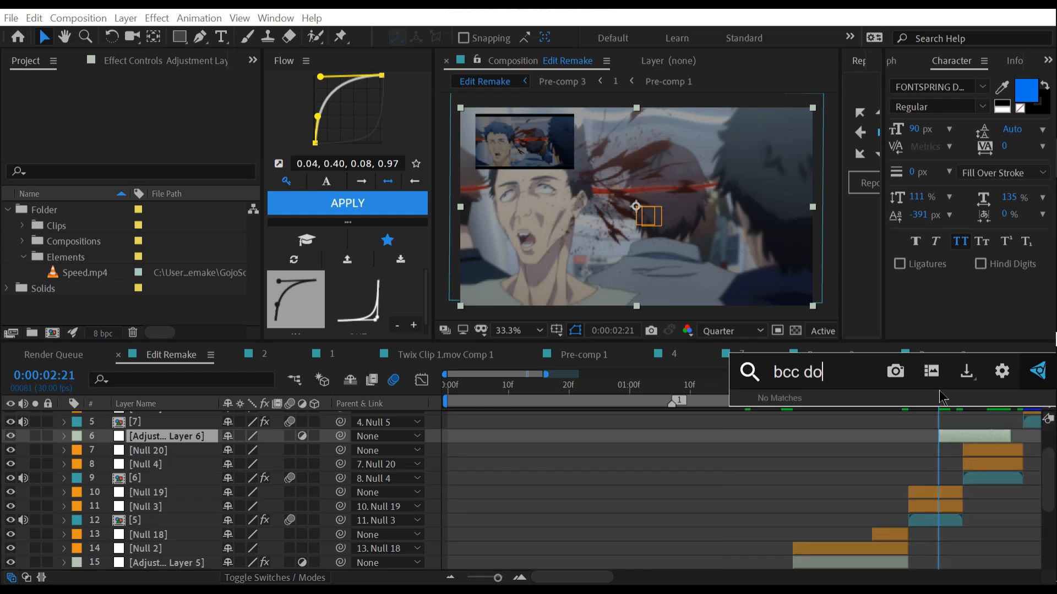
pyautogui.write('irec')
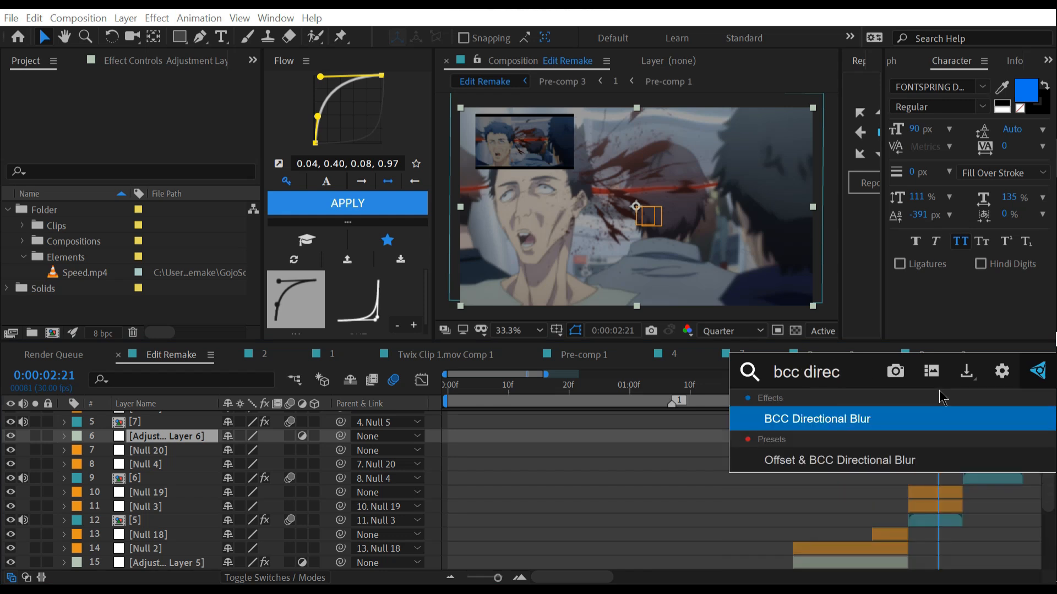
pyautogui.press('Return')
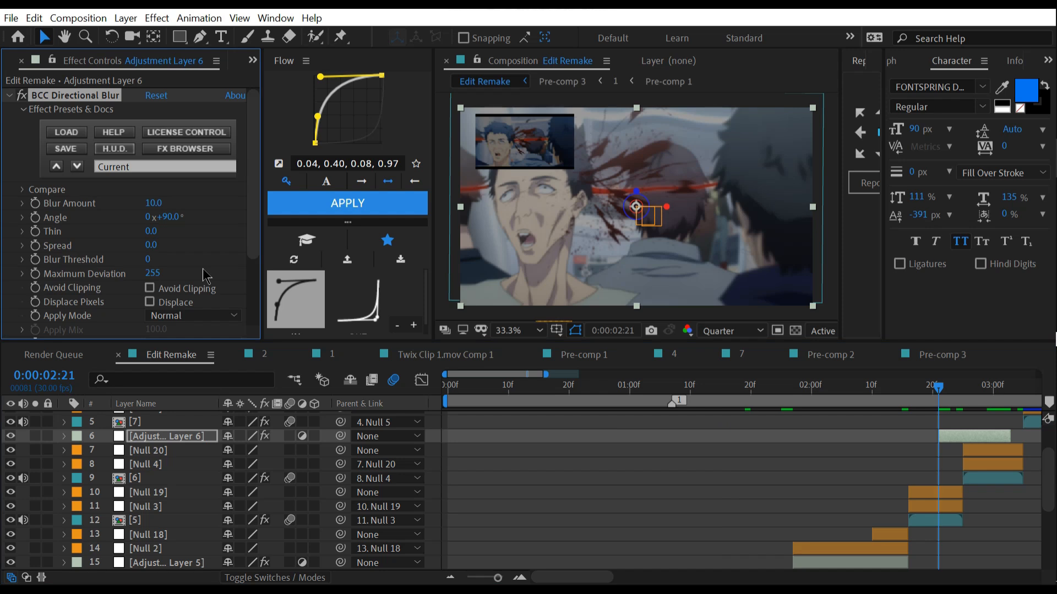
# Keyframe Adjustment Layer 6's Blur Amount from 0 at 0:00:02:21 to 250 at 0:00:02:25 and back to 0 at 0:00:03:02.
pyautogui.click(156, 204)
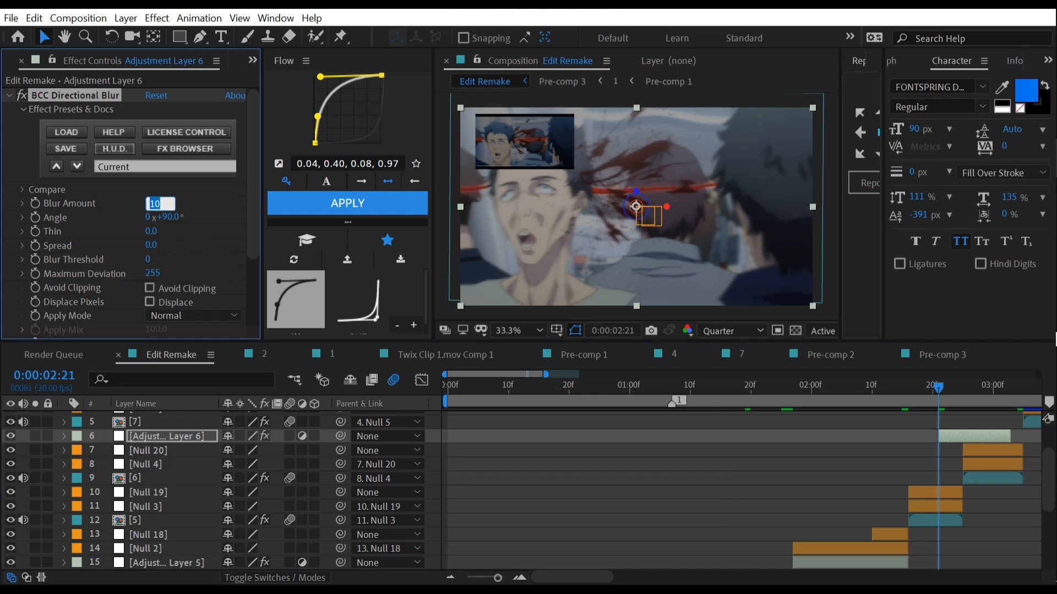
pyautogui.press('Return')
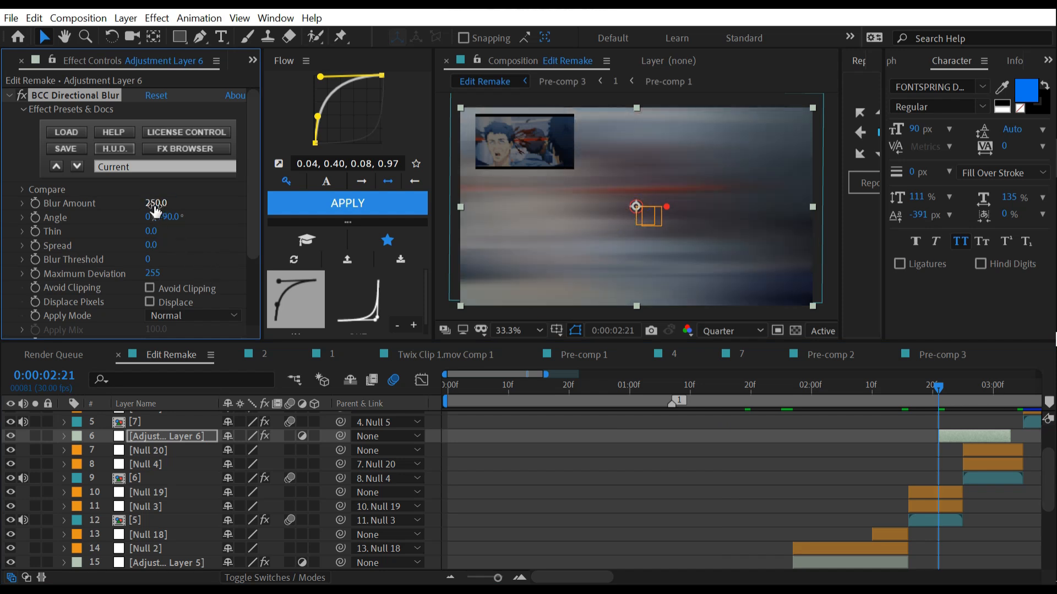
pyautogui.click(35, 203)
pyautogui.press('u')
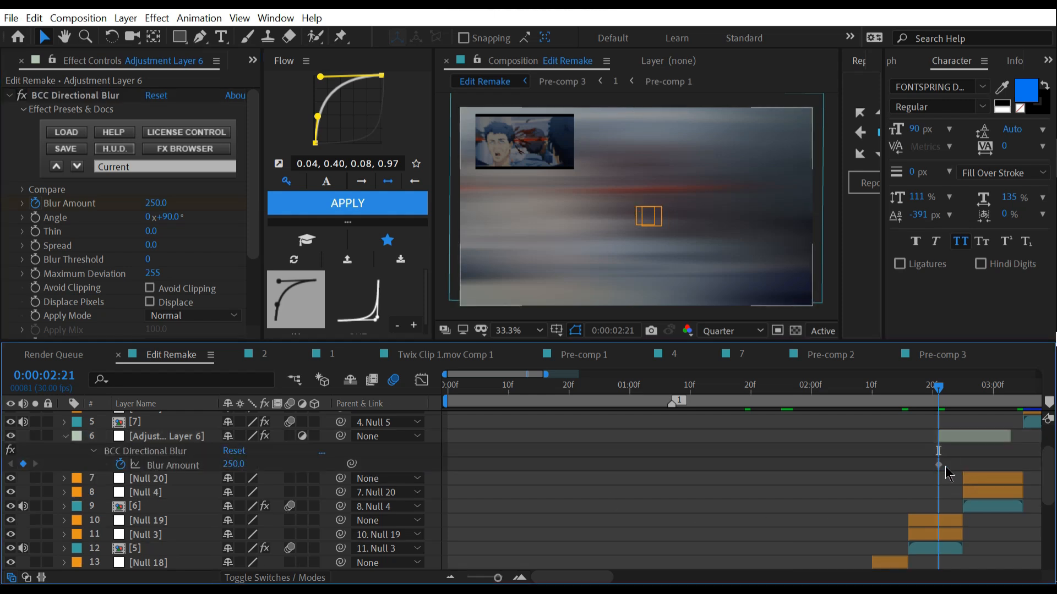
pyautogui.moveTo(938, 465); pyautogui.dragTo(963, 465)
pyautogui.click(234, 464)
pyautogui.write('0')
pyautogui.press('Return')
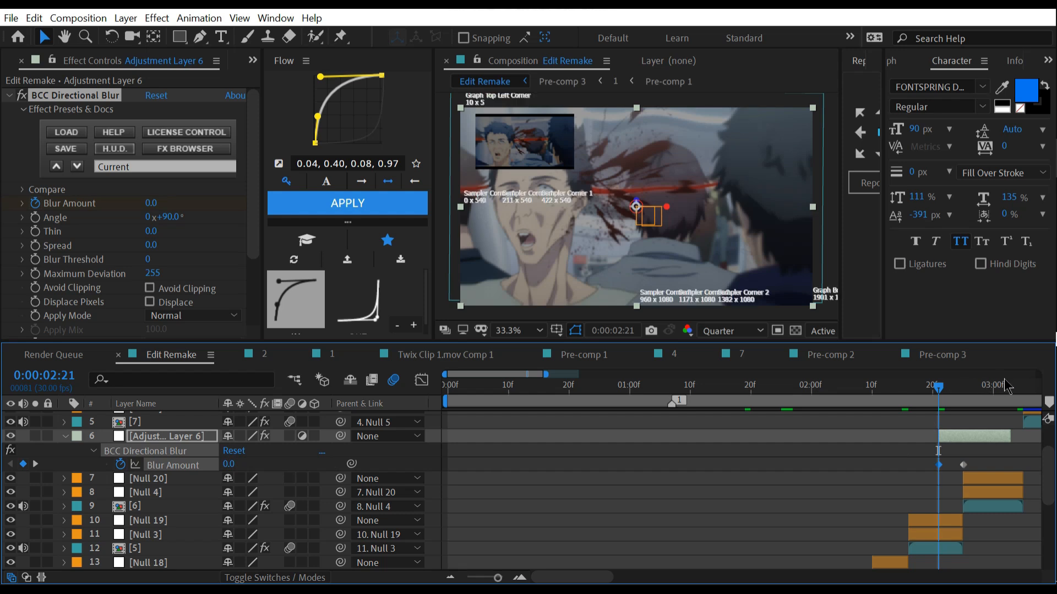
pyautogui.click(1003, 388)
pyautogui.hotkey('ctrl', 'v')
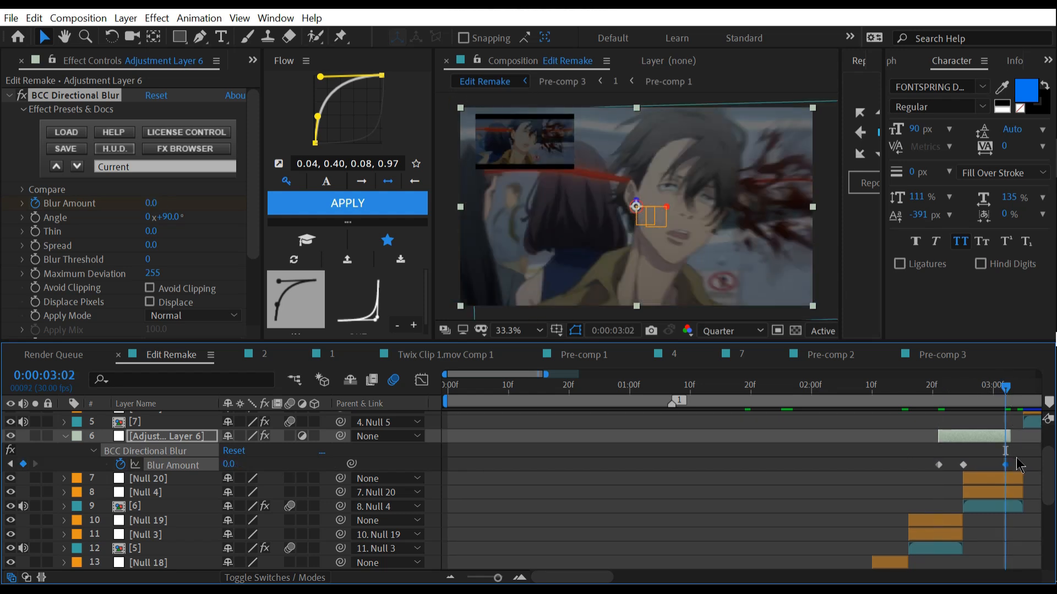
# Easy-ease the Blur Amount keyframes and shape their speed graph into a sharp peak around the middle keyframe.
pyautogui.moveTo(1006, 464); pyautogui.dragTo(871, 469)
pyautogui.press('F9')
pyautogui.click(421, 380)
pyautogui.rightClick(767, 472)
pyautogui.click(825, 335)
pyautogui.click(519, 578)
pyautogui.moveTo(793, 502)
pyautogui.mouseDown()
pyautogui.moveTo(850, 481)
pyautogui.moveTo(844, 496)
pyautogui.moveTo(825, 495)
pyautogui.mouseUp()
pyautogui.moveTo(995, 497); pyautogui.dragTo(827, 493)
pyautogui.moveTo(763, 461)
pyautogui.mouseDown()
pyautogui.moveTo(854, 421)
pyautogui.moveTo(830, 440)
pyautogui.mouseUp()
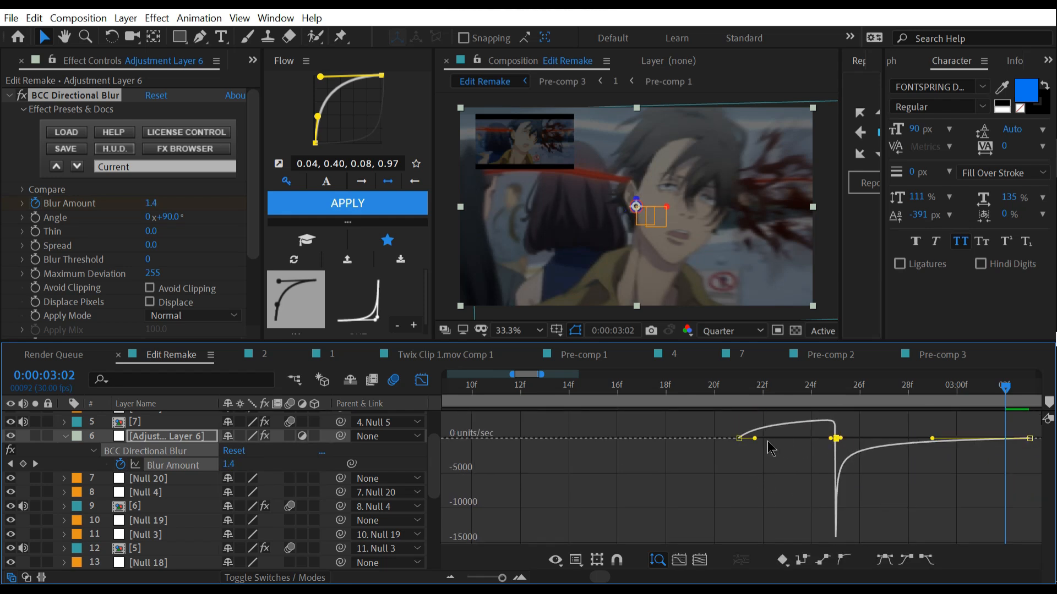
pyautogui.moveTo(755, 439); pyautogui.dragTo(829, 440)
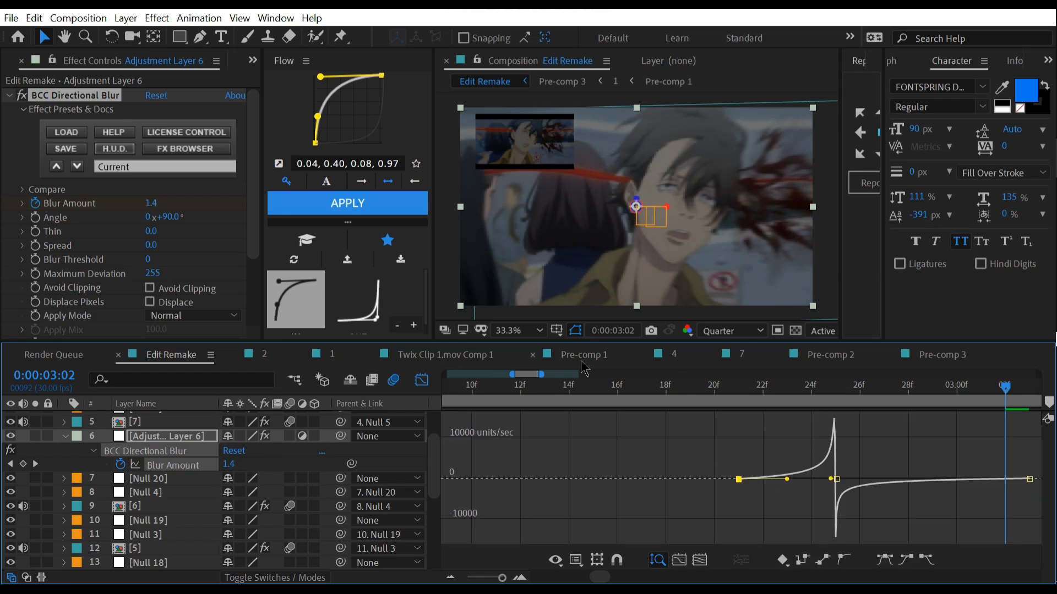
pyautogui.click(422, 380)
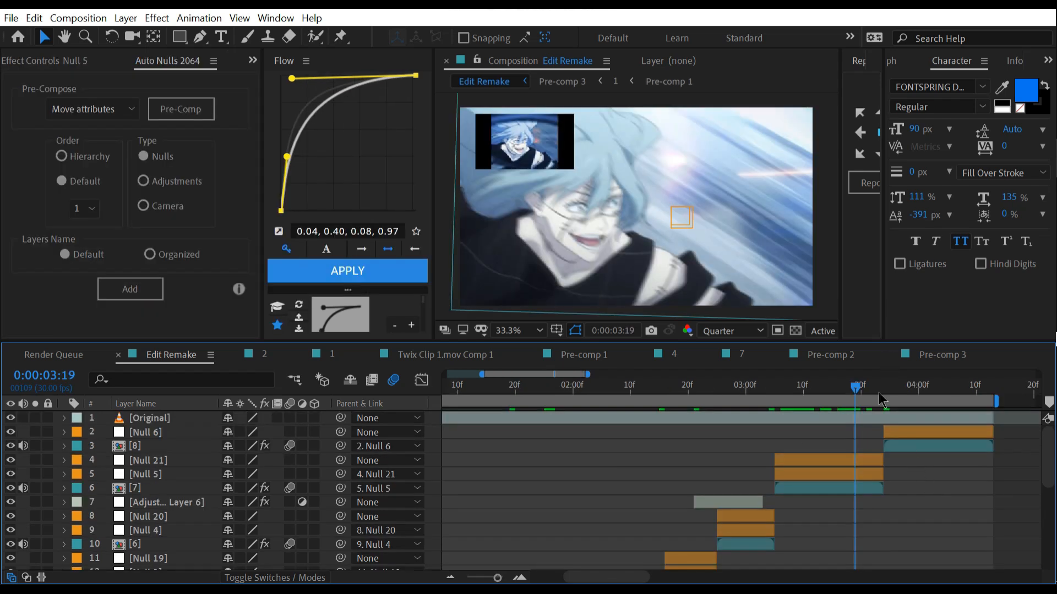
# Duplicate layer 8 with the current time at its start, 0:00:03:24.
pyautogui.click(883, 391)
pyautogui.click(903, 446)
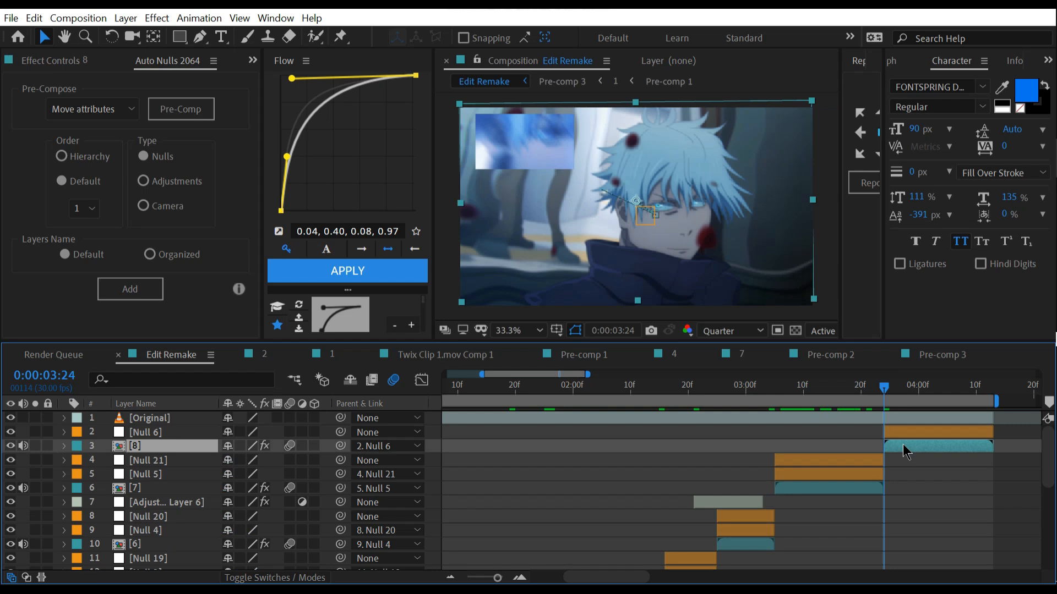
pyautogui.hotkey('ctrl', 'd')
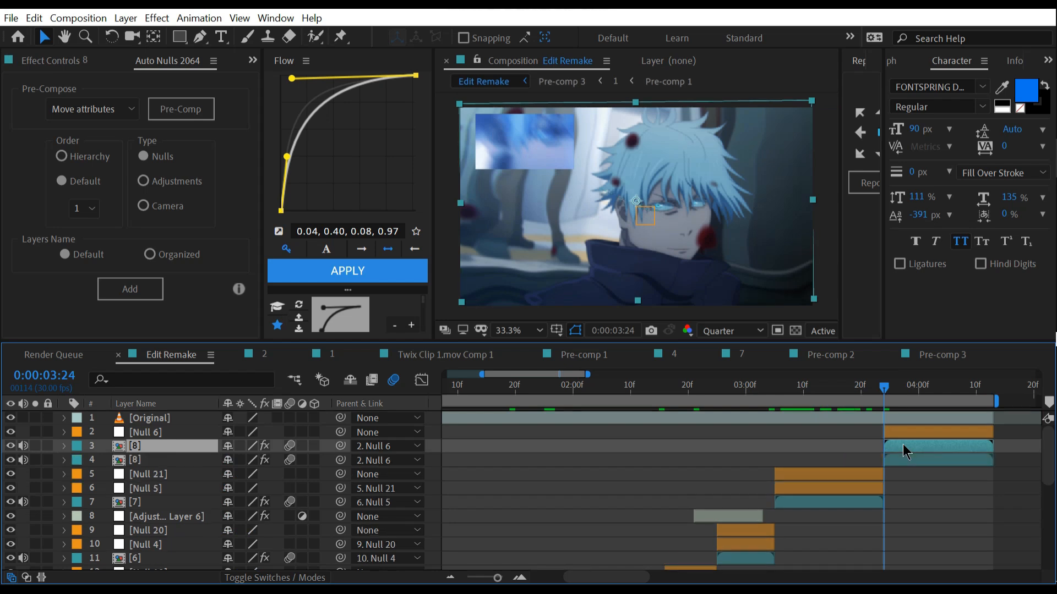
# Trim the duplicated clip 8 to a single frame at 0:00:03:24 and delete all of its effects.
pyautogui.hotkey('alt', ']')
pyautogui.click(253, 61)
pyautogui.click(309, 98)
pyautogui.click(63, 95)
pyautogui.press('Delete')
pyautogui.press('Delete')
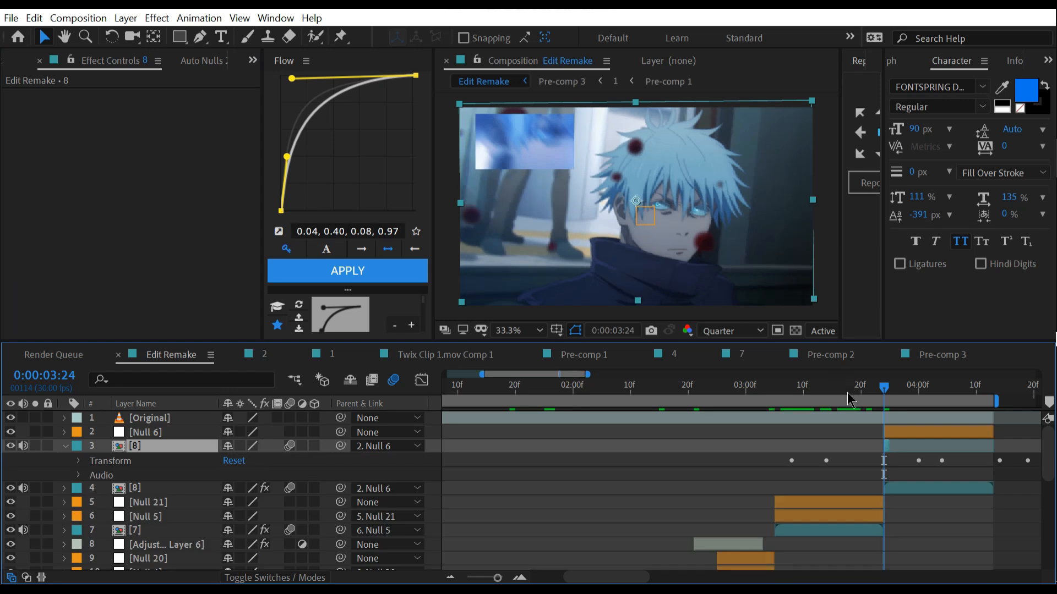
# Remove the X Position, Y Position and Rotation keyframes from the duplicated clip 8.
pyautogui.press('u')
pyautogui.moveTo(107, 461); pyautogui.dragTo(107, 488)
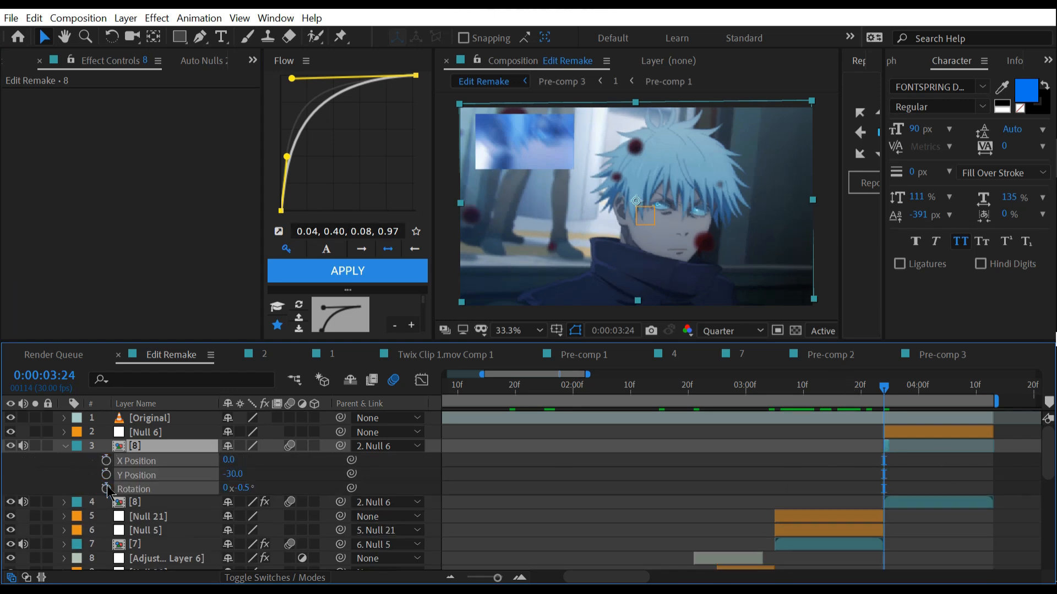
pyautogui.rightClick(165, 465)
pyautogui.click(260, 483)
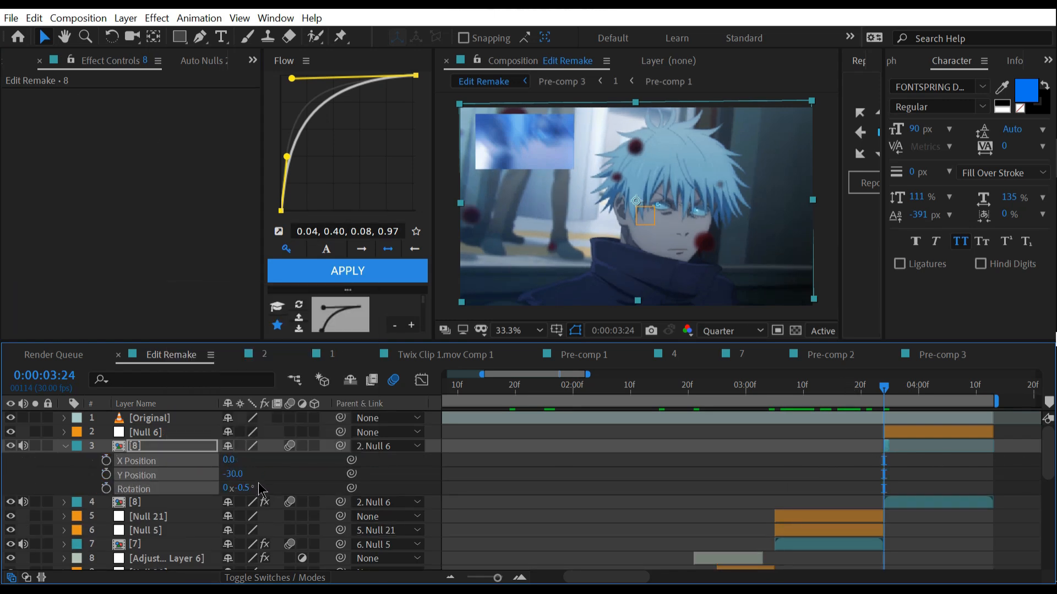
pyautogui.click(259, 483)
# Set the duplicated clip's parent to None and reset its X Position, Y Position and Rotation.
pyautogui.click(392, 447)
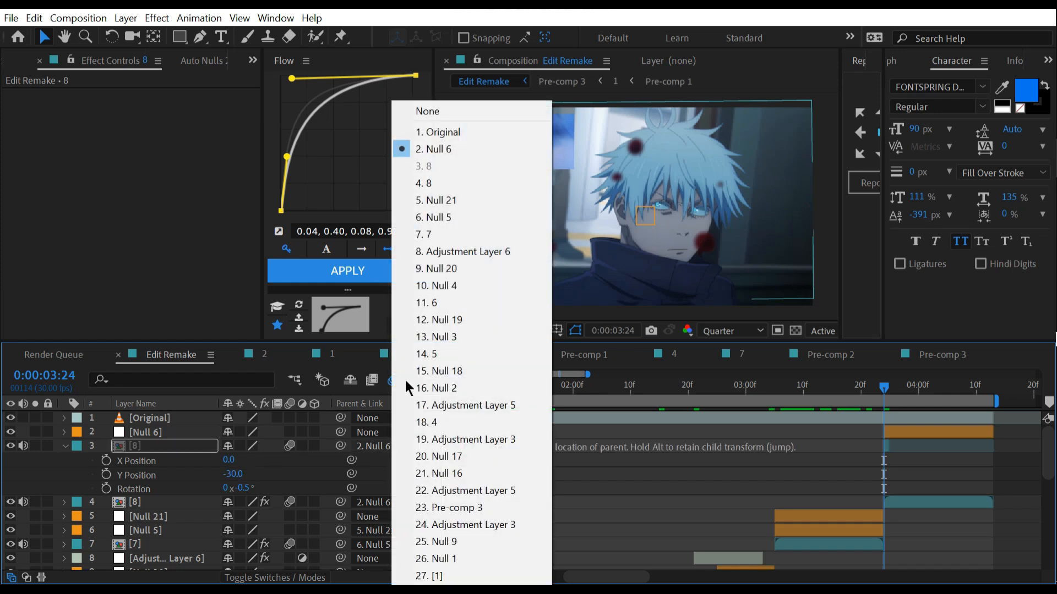
pyautogui.click(439, 105)
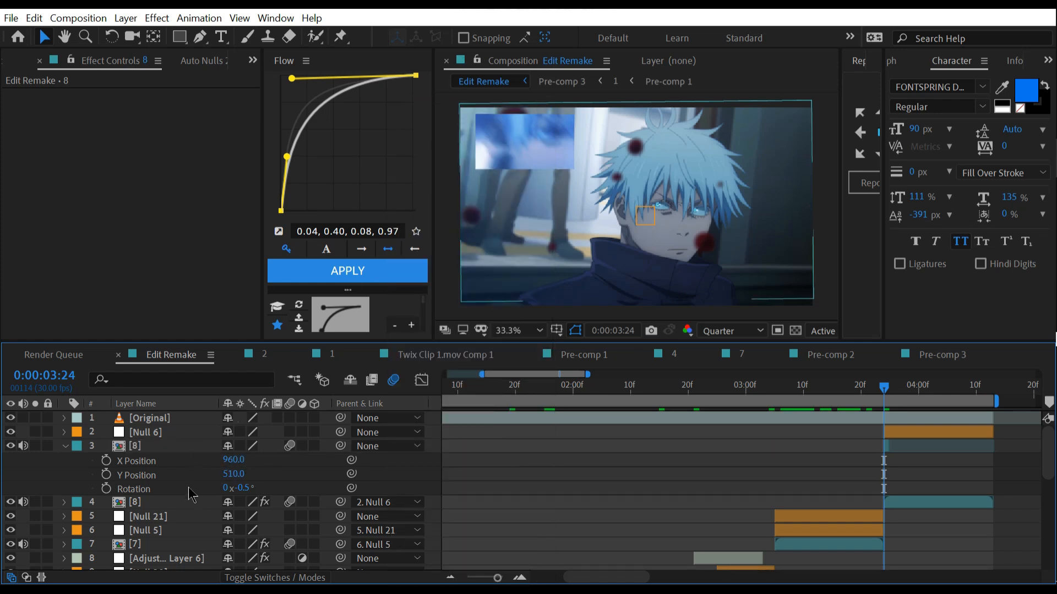
pyautogui.moveTo(190, 493); pyautogui.dragTo(190, 463)
pyautogui.rightClick(190, 464)
pyautogui.click(220, 384)
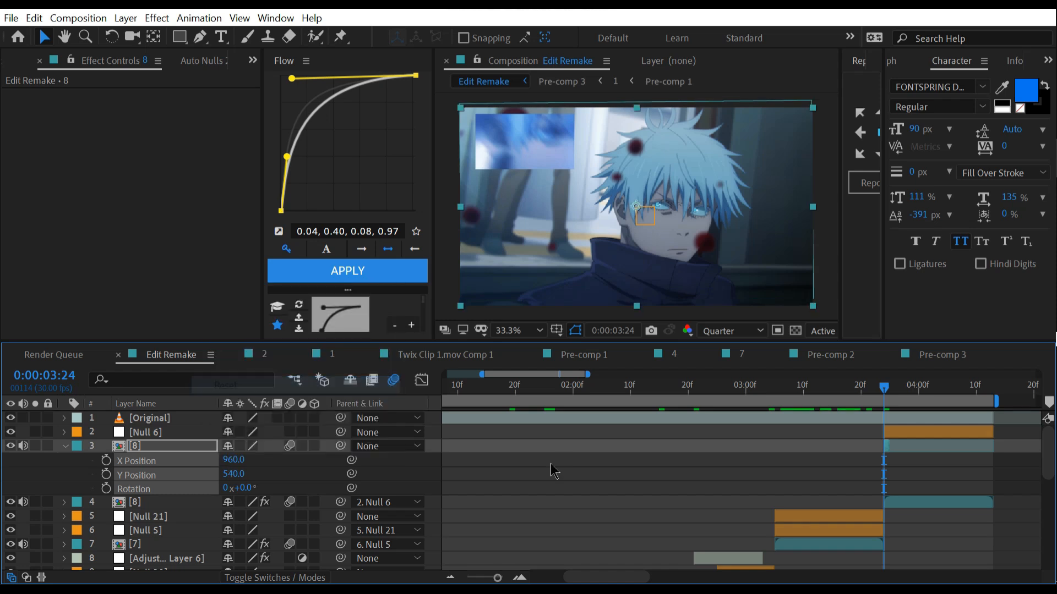
# Freeze the duplicated clip on its frame and make the layer span from 0:00:03:16 to 0:00:03:24.
pyautogui.rightClick(886, 444)
pyautogui.moveTo(911, 120)
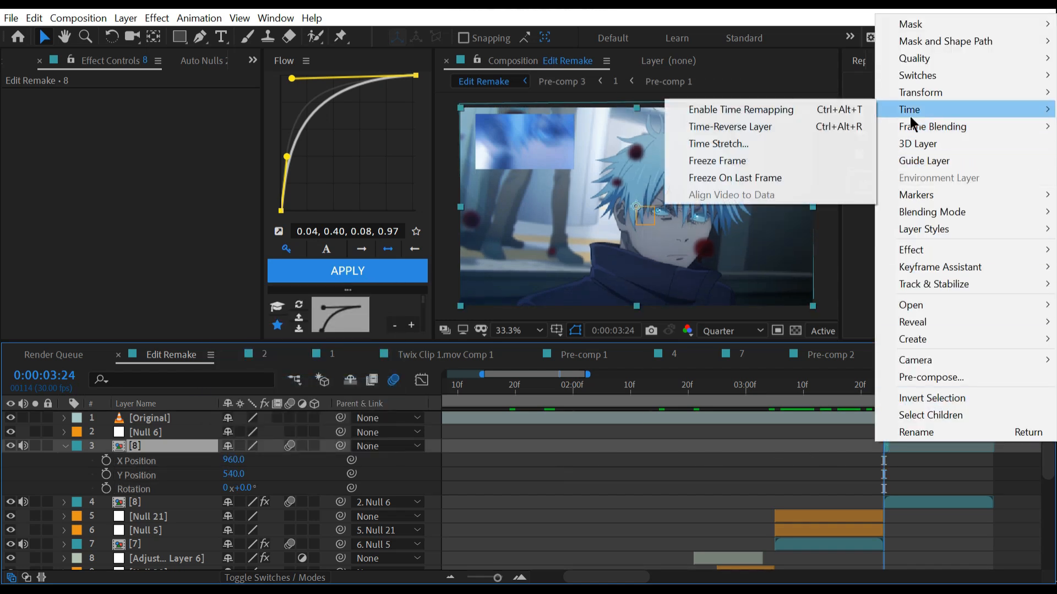
pyautogui.click(754, 160)
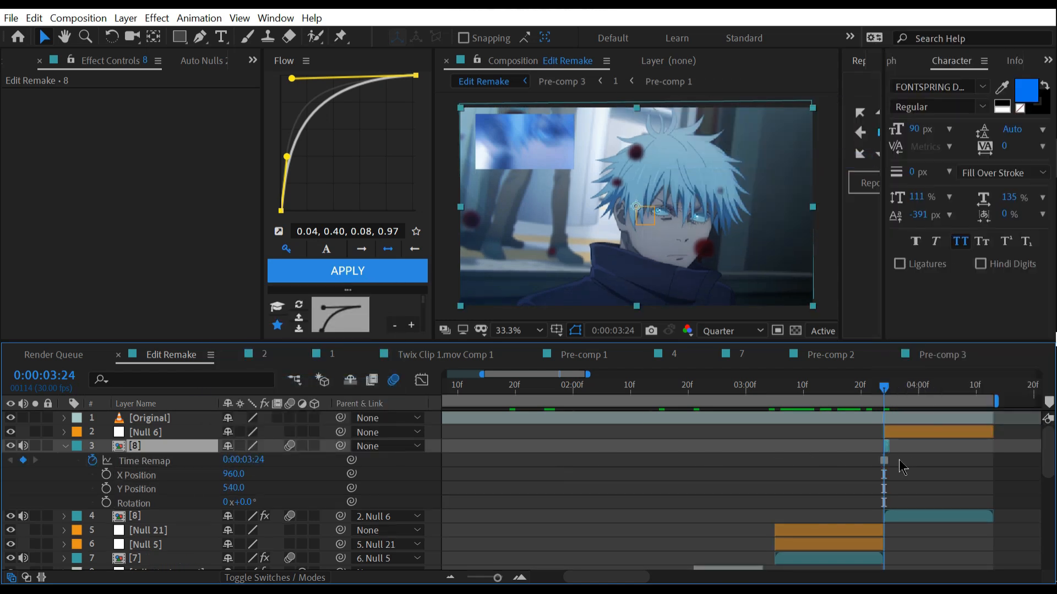
pyautogui.press('u')
pyautogui.moveTo(884, 389); pyautogui.dragTo(882, 440)
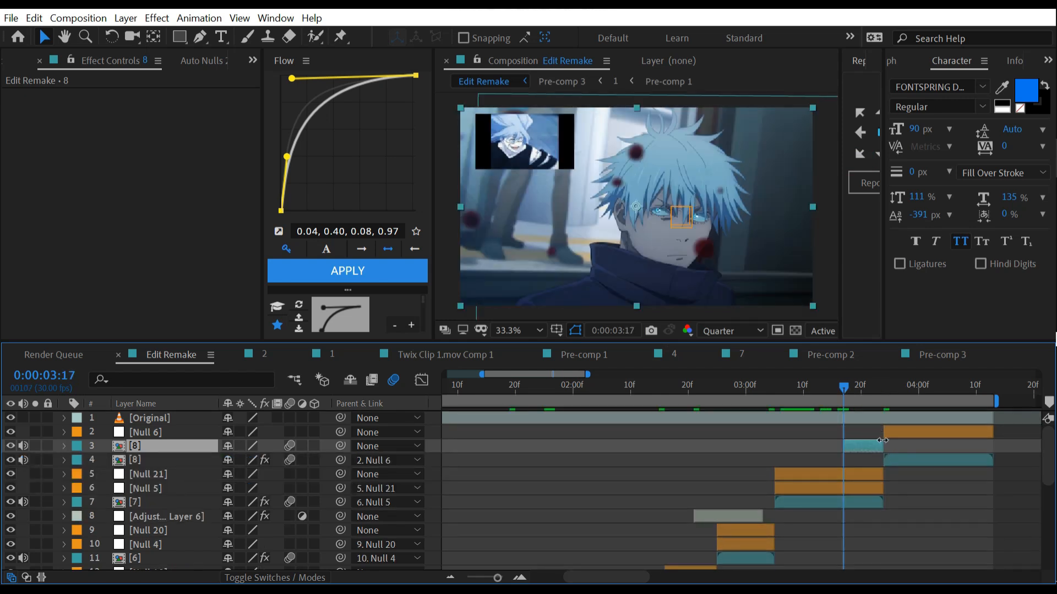
pyautogui.click(839, 386)
# Draw a Pen tool mask around the character's eye nearest the dark wall on the frozen clip and invert it.
pyautogui.press('/')
pyautogui.click(732, 331)
pyautogui.click(721, 396)
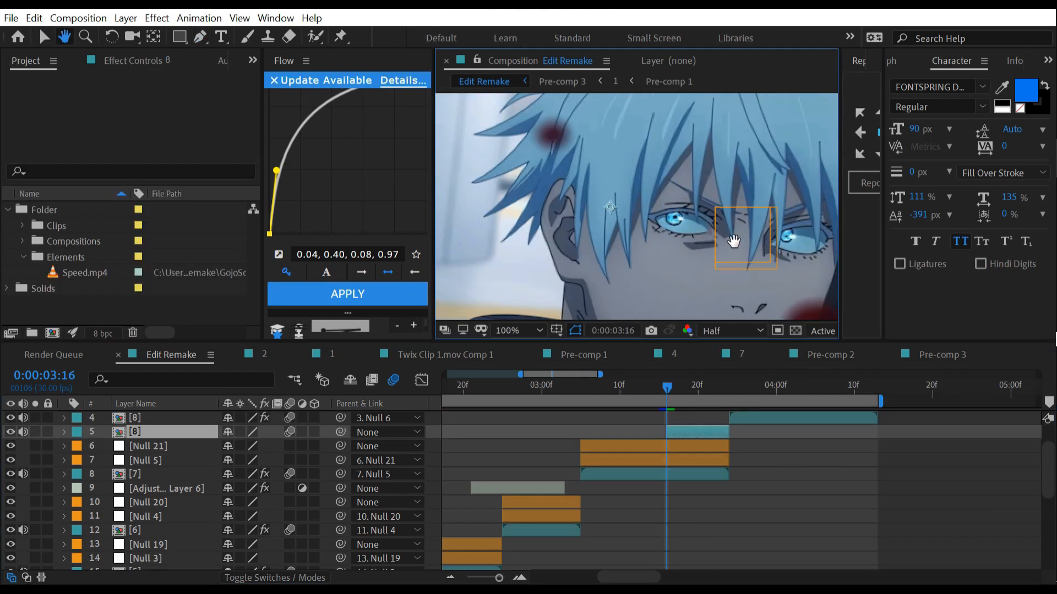
pyautogui.scroll(2, 645, 242)
pyautogui.press('h')
pyautogui.press('g')
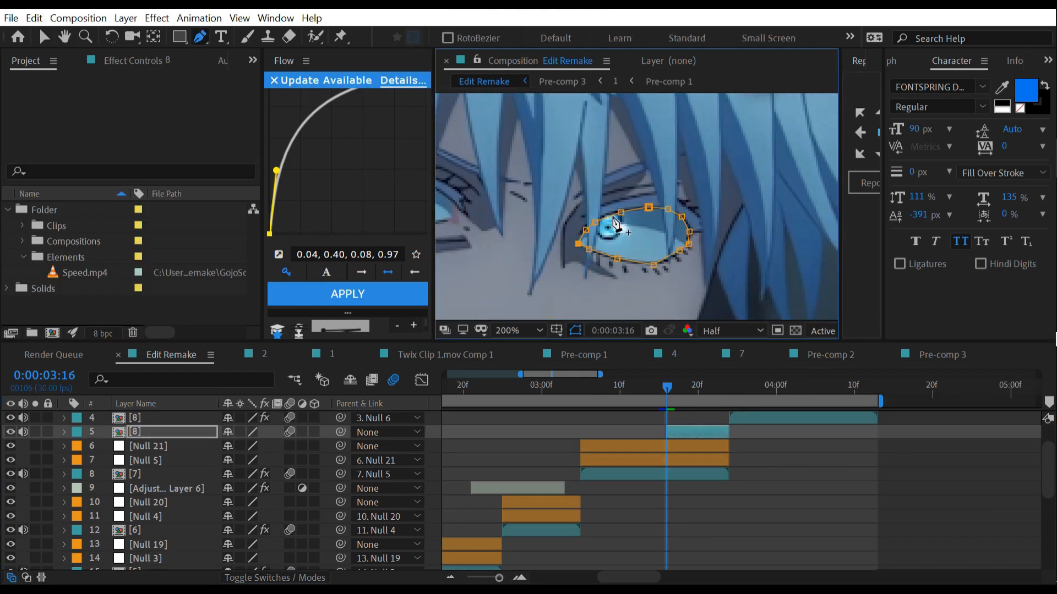
pyautogui.click(620, 213)
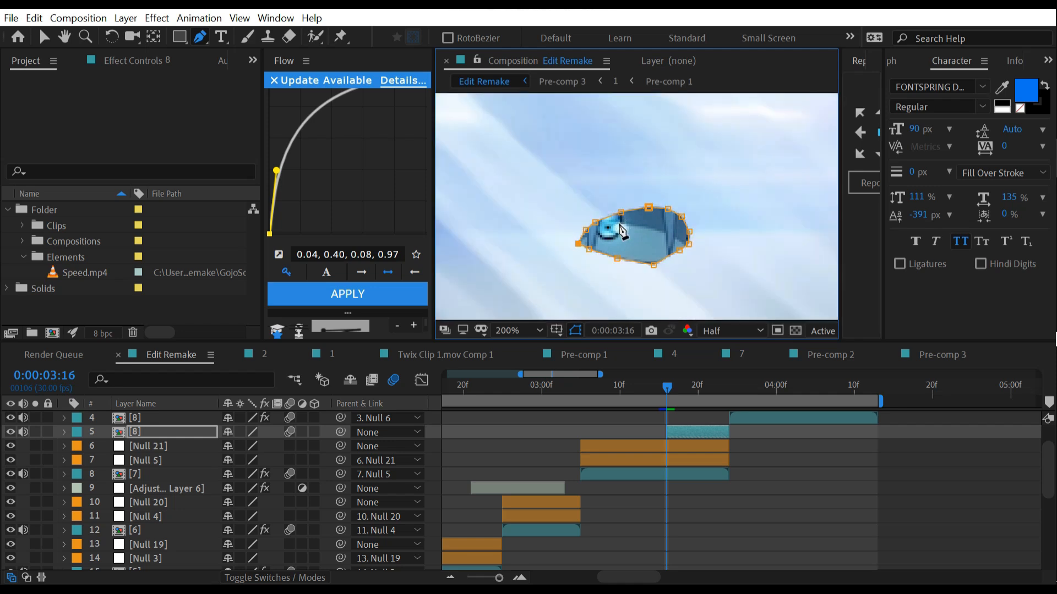
pyautogui.press('m')
pyautogui.click(285, 446)
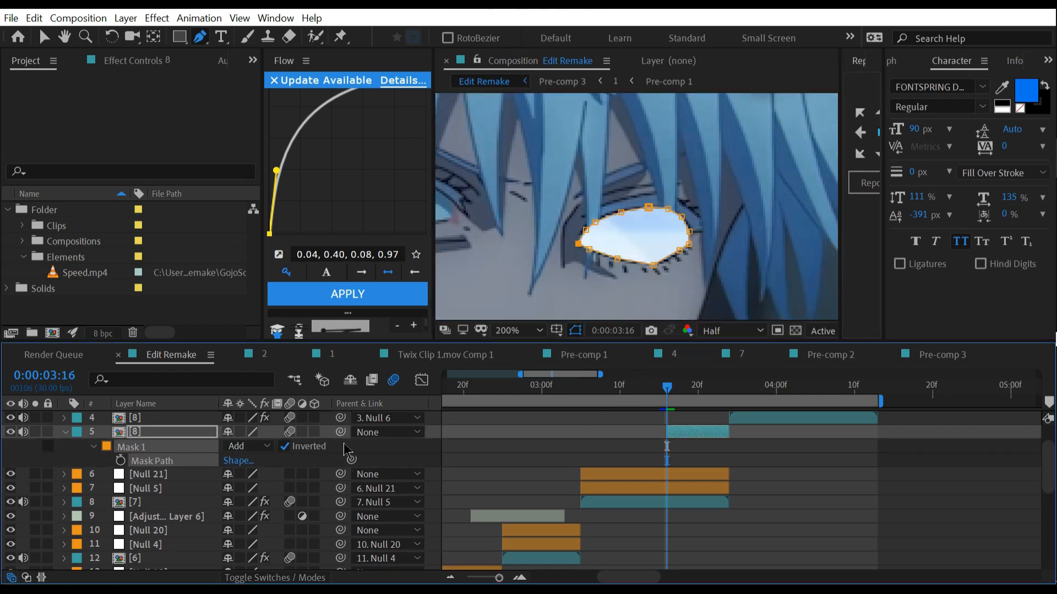
pyautogui.click(520, 455)
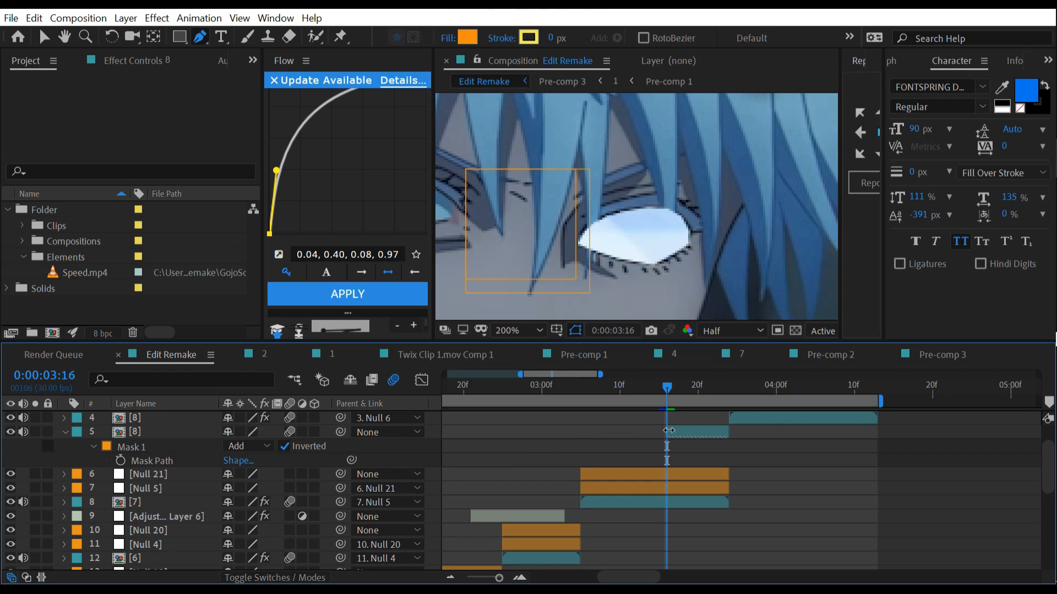
# Set the Mask Feather of the frozen clip's eye mask to soften its edge.
pyautogui.scroll(-2, 719, 262)
pyautogui.click(675, 432)
pyautogui.press('f')
pyautogui.click(256, 460)
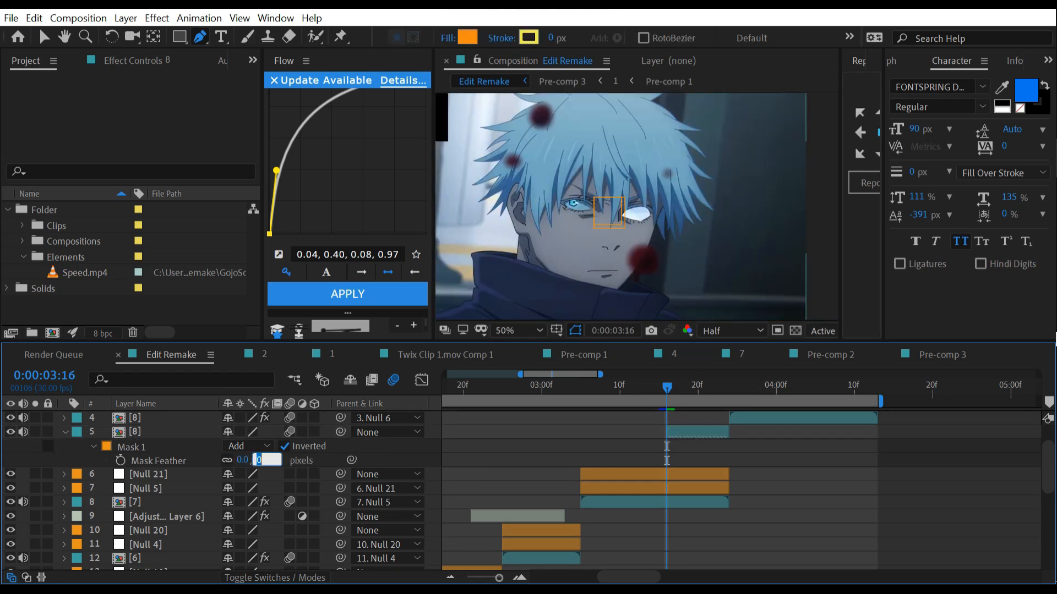
pyautogui.press('Return')
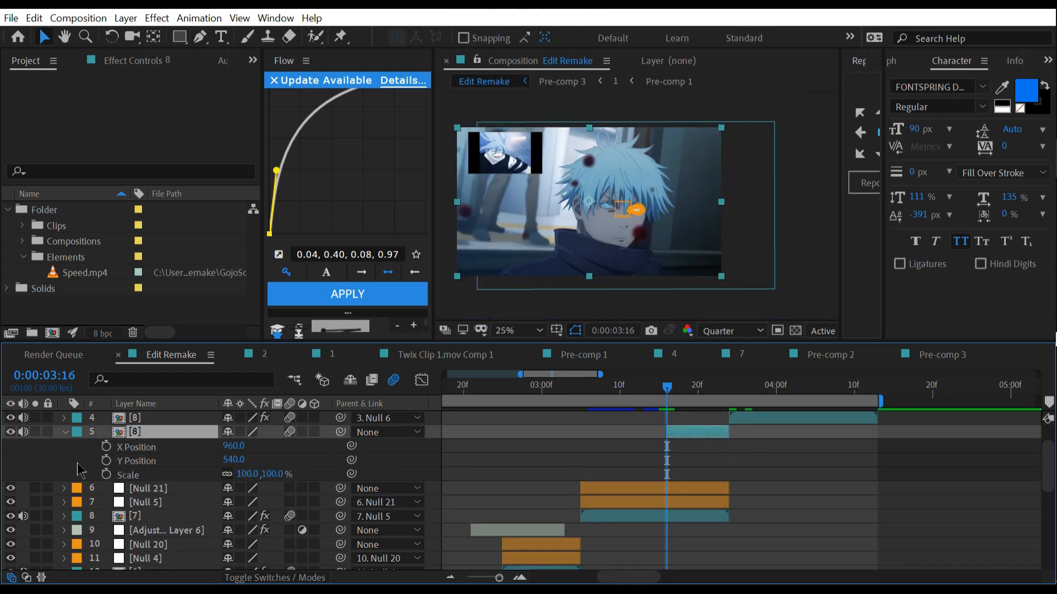
# Add X Position, Y Position and Scale keyframes to the frozen clip and place them at its end, 0:00:03:24.
pyautogui.click(106, 446)
pyautogui.click(106, 460)
pyautogui.click(106, 473)
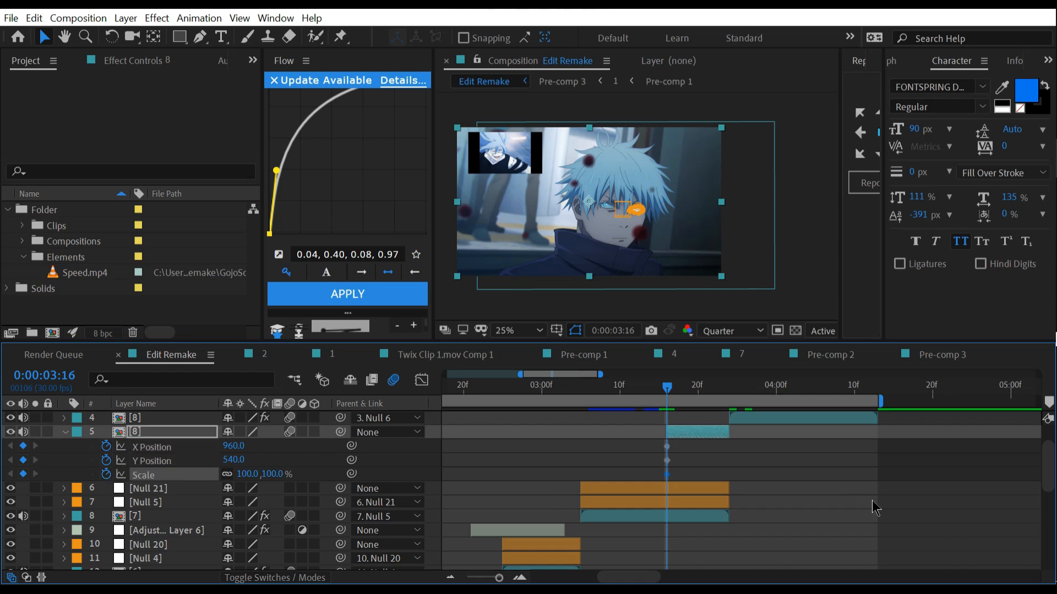
pyautogui.moveTo(699, 456); pyautogui.dragTo(732, 475)
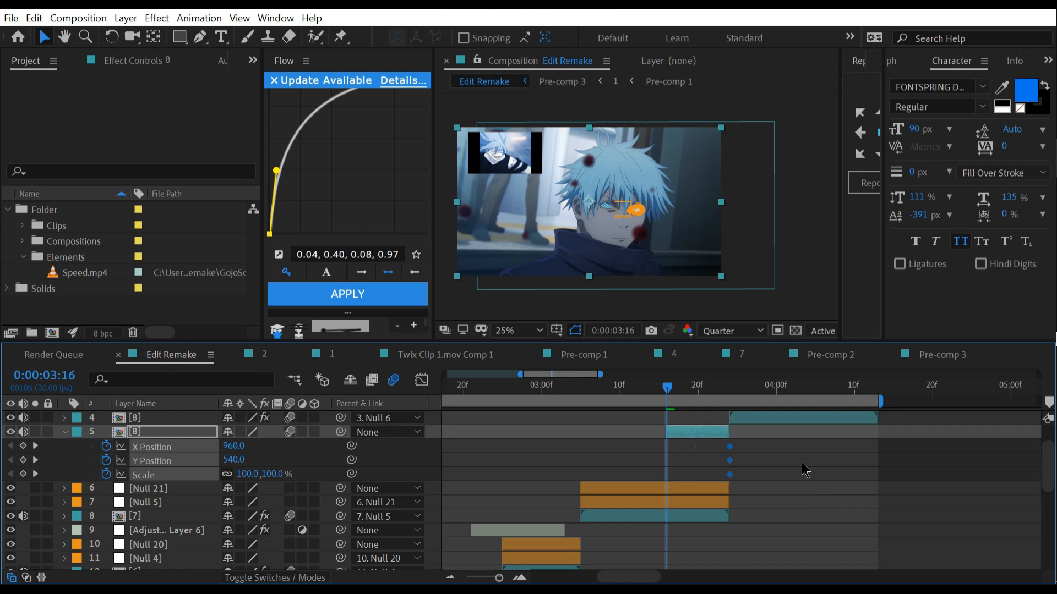
pyautogui.click(721, 443)
pyautogui.click(720, 435)
# At 0:00:03:16, enlarge the frozen clip to 3144% and position it at X -10008, Y -1300 so the eye opening surrounds the frame.
pyautogui.moveTo(265, 475); pyautogui.dragTo(522, 448)
pyautogui.scroll(-1, 557, 210)
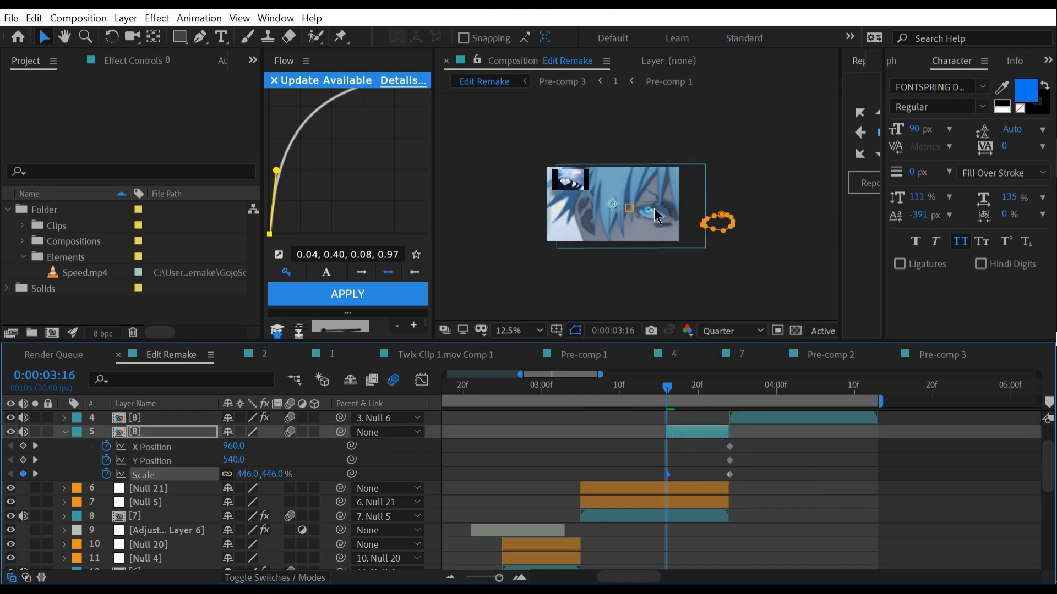
pyautogui.moveTo(557, 212); pyautogui.dragTo(429, 184)
pyautogui.moveTo(271, 474); pyautogui.dragTo(678, 418)
pyautogui.moveTo(651, 234); pyautogui.dragTo(551, 223)
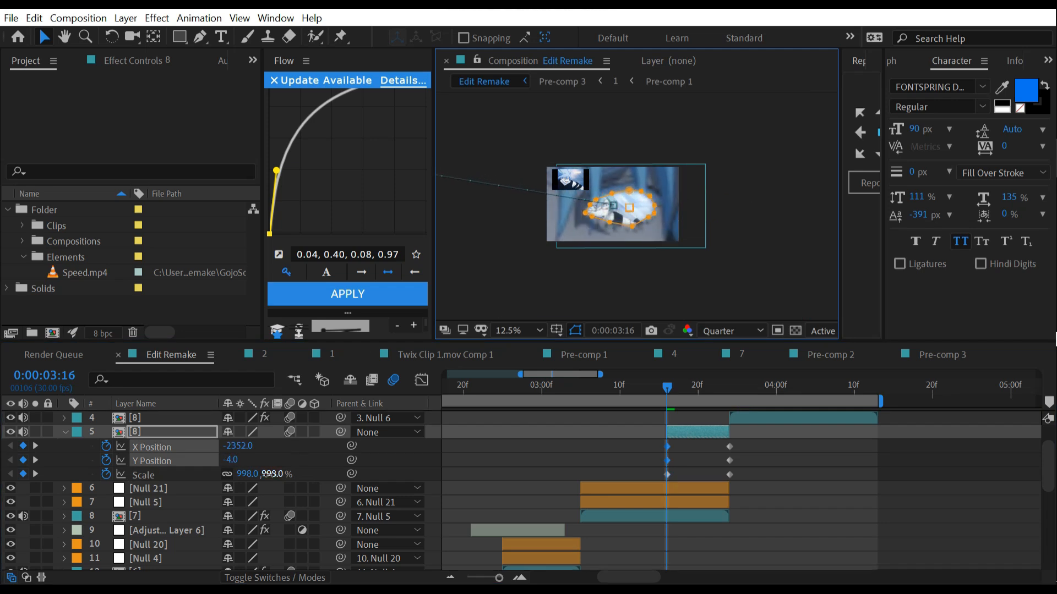
pyautogui.moveTo(272, 474); pyautogui.dragTo(705, 397)
pyautogui.click(666, 253)
pyautogui.moveTo(646, 245); pyautogui.dragTo(503, 221)
pyautogui.moveTo(282, 474); pyautogui.dragTo(726, 358)
pyautogui.moveTo(643, 229); pyautogui.dragTo(498, 203)
pyautogui.moveTo(293, 474); pyautogui.dragTo(597, 451)
pyautogui.moveTo(594, 224); pyautogui.dragTo(507, 209)
pyautogui.moveTo(285, 474); pyautogui.dragTo(556, 452)
pyautogui.moveTo(574, 220); pyautogui.dragTo(496, 209)
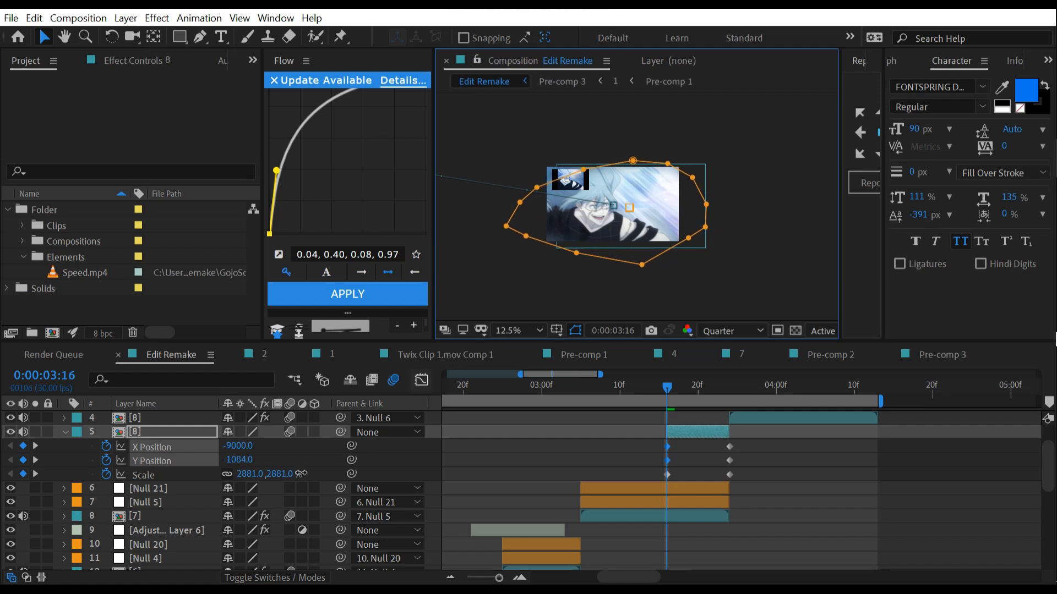
pyautogui.moveTo(291, 474); pyautogui.dragTo(296, 473)
pyautogui.moveTo(600, 245); pyautogui.dragTo(575, 246)
pyautogui.moveTo(288, 474); pyautogui.dragTo(349, 477)
pyautogui.moveTo(622, 228); pyautogui.dragTo(588, 217)
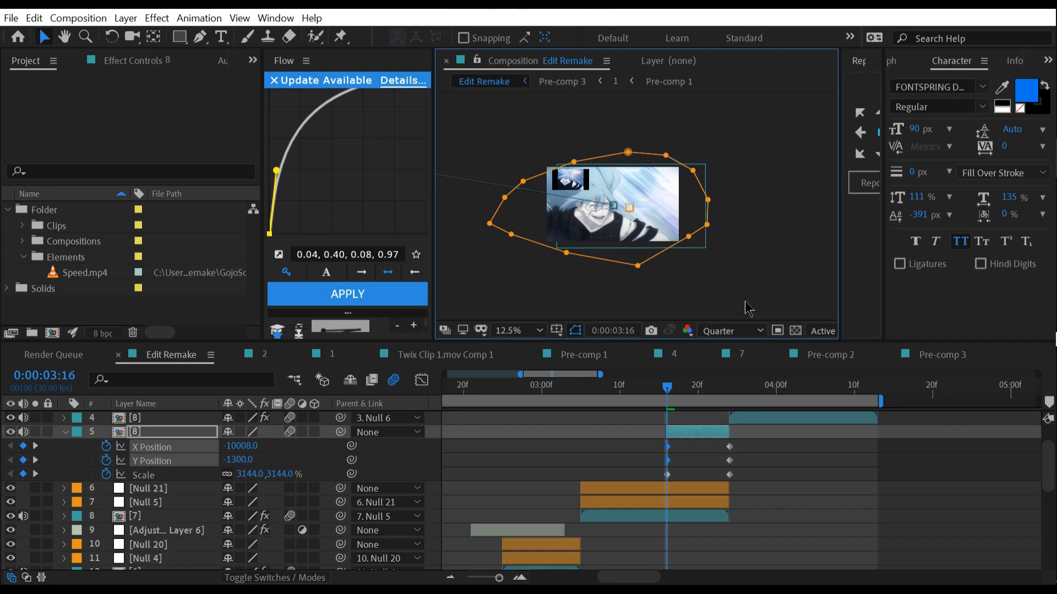
# Easy-ease the frozen clip's ending X Position, Y Position and Scale keyframes and check the zoom.
pyautogui.moveTo(744, 483); pyautogui.dragTo(716, 441)
pyautogui.press('F9')
pyautogui.click(699, 388)
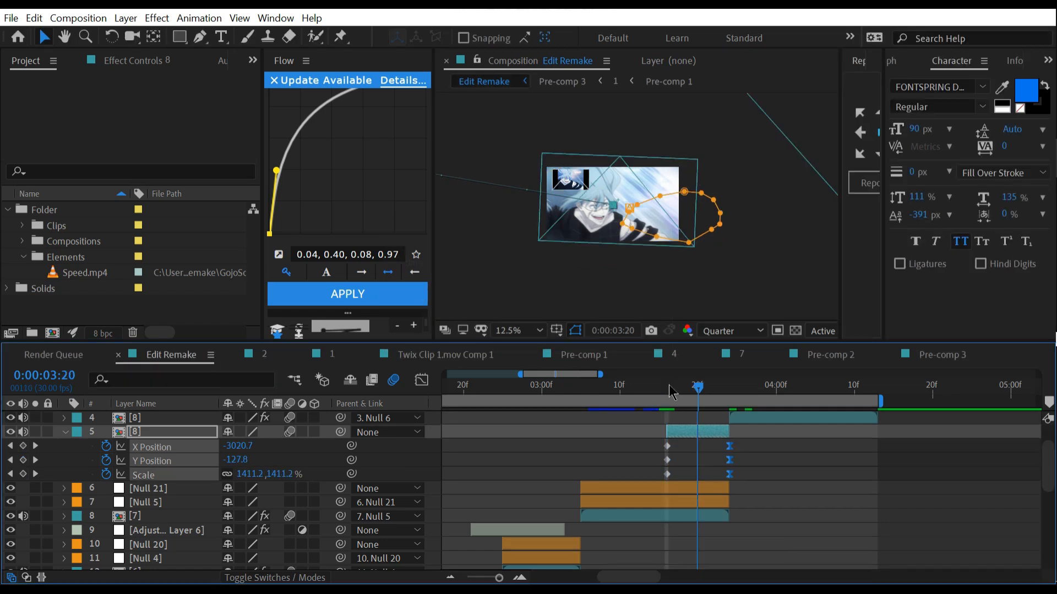
pyautogui.press('j')
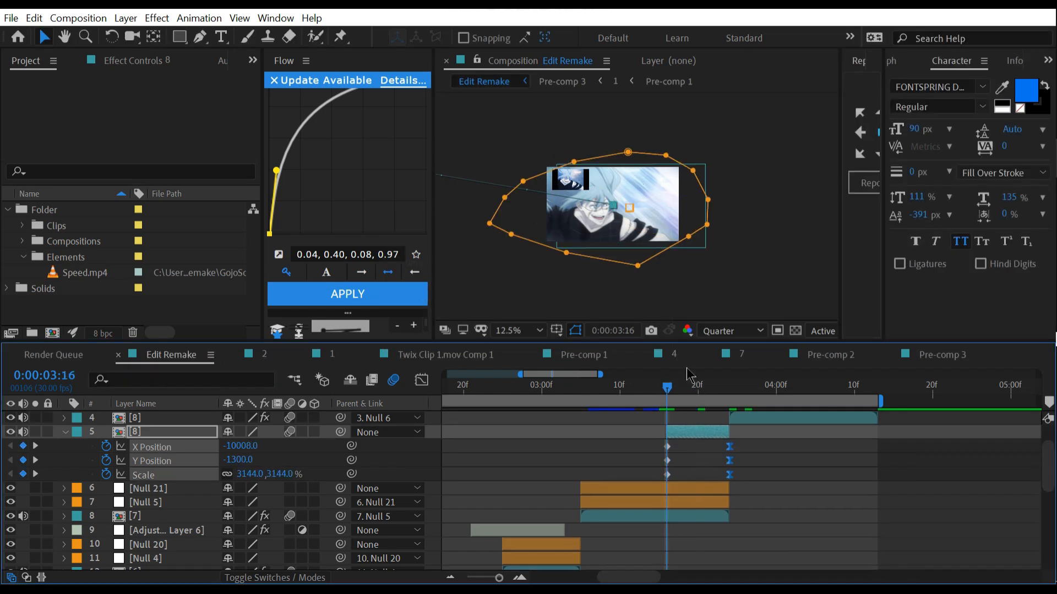
# Add a Scale keyframe of 40% to Null 21 at the end of the layer, 0:00:03:24.
pyautogui.press('pagedown')
pyautogui.press('pagedown')
pyautogui.press('pagedown')
pyautogui.press('u')
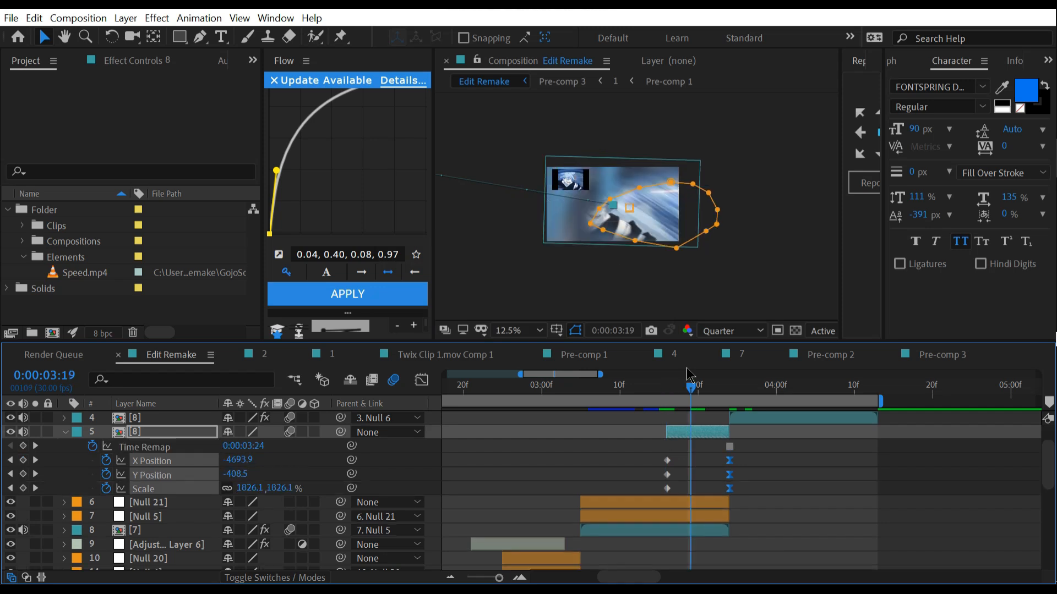
pyautogui.press('u')
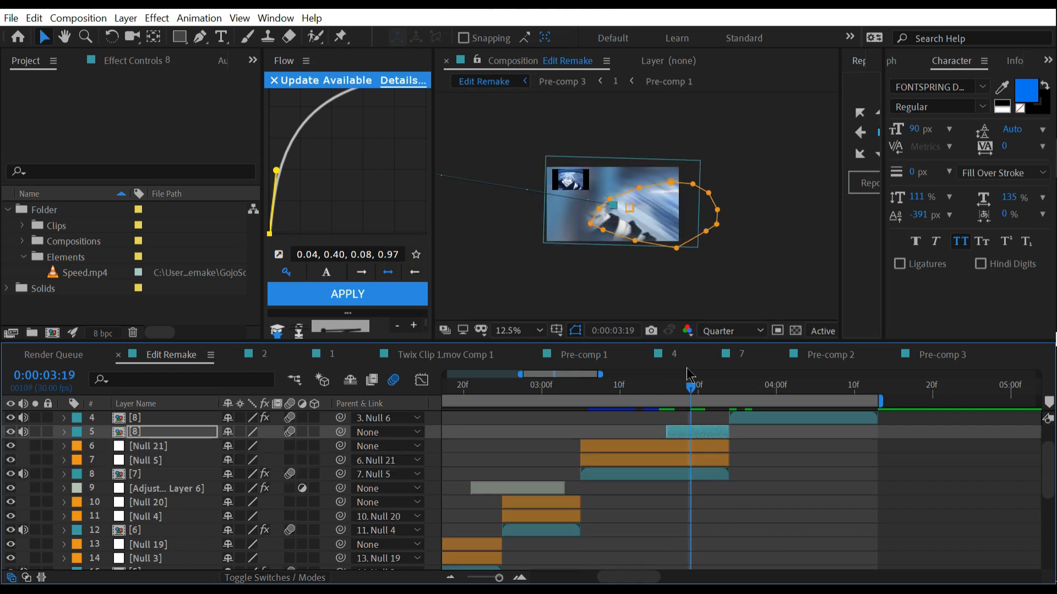
pyautogui.click(692, 446)
pyautogui.press('s')
pyautogui.click(106, 461)
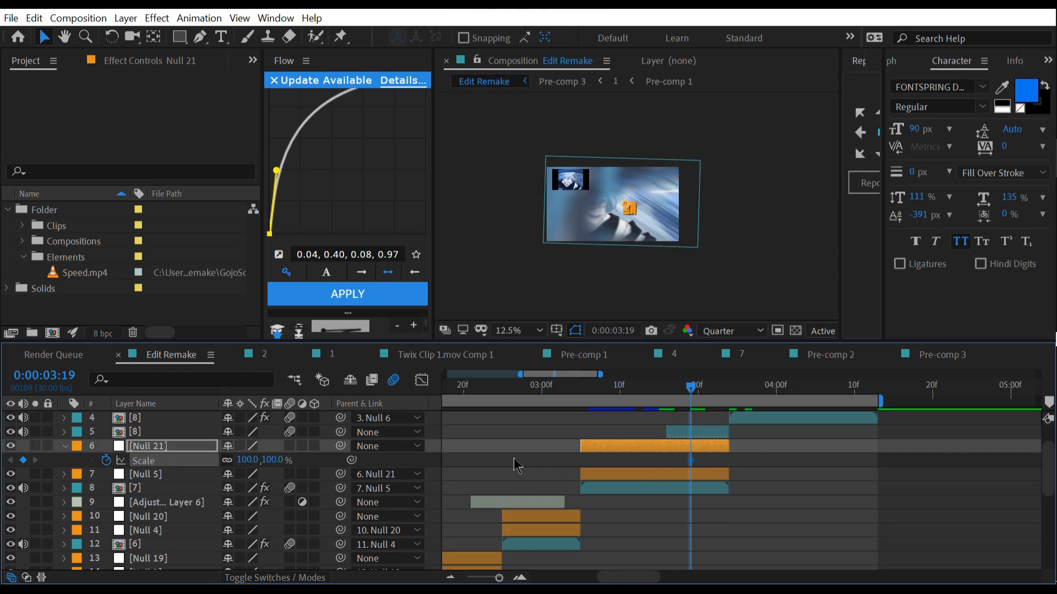
pyautogui.click(275, 461)
pyautogui.press('Return')
pyautogui.moveTo(689, 460); pyautogui.dragTo(730, 460)
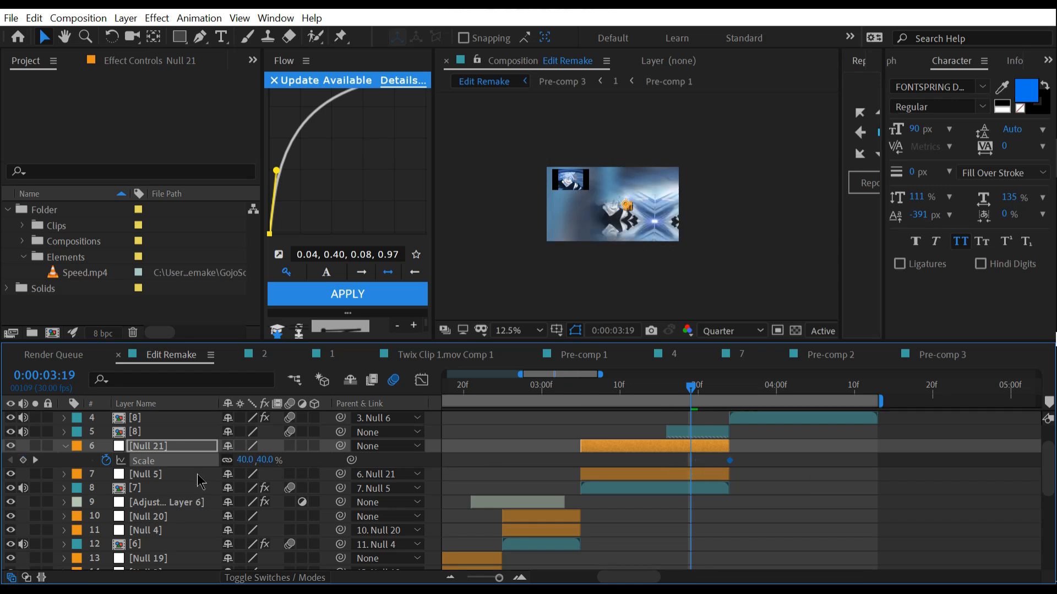
# Add a 100% Scale keyframe to Null 21 and place it at 0:00:03:16.
pyautogui.click(245, 460)
pyautogui.write('100')
pyautogui.press('Return')
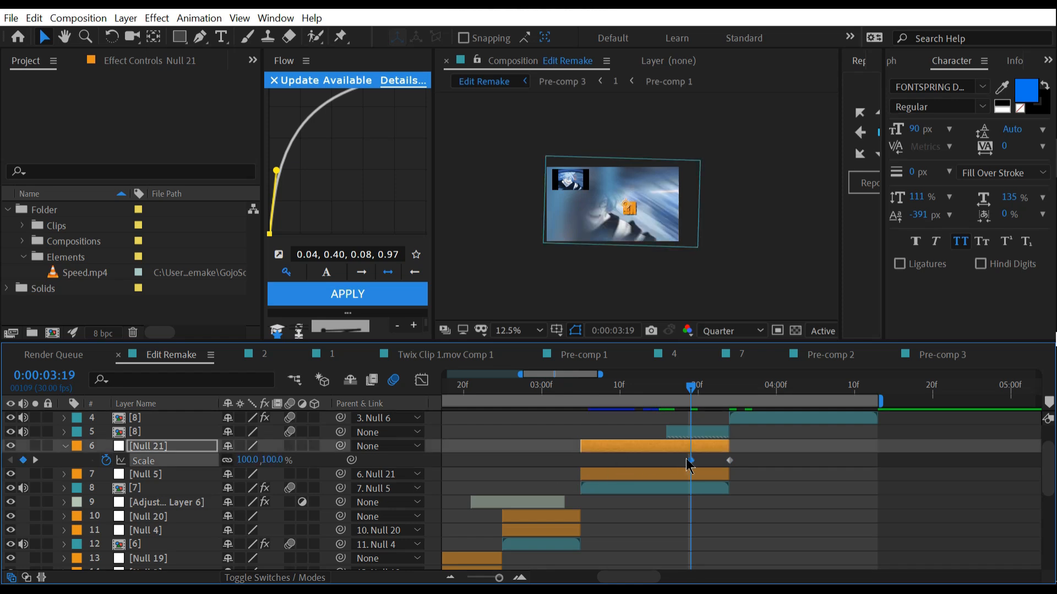
pyautogui.moveTo(690, 460); pyautogui.dragTo(667, 460)
# Easy-ease both of Null 21's Scale keyframes and bring up their value graph for adjustment.
pyautogui.moveTo(749, 459); pyautogui.dragTo(641, 473)
pyautogui.press('F9')
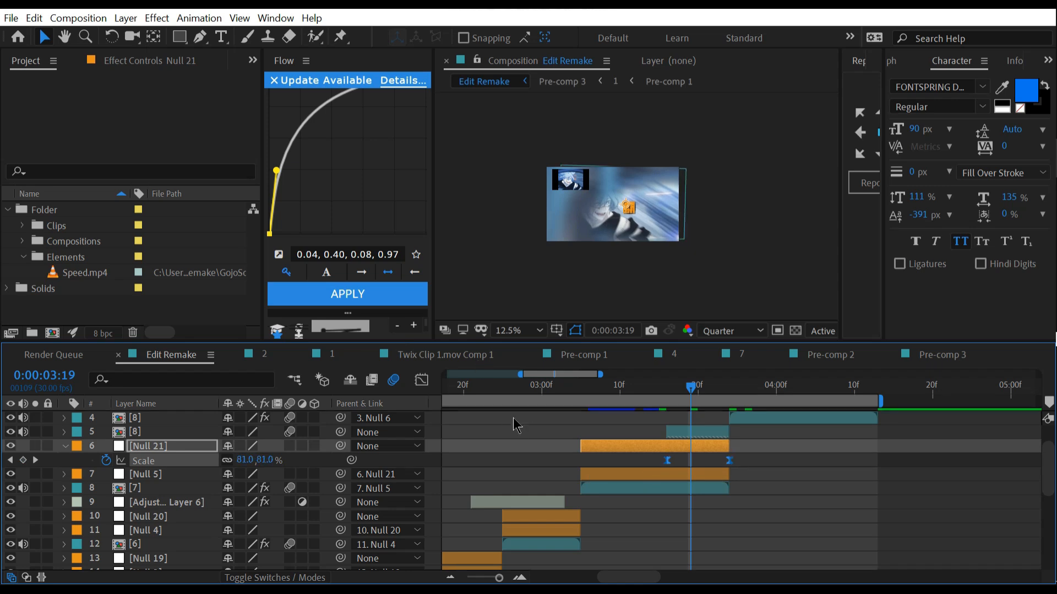
pyautogui.click(422, 380)
pyautogui.rightClick(609, 465)
pyautogui.click(661, 310)
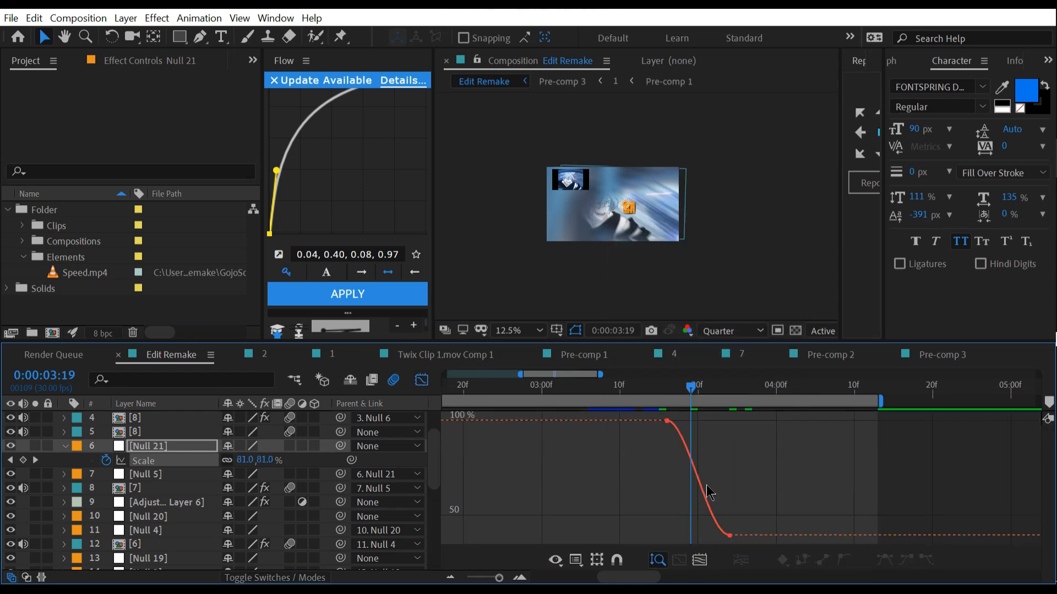
pyautogui.moveTo(752, 517); pyautogui.dragTo(714, 421)
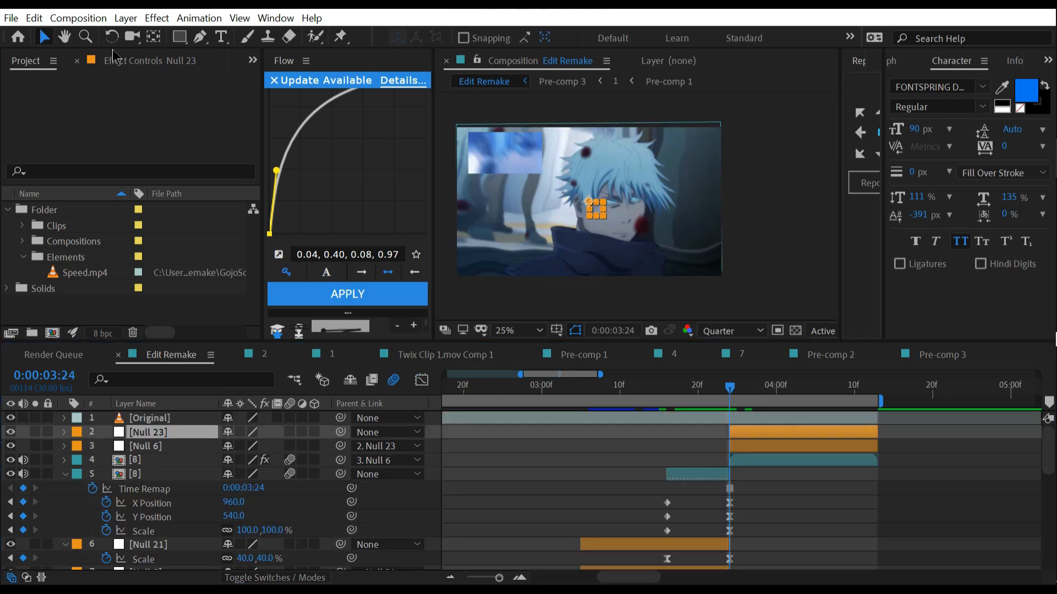
# Move Null 23's anchor point onto the character's eye nearest the dark wall.
pyautogui.press('y')
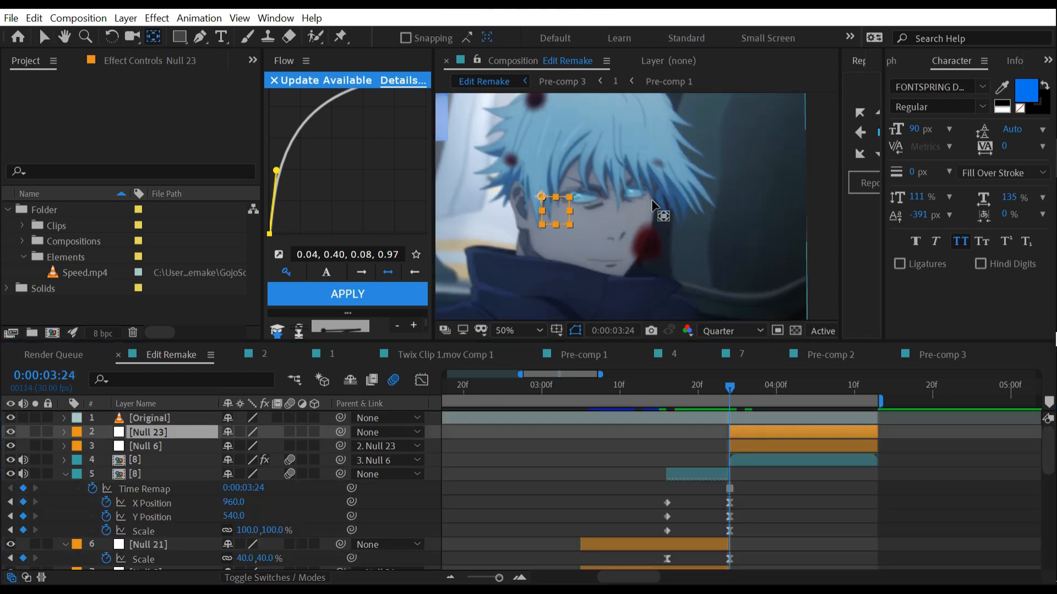
pyautogui.moveTo(555, 202); pyautogui.dragTo(630, 197)
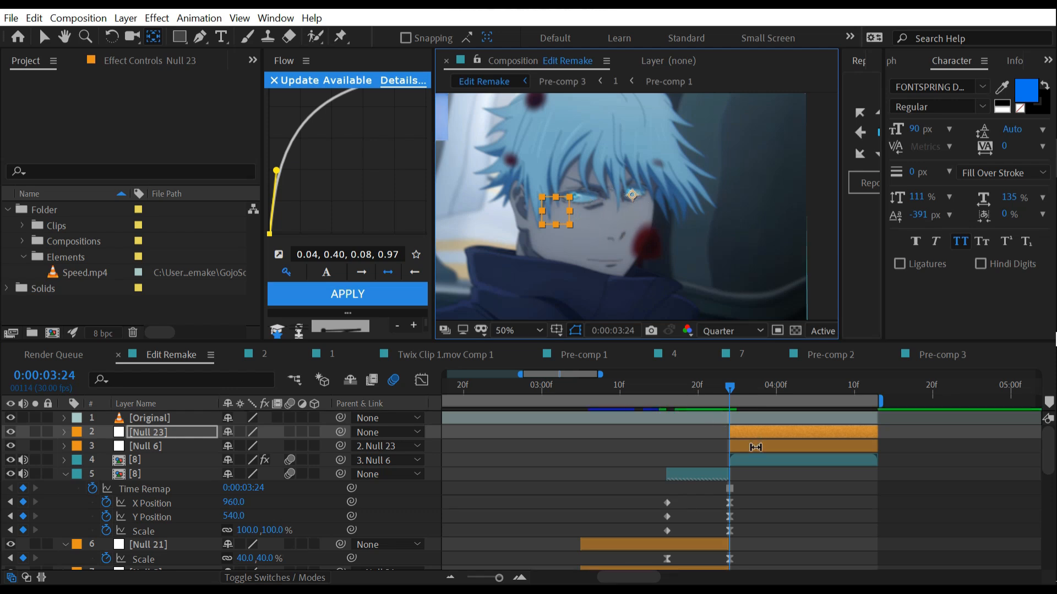
# Keyframe Null 6's Scale at 0:00:03:24 with an increased value so the layer scales across its duration.
pyautogui.click(755, 446)
pyautogui.press('v')
pyautogui.press('s')
pyautogui.click(106, 460)
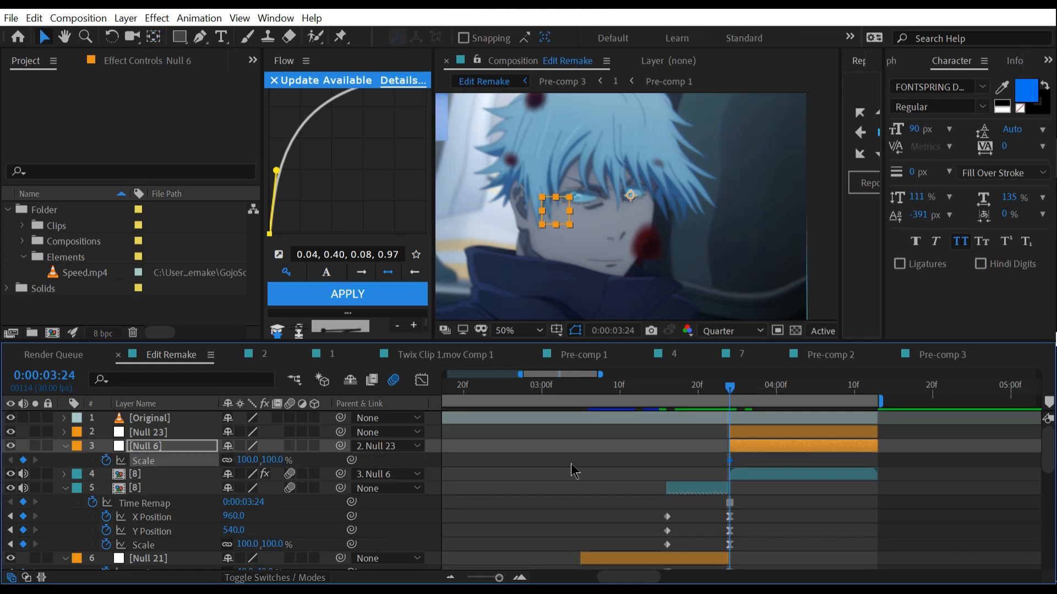
pyautogui.moveTo(730, 460); pyautogui.dragTo(878, 461)
pyautogui.moveTo(237, 461); pyautogui.dragTo(434, 457)
# Apply the Flow easing curve to Null 6's Scale keyframes.
pyautogui.scroll(-2, 604, 220)
pyautogui.press('pageup')
pyautogui.moveTo(707, 455); pyautogui.dragTo(957, 475)
pyautogui.click(354, 292)
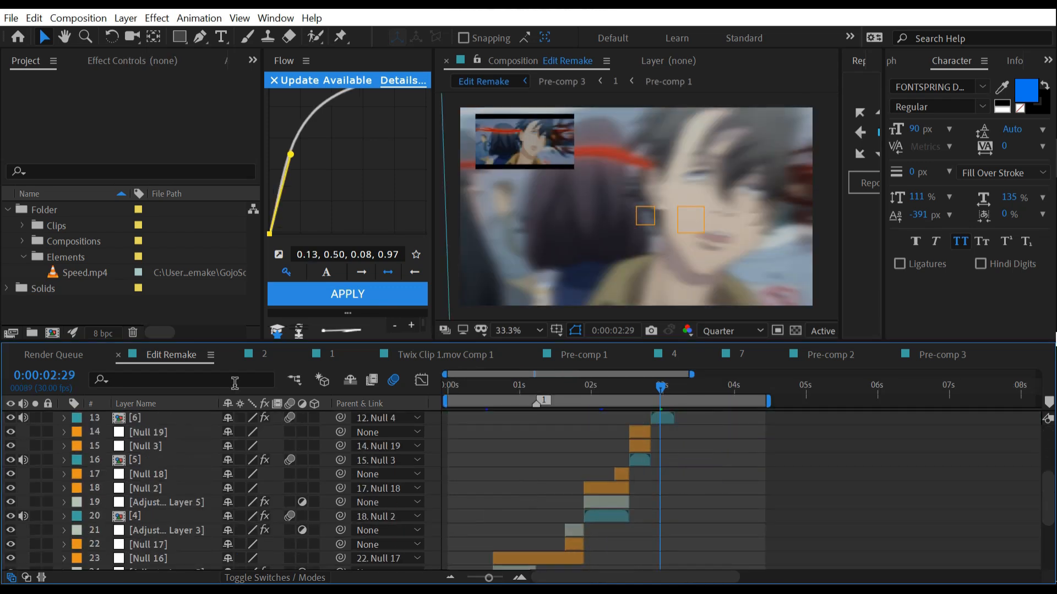
# Pre-compose all layers below the Original reference into a composition named Main Comp, moving all attributes.
pyautogui.scroll(-1, 231, 495)
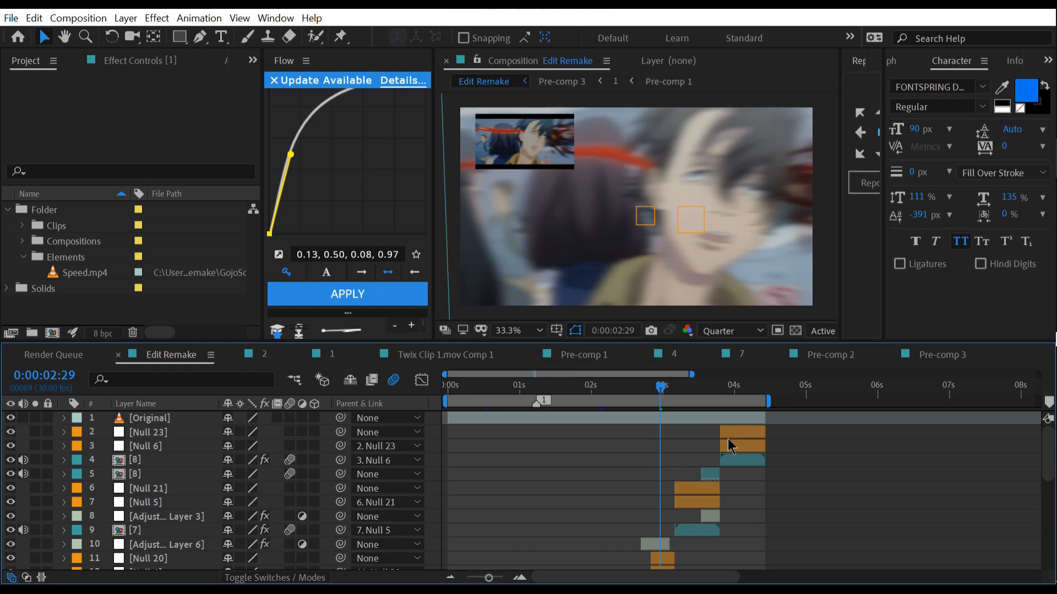
pyautogui.keyDown('shift'); pyautogui.click(742, 429); pyautogui.keyUp('shift')
pyautogui.hotkey('ctrl', 'shift', 'c')
pyautogui.write('MA')
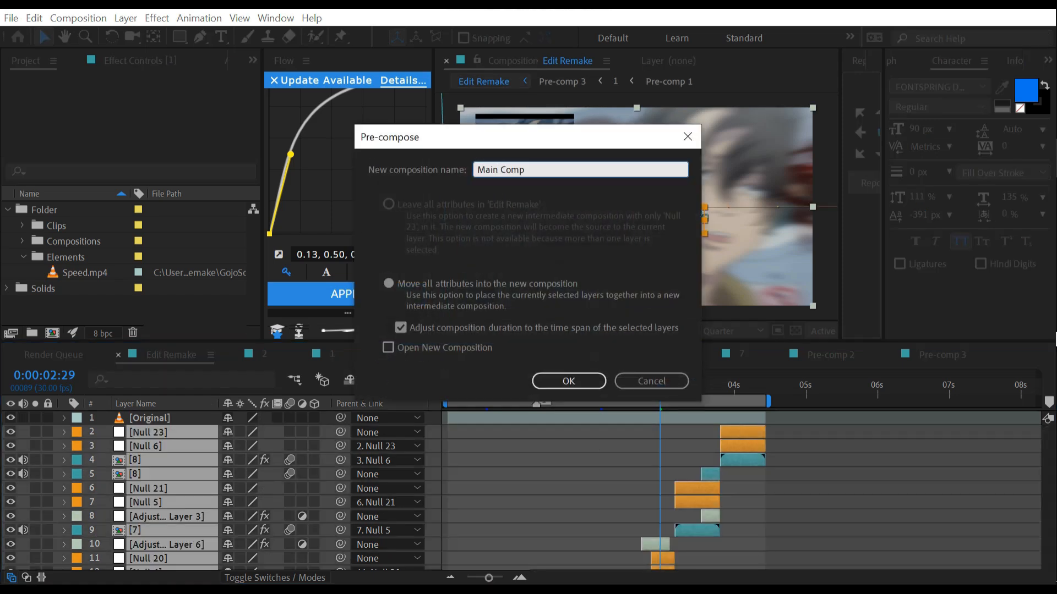
pyautogui.press('Return')
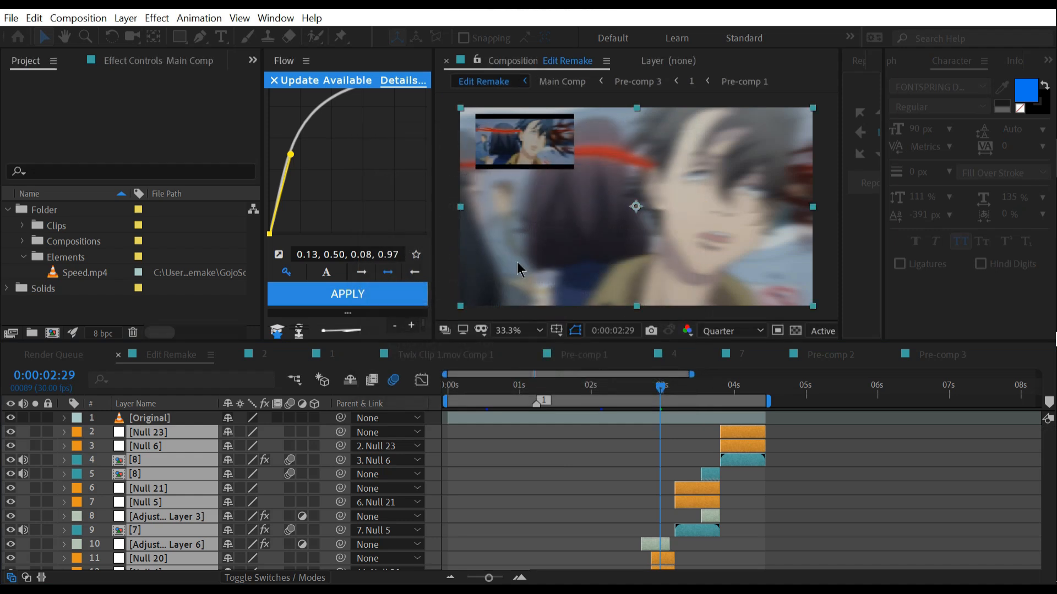
# Add an adjustment layer above Main Comp, trim it to the first clip's length, and apply the Twitch effect.
pyautogui.click(439, 395)
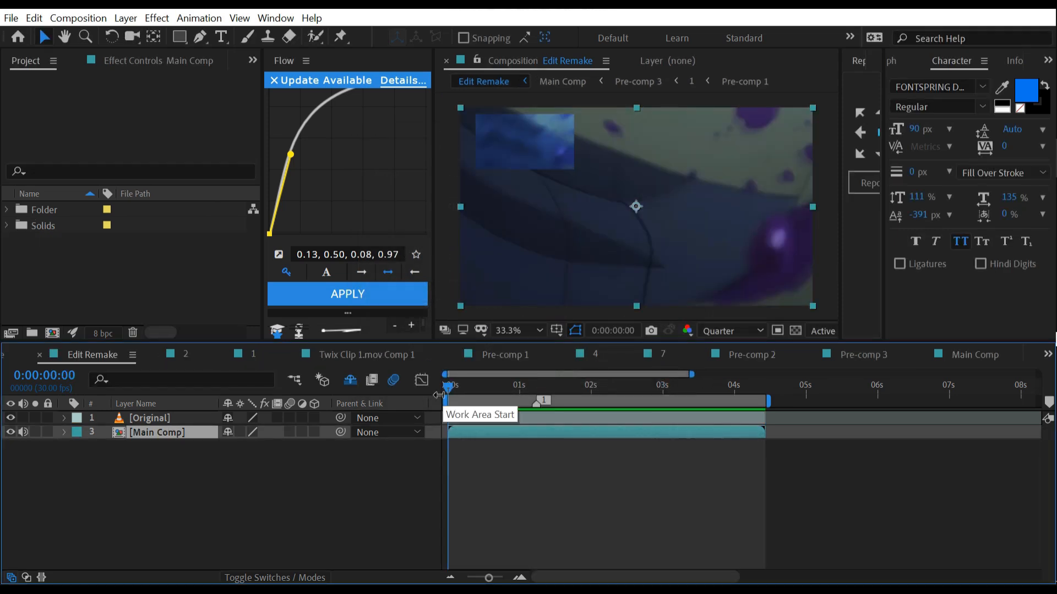
pyautogui.hotkey('ctrl', 'alt', 'y')
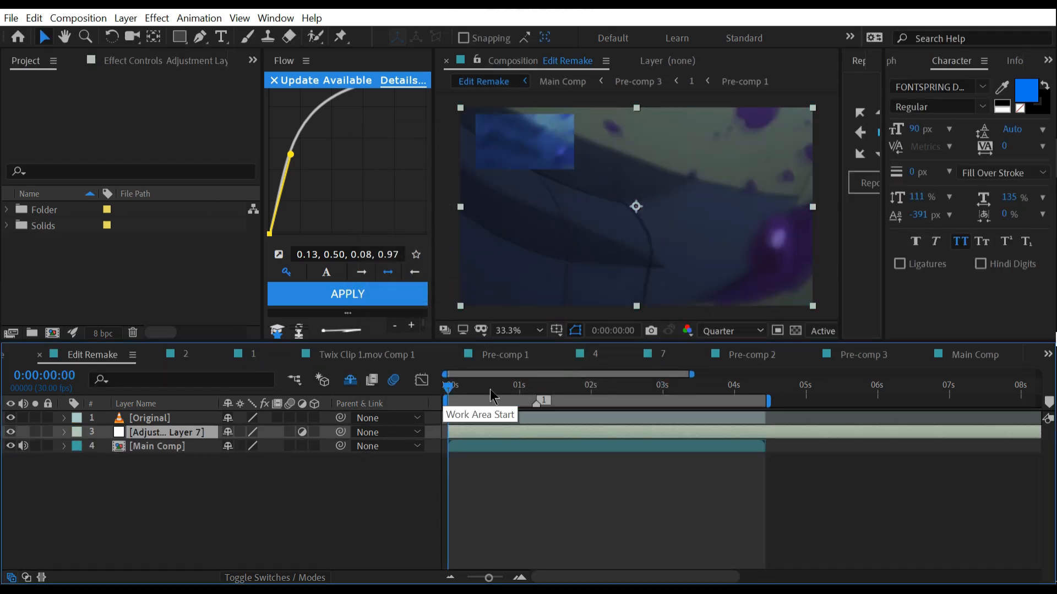
pyautogui.click(491, 390)
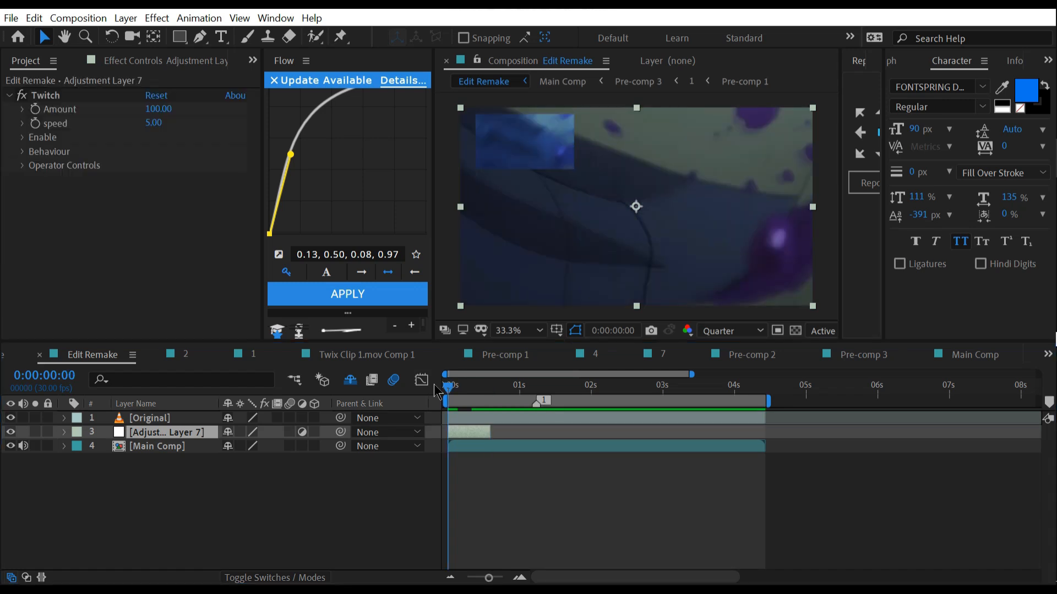
# Set Twitch's speed to 30 and Amount to 70, and enable its Slide operator.
pyautogui.click(154, 123)
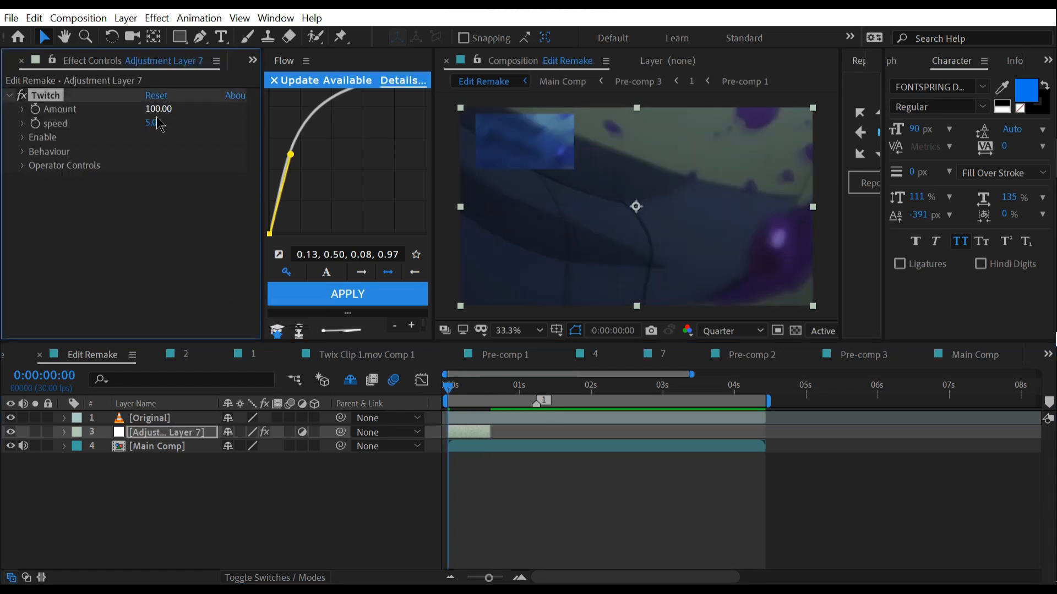
pyautogui.write('30')
pyautogui.click(165, 109)
pyautogui.press('Return')
pyautogui.click(22, 137)
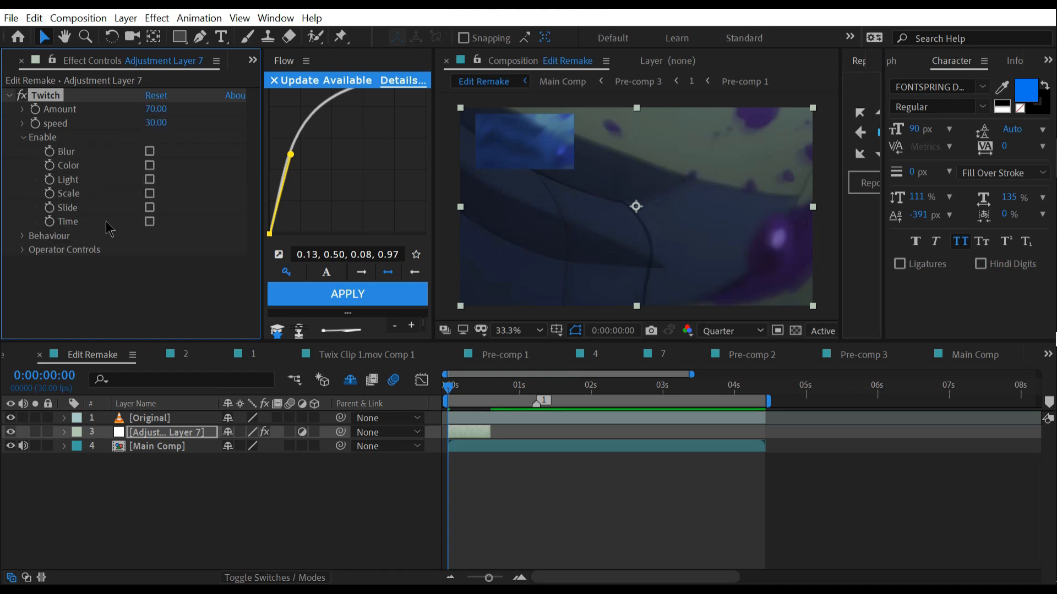
pyautogui.click(148, 221)
pyautogui.click(22, 137)
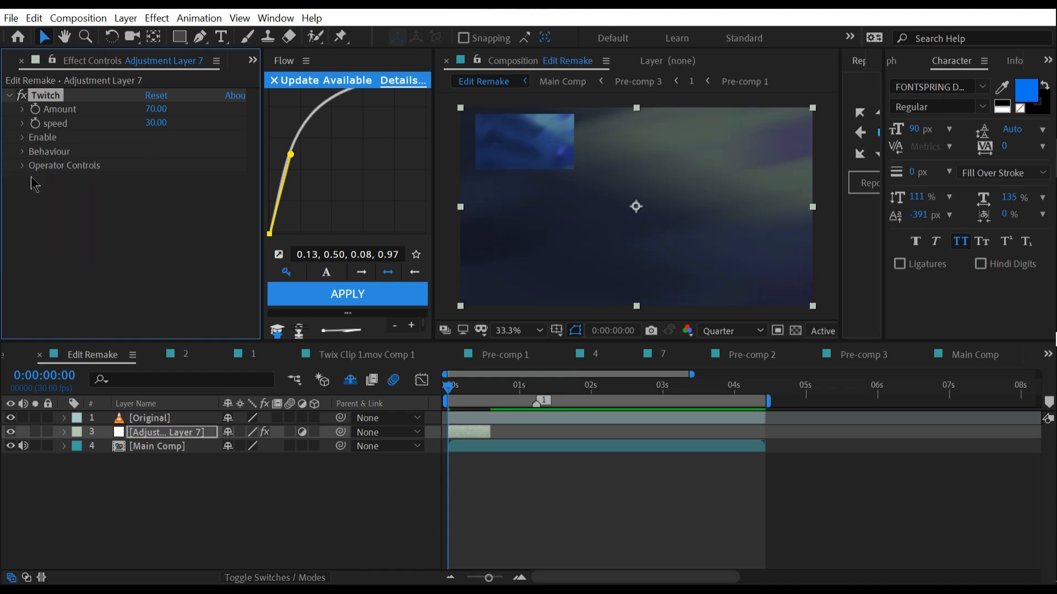
# In Twitch's Slide operator controls, set Slide Twitches to 35, Slide RGB Split to 8 and Slide Motion Blur to 80.
pyautogui.click(22, 166)
pyautogui.click(38, 235)
pyautogui.scroll(-1, 82, 248)
pyautogui.click(154, 248)
pyautogui.press('Return')
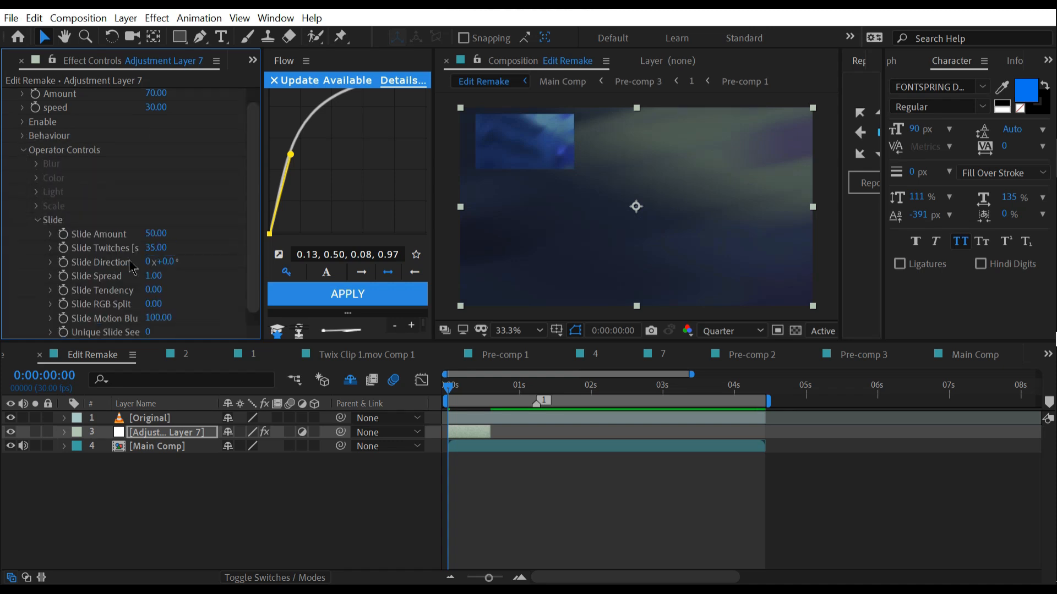
pyautogui.click(153, 304)
pyautogui.press('Return')
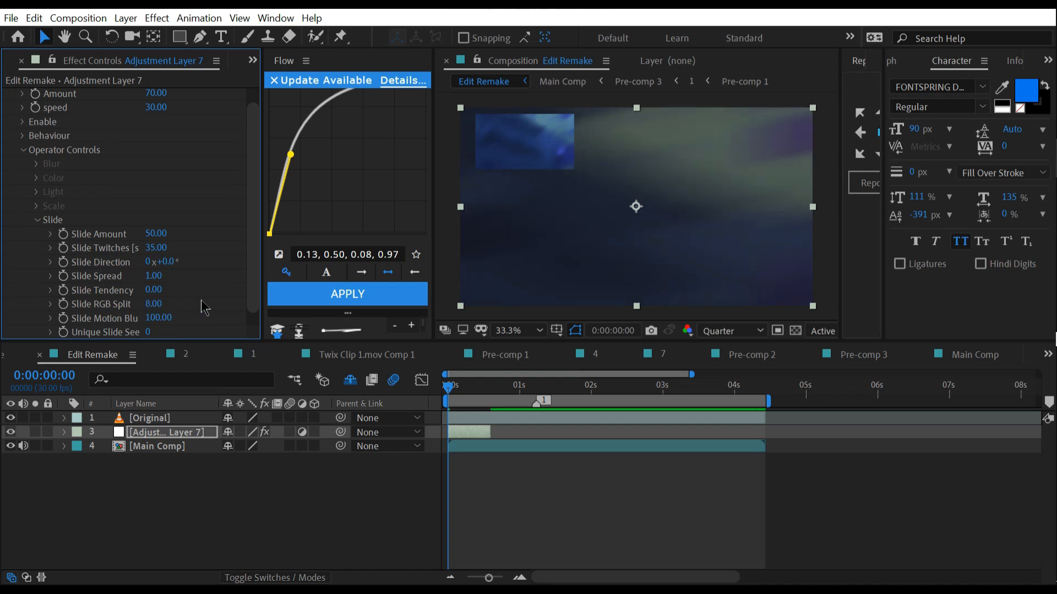
pyautogui.scroll(-1, 160, 305)
pyautogui.click(166, 305)
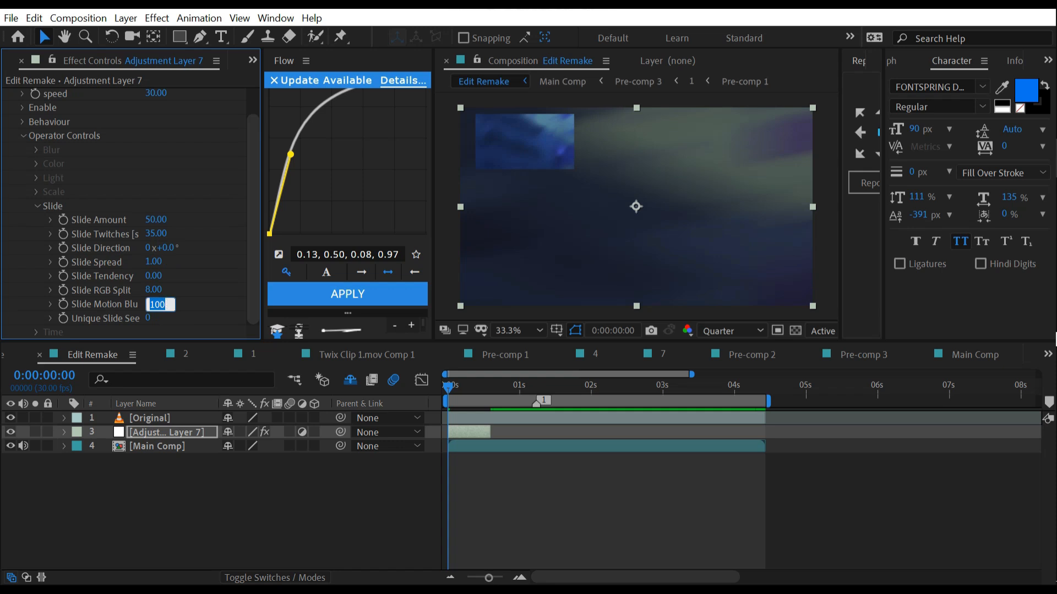
pyautogui.press('Return')
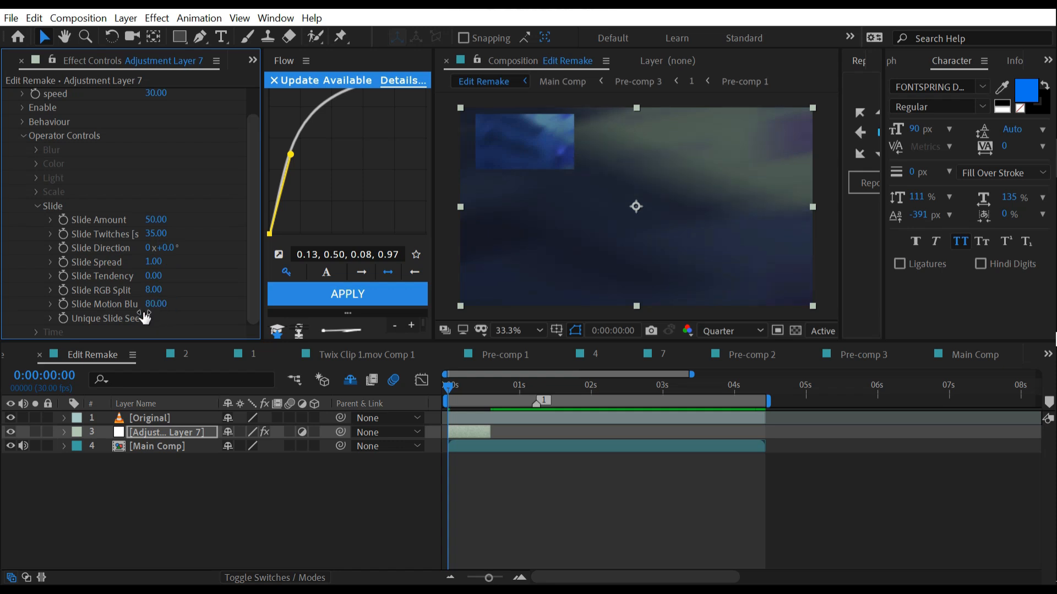
# Keyframe Twitch's Amount from 70 at the start to 0 at 0:00:00:17, easy-ease both keyframes and show their graph.
pyautogui.scroll(2, 142, 317)
pyautogui.click(36, 109)
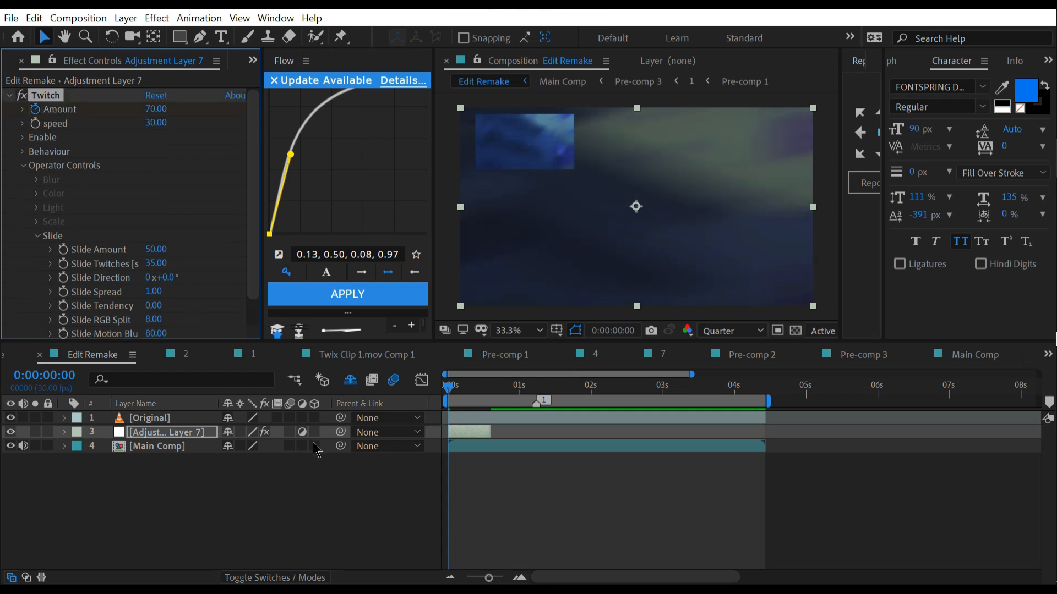
pyautogui.press('u')
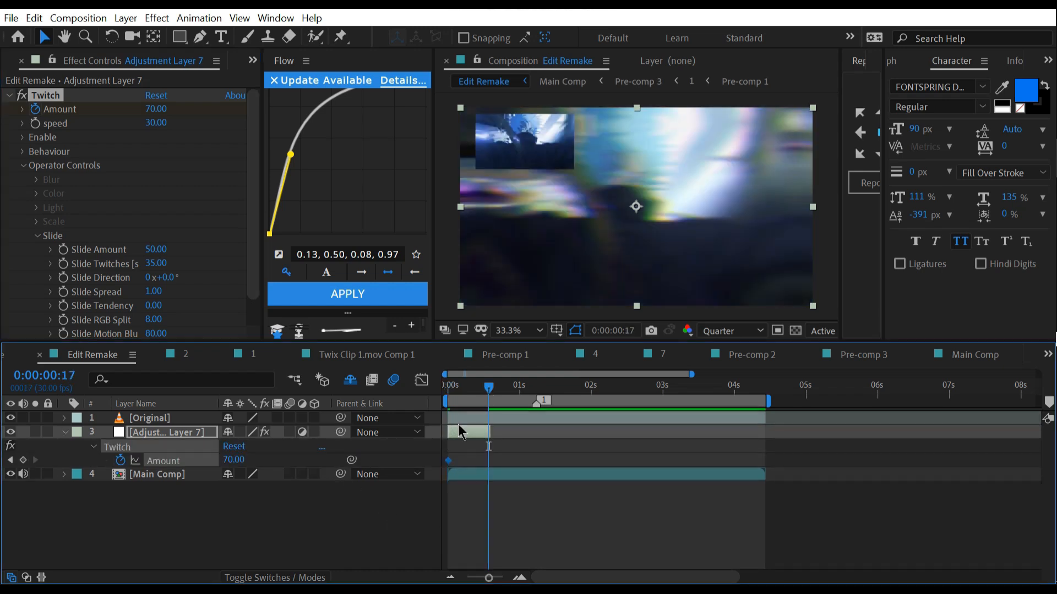
pyautogui.click(234, 460)
pyautogui.write('0')
pyautogui.press('Return')
pyautogui.moveTo(474, 469); pyautogui.dragTo(422, 486)
pyautogui.press('F9')
pyautogui.click(422, 380)
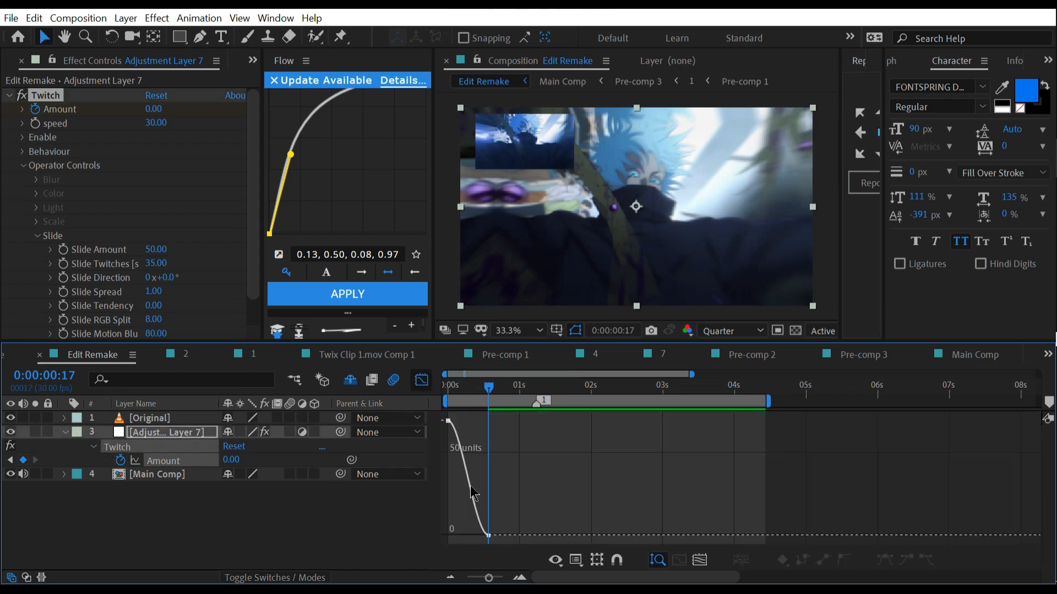
# Shape the Twitch Amount graph so the value drops steeply at the start and settles gradually at the end.
pyautogui.click(519, 577)
pyautogui.click(519, 577)
pyautogui.click(520, 578)
pyautogui.click(448, 421)
pyautogui.moveTo(502, 421); pyautogui.dragTo(451, 517)
pyautogui.moveTo(556, 535); pyautogui.dragTo(465, 535)
pyautogui.moveTo(464, 387)
pyautogui.mouseDown()
pyautogui.moveTo(497, 388)
pyautogui.moveTo(467, 388)
pyautogui.mouseUp()
pyautogui.moveTo(466, 535); pyautogui.dragTo(446, 535)
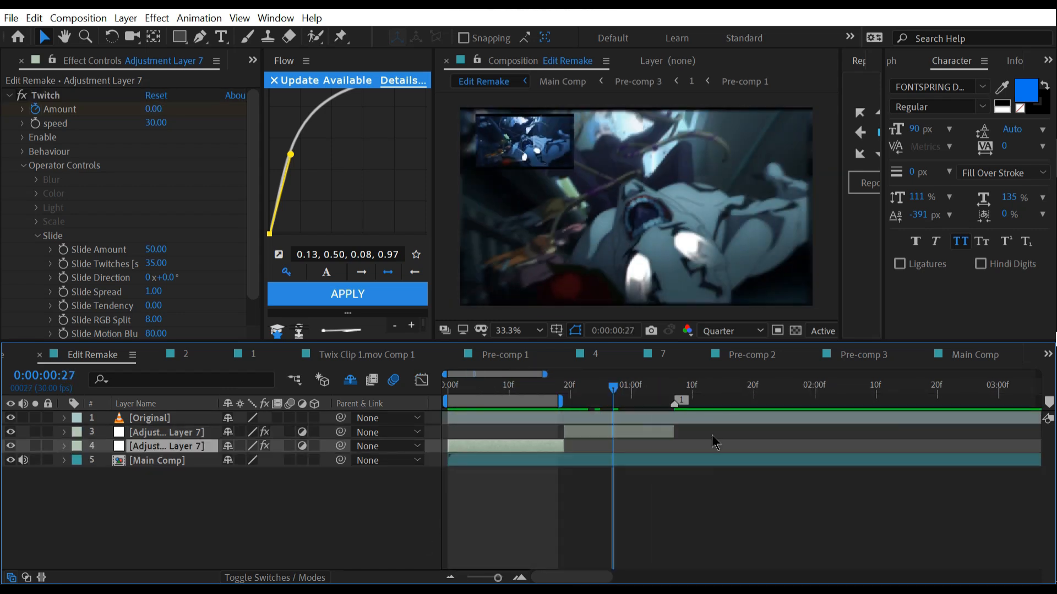
# Duplicate the Twitch adjustment layer along the timeline and fit each copy to the length of its clip.
pyautogui.moveTo(668, 431); pyautogui.dragTo(784, 431)
pyautogui.moveTo(577, 387); pyautogui.dragTo(797, 387)
pyautogui.moveTo(767, 434); pyautogui.dragTo(797, 433)
pyautogui.press('pagedown')
pyautogui.moveTo(802, 388); pyautogui.dragTo(920, 400)
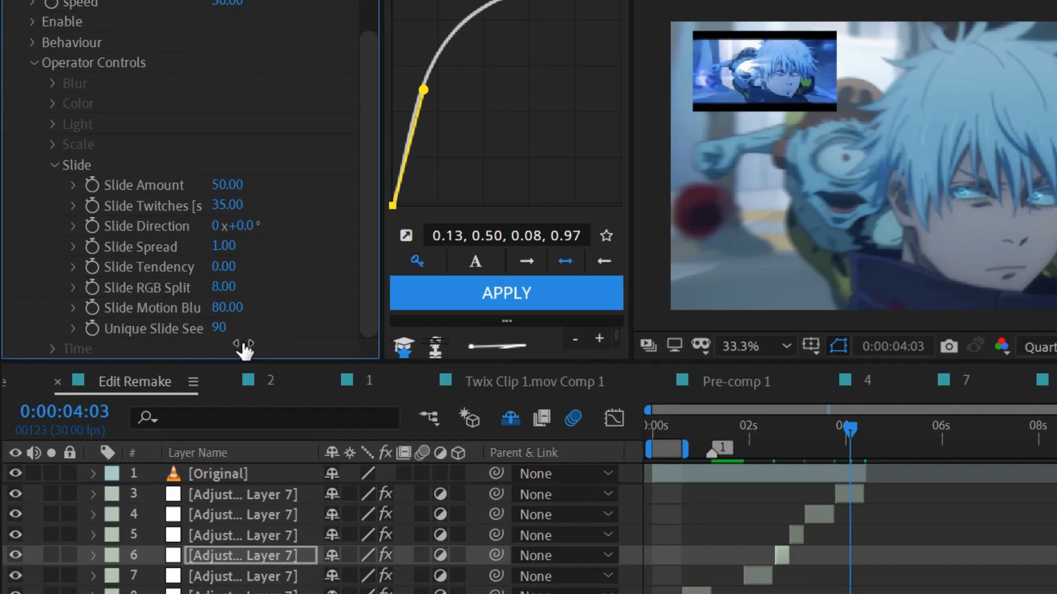
# Give the Twitch adjustment layer copy in row 5 its own Unique Slide Seed of 34.
pyautogui.click(160, 319)
pyautogui.write('123')
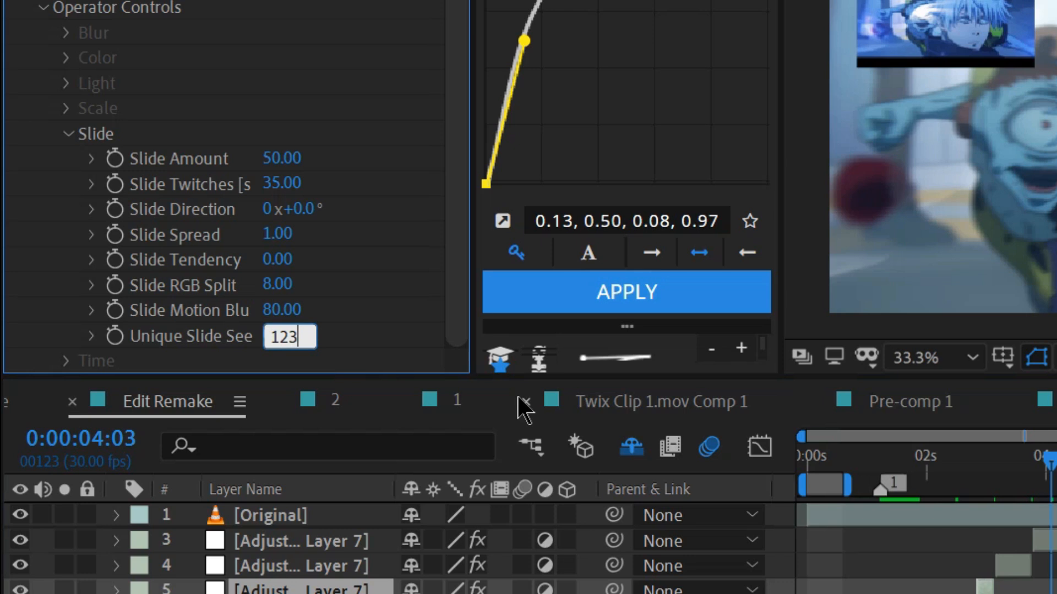
pyautogui.press('BackSpace')
pyautogui.press('BackSpace')
pyautogui.press('BackSpace')
pyautogui.write('34')
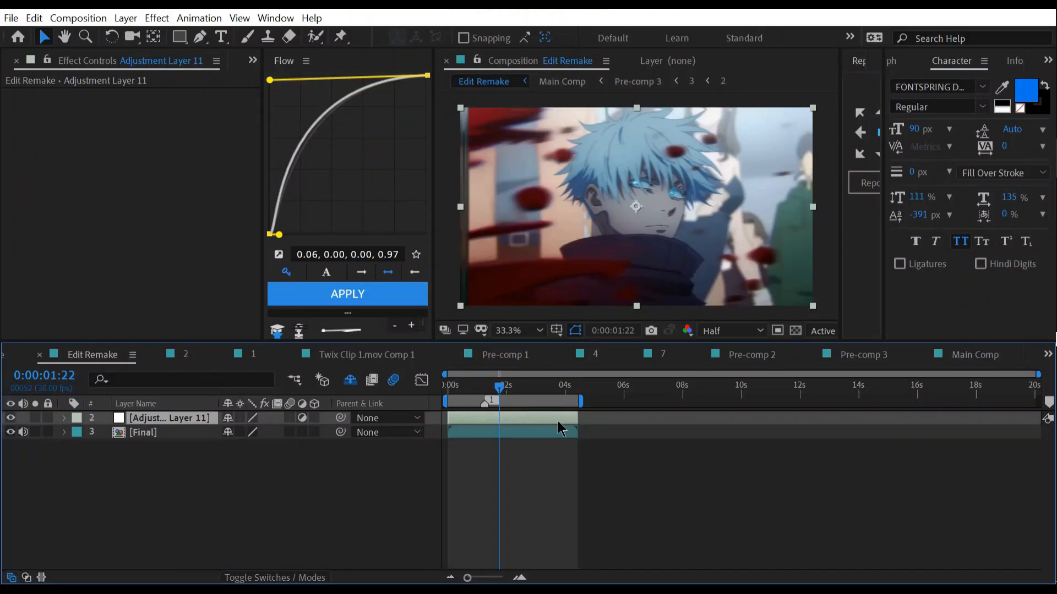
# Apply the Looks effect to Adjustment Layer 11 above the Final composition.
pyautogui.hotkey('ctrl', 'space')
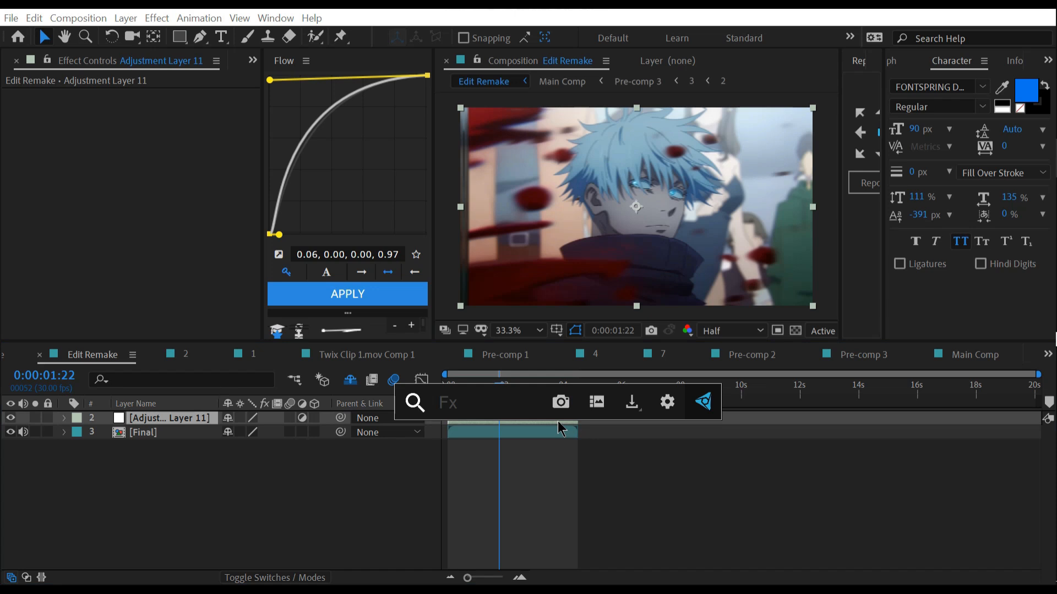
pyautogui.write('loo')
pyautogui.press('Return')
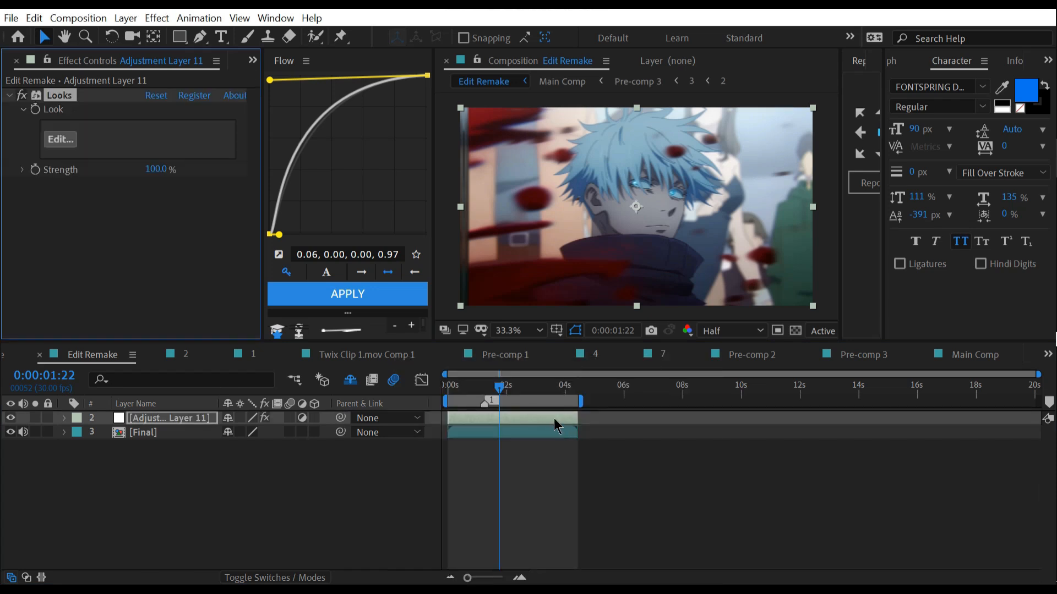
# Open the look for editing and add the Pop tool to its Subject stage.
pyautogui.click(61, 139)
pyautogui.scroll(-1, 830, 219)
pyautogui.scroll(-2, 830, 219)
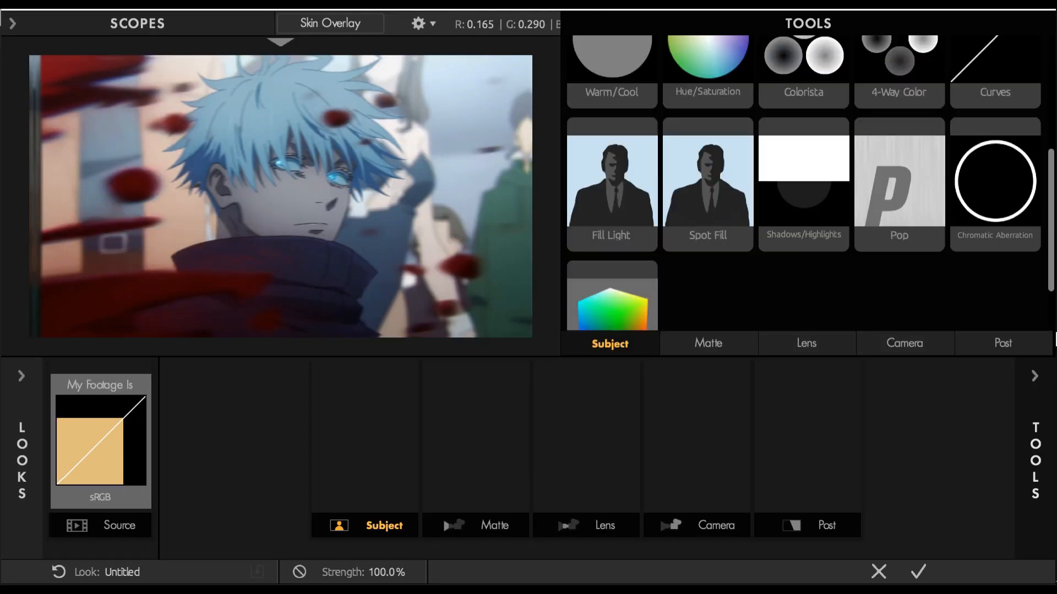
pyautogui.moveTo(879, 195); pyautogui.dragTo(353, 446)
pyautogui.click(1035, 376)
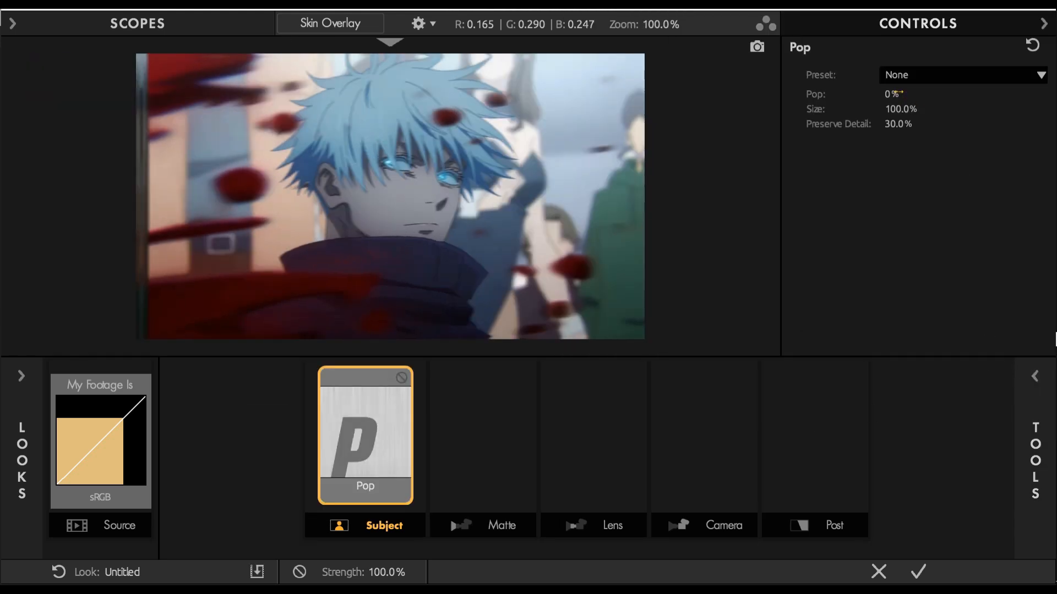
# Set Pop's Preserve Detail to 100% and adjust its Pop amount.
pyautogui.click(892, 123)
pyautogui.write('100')
pyautogui.press('Return')
pyautogui.click(903, 93)
pyautogui.press('Return')
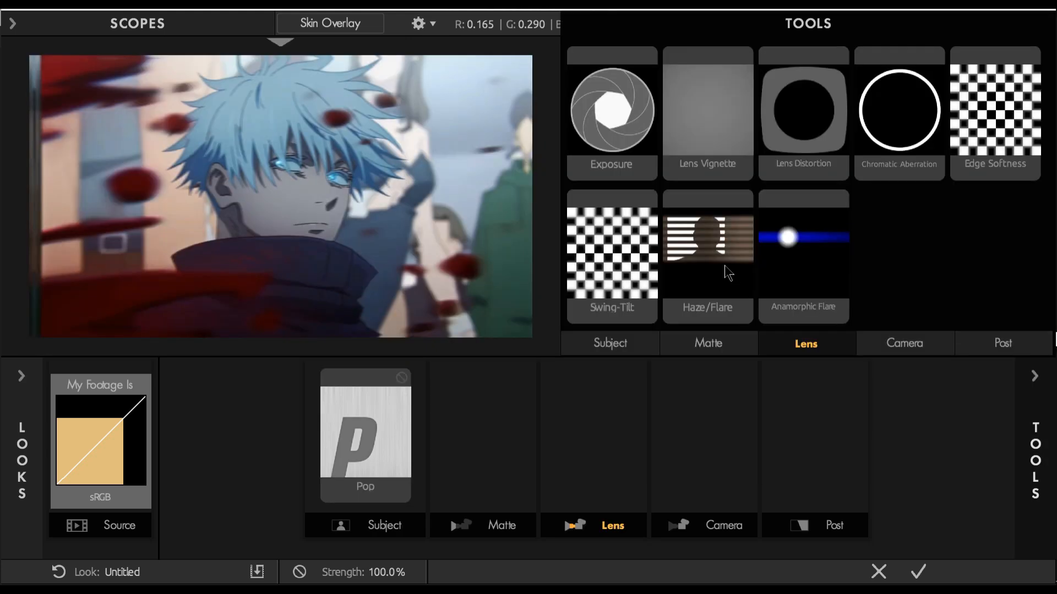
# Add the Haze/Flare tool to the Lens stage and set its Spillage to 10%.
pyautogui.moveTo(727, 271); pyautogui.dragTo(663, 394)
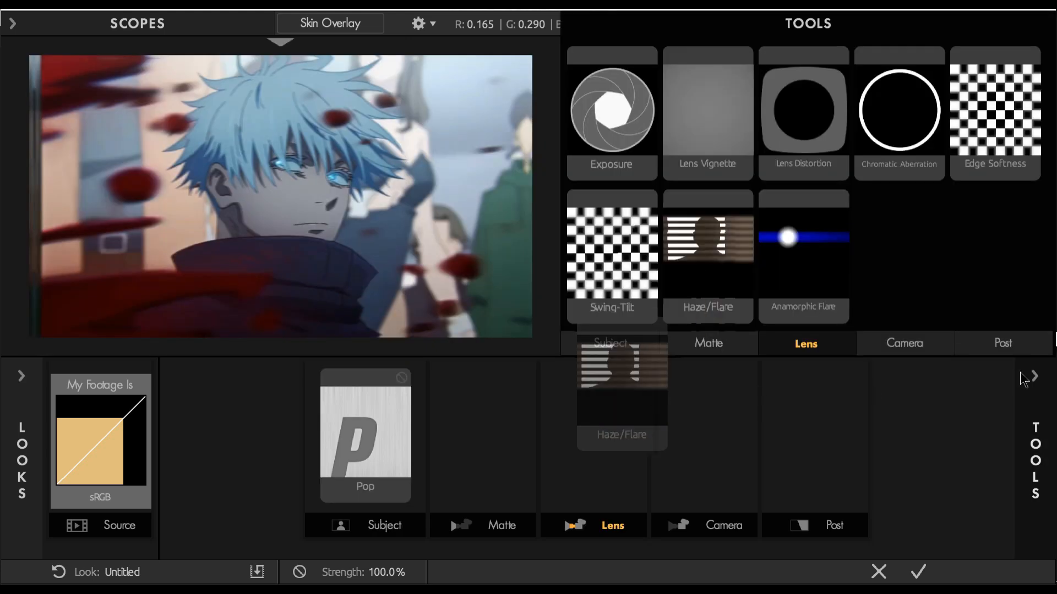
pyautogui.click(1034, 376)
pyautogui.click(924, 95)
pyautogui.write('1')
pyautogui.press('Return')
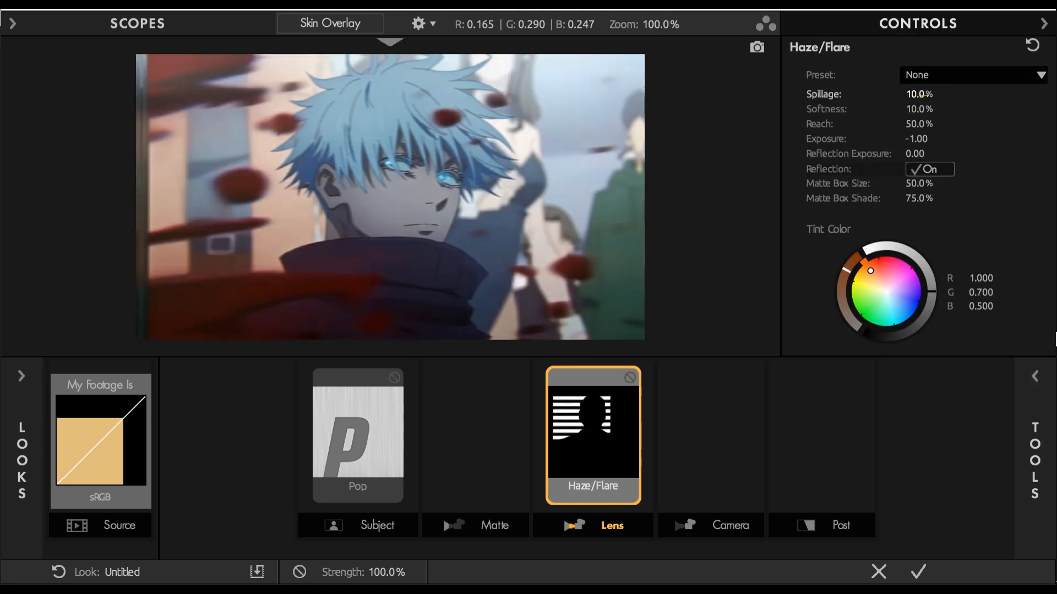
# Add the S Curve tool to the look's Post stage and show its controls.
pyautogui.click(841, 525)
pyautogui.scroll(-3, 715, 275)
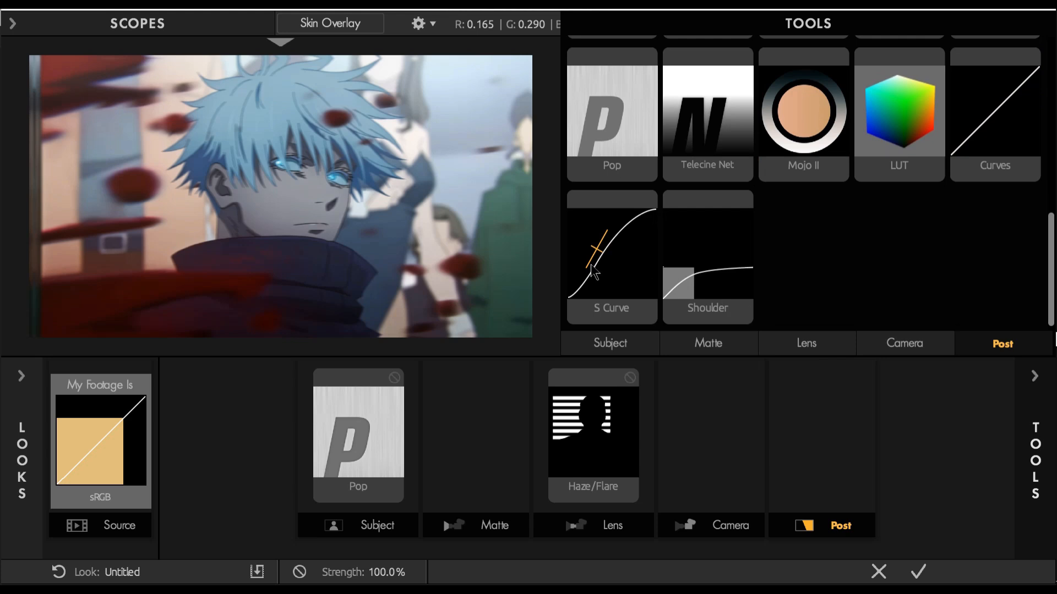
pyautogui.moveTo(593, 270); pyautogui.dragTo(693, 472)
pyautogui.click(1036, 414)
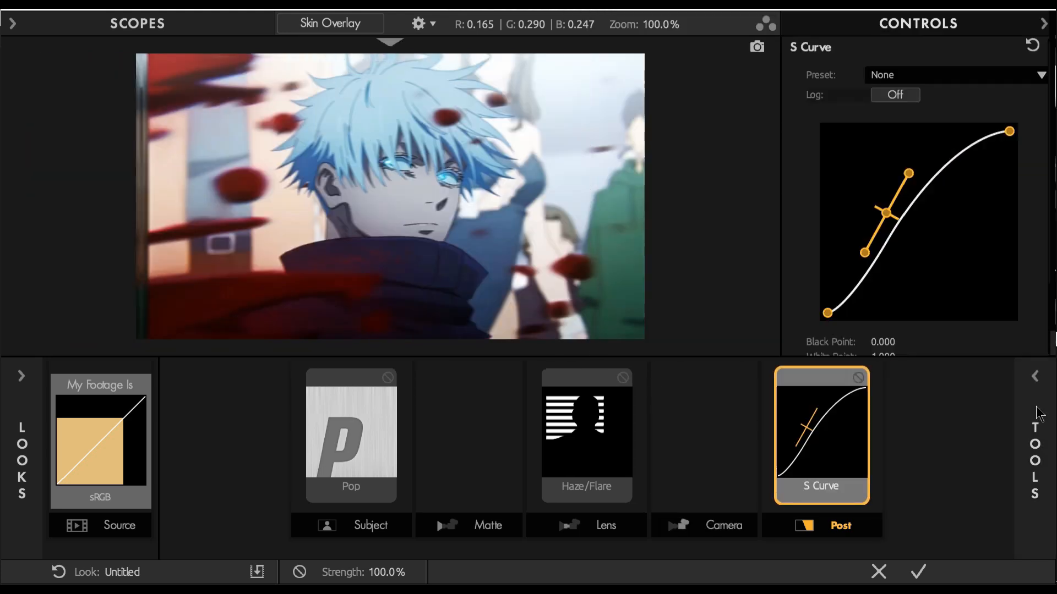
# Shift the S Curve's midpoint toward the highlights to soften the brightening, comparing the image with the tool disabled and enabled.
pyautogui.moveTo(886, 214); pyautogui.dragTo(927, 180)
pyautogui.click(858, 378)
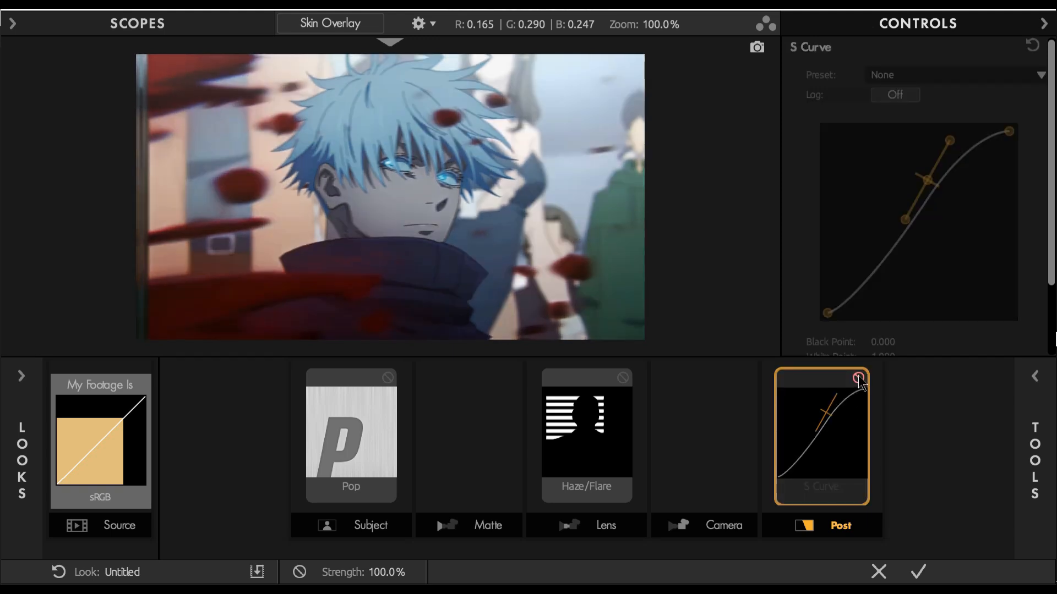
pyautogui.click(858, 378)
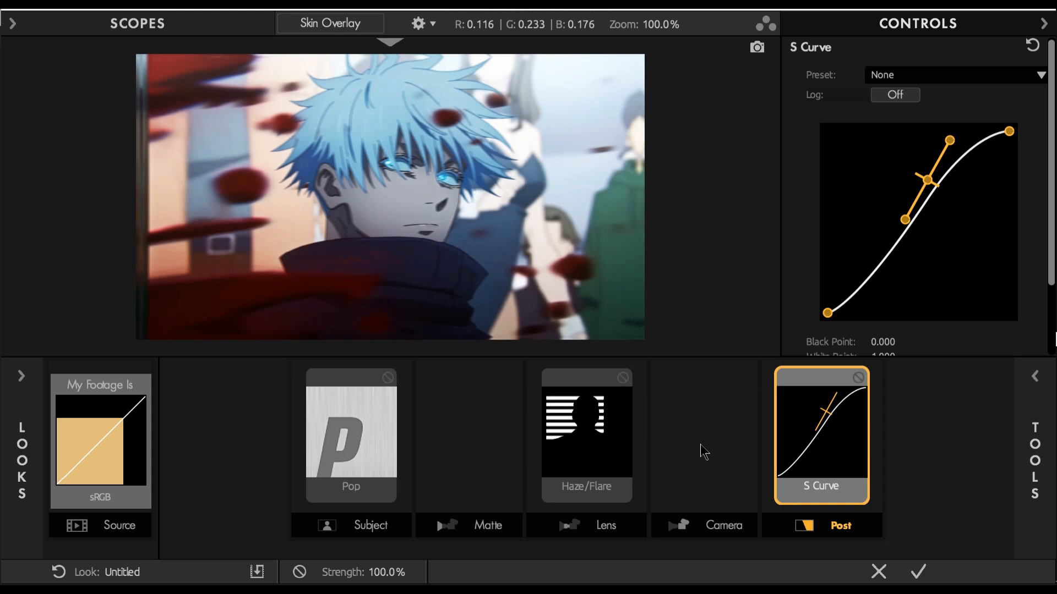
pyautogui.moveTo(928, 181); pyautogui.dragTo(937, 177)
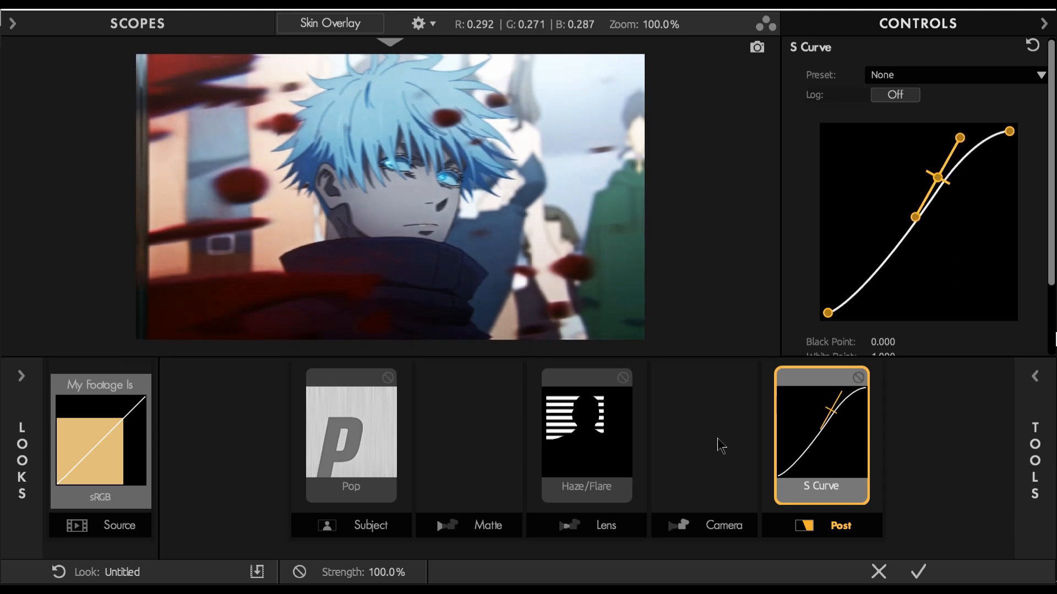
# Add the Edge Softness tool to the look's Lens stage, ahead of Haze/Flare.
pyautogui.click(643, 502)
pyautogui.click(1021, 393)
pyautogui.moveTo(995, 110); pyautogui.dragTo(576, 425)
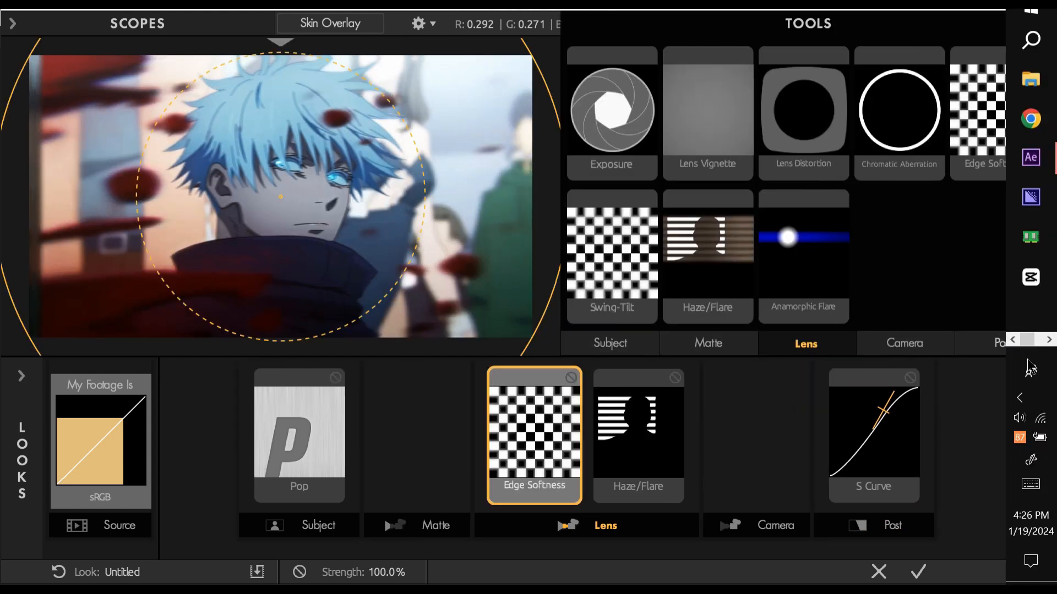
# Widen the Edge Softness ellipse to an aspect of about 1.67, set its quality to 10, and adjust its blur size.
pyautogui.click(1034, 377)
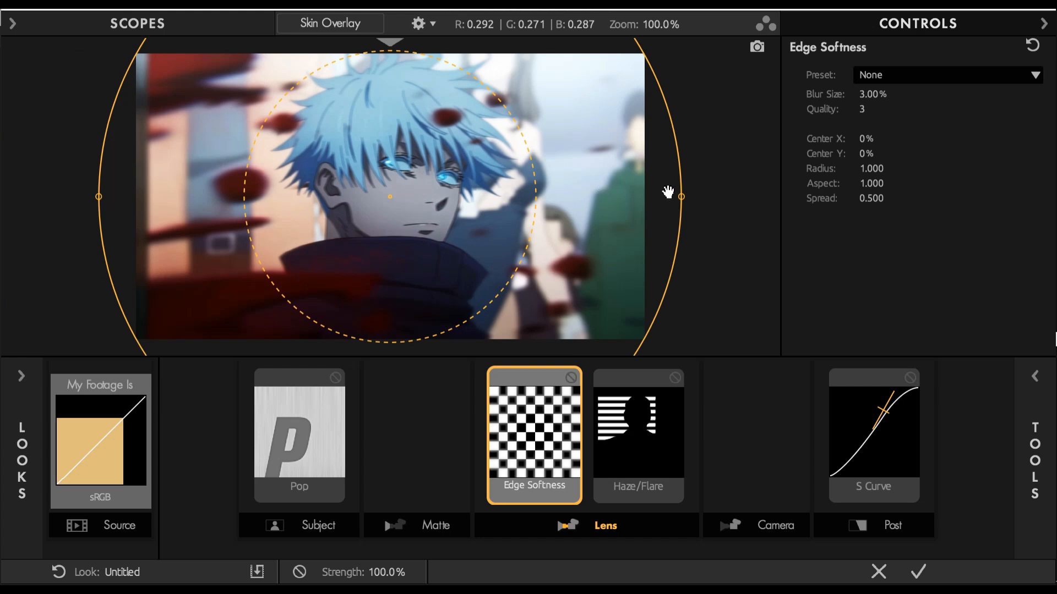
pyautogui.moveTo(871, 183); pyautogui.dragTo(850, 196)
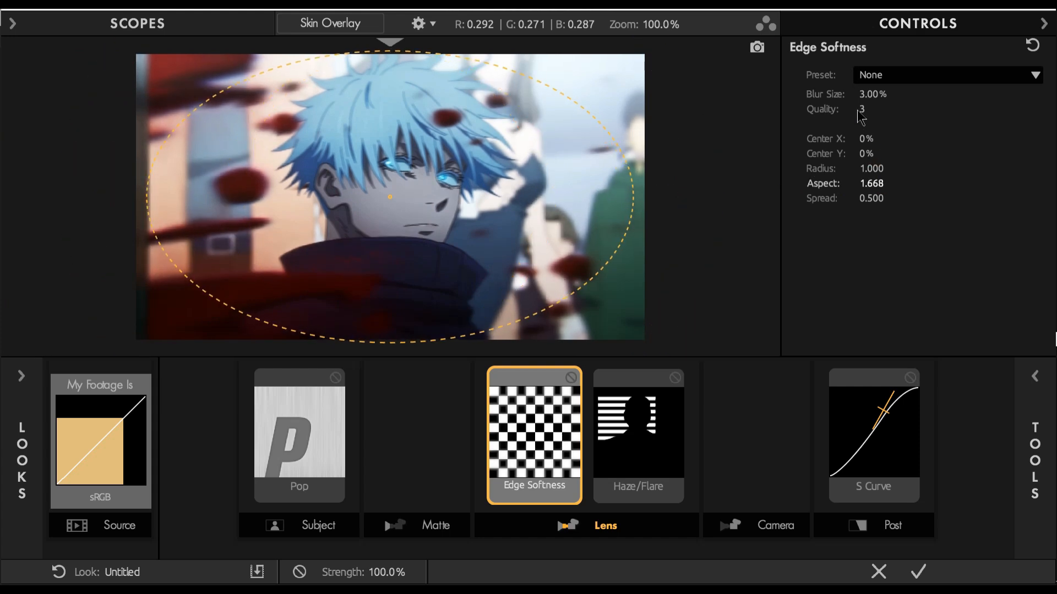
pyautogui.moveTo(868, 109); pyautogui.dragTo(916, 105)
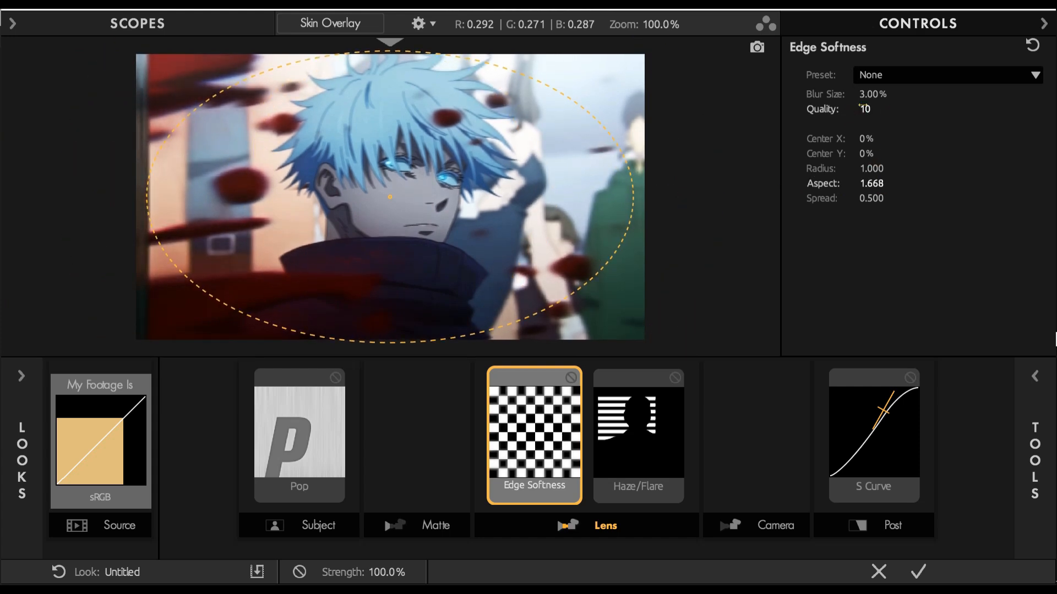
pyautogui.moveTo(865, 97); pyautogui.dragTo(891, 98)
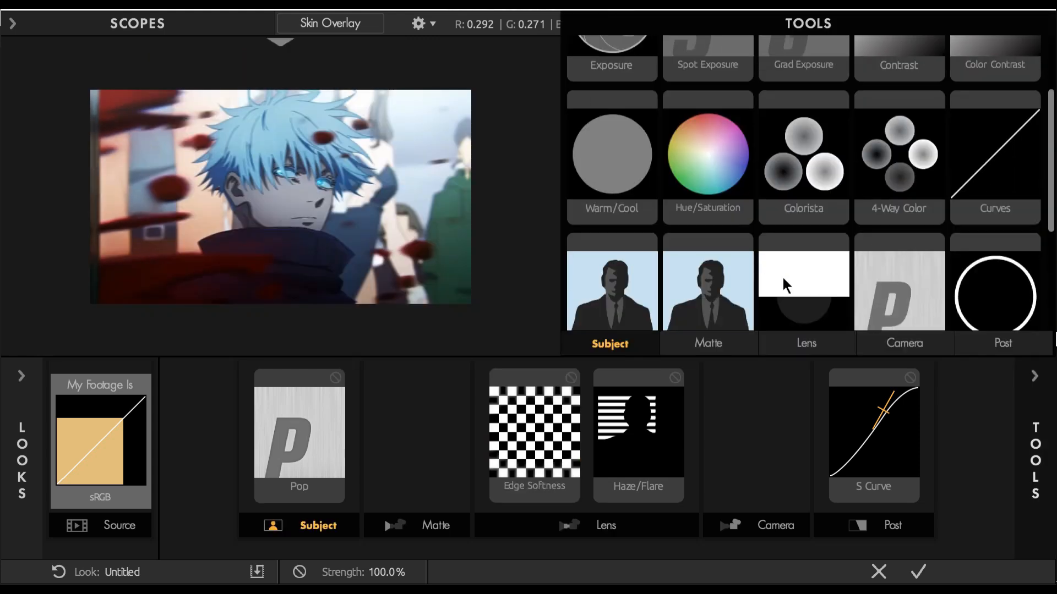
# Add the Hue/Saturation tool after Pop in the Subject stage and set its saturation to 117%.
pyautogui.moveTo(711, 218); pyautogui.dragTo(440, 410)
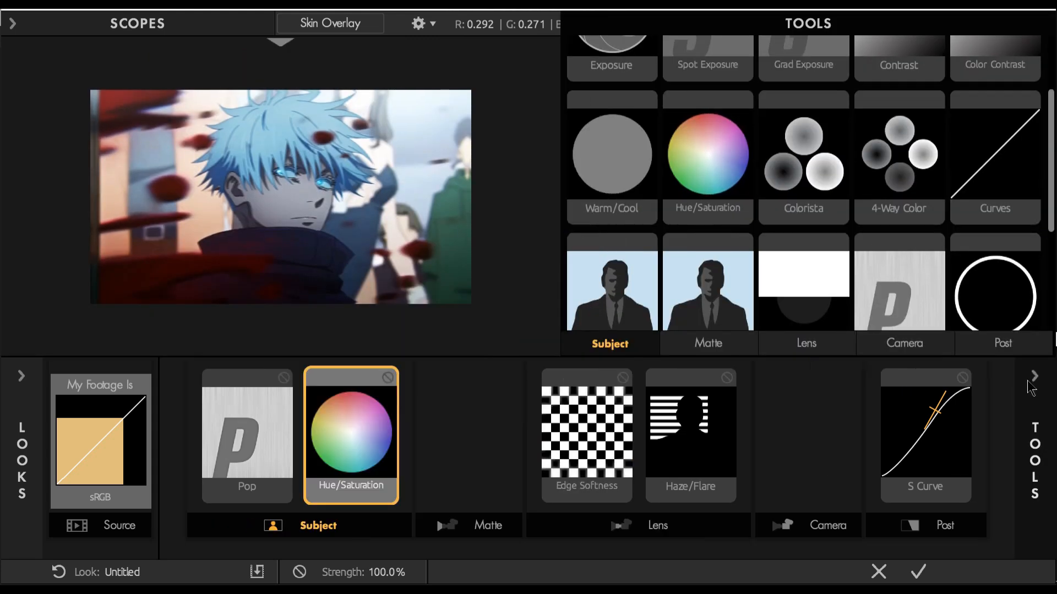
pyautogui.click(1033, 378)
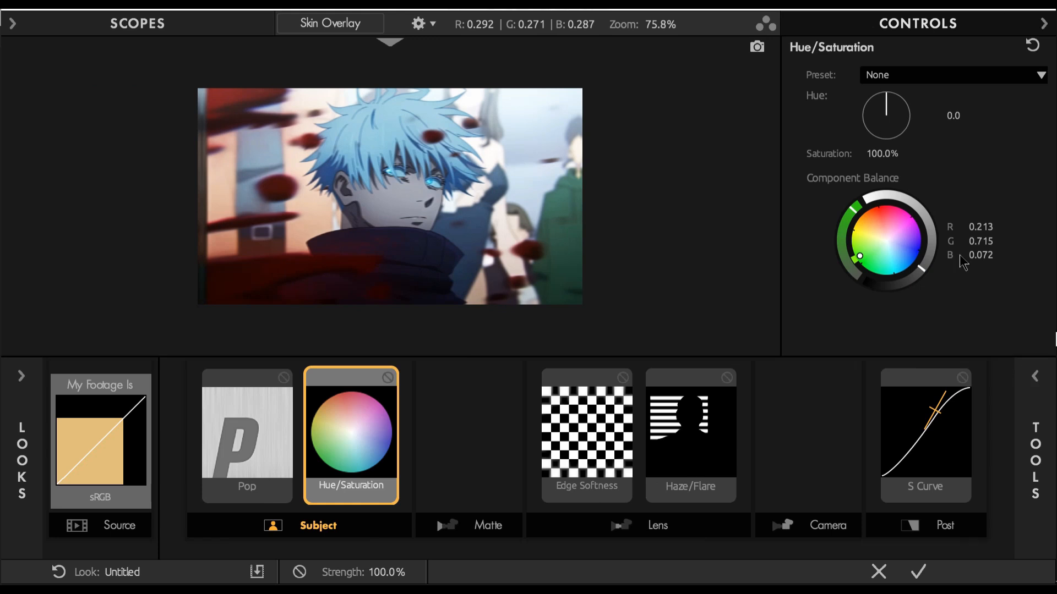
pyautogui.moveTo(882, 154); pyautogui.dragTo(912, 153)
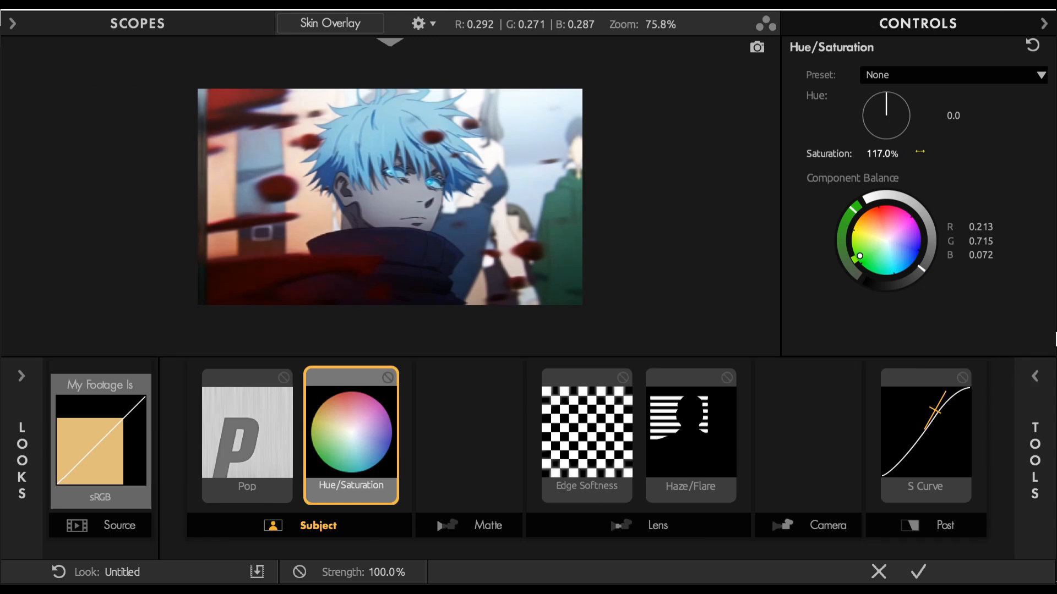